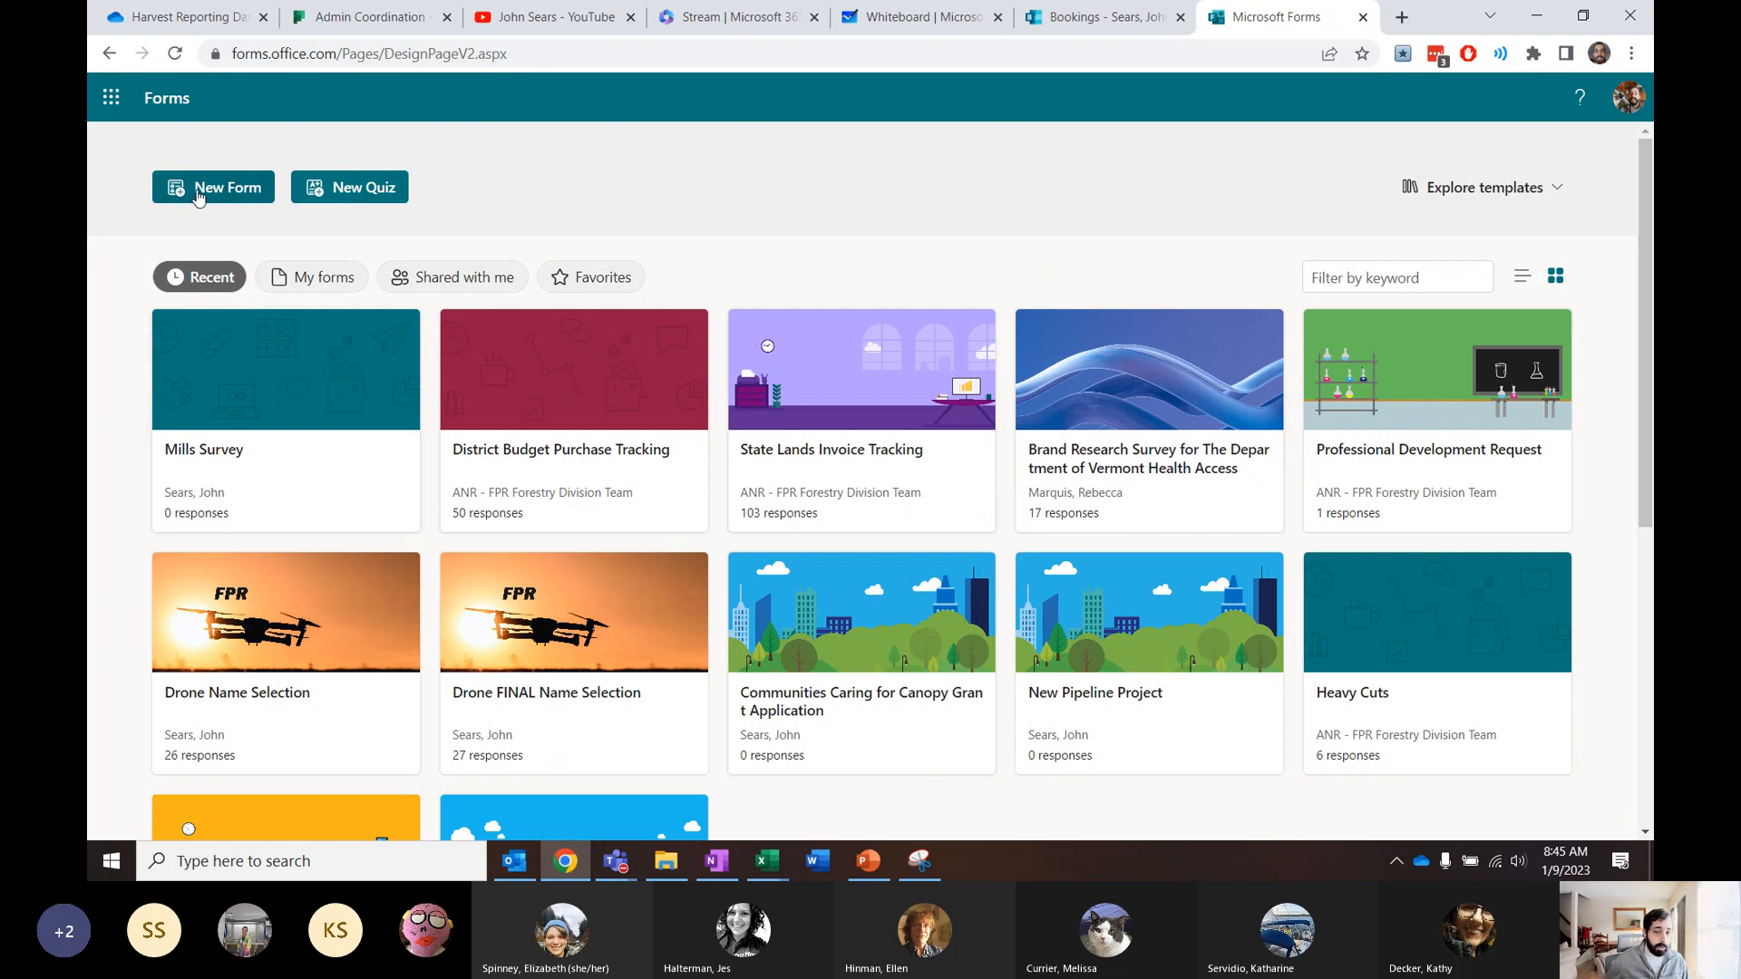
Create a new form titled "Test Form" with the description "This is for O365 Training"
click(198, 196)
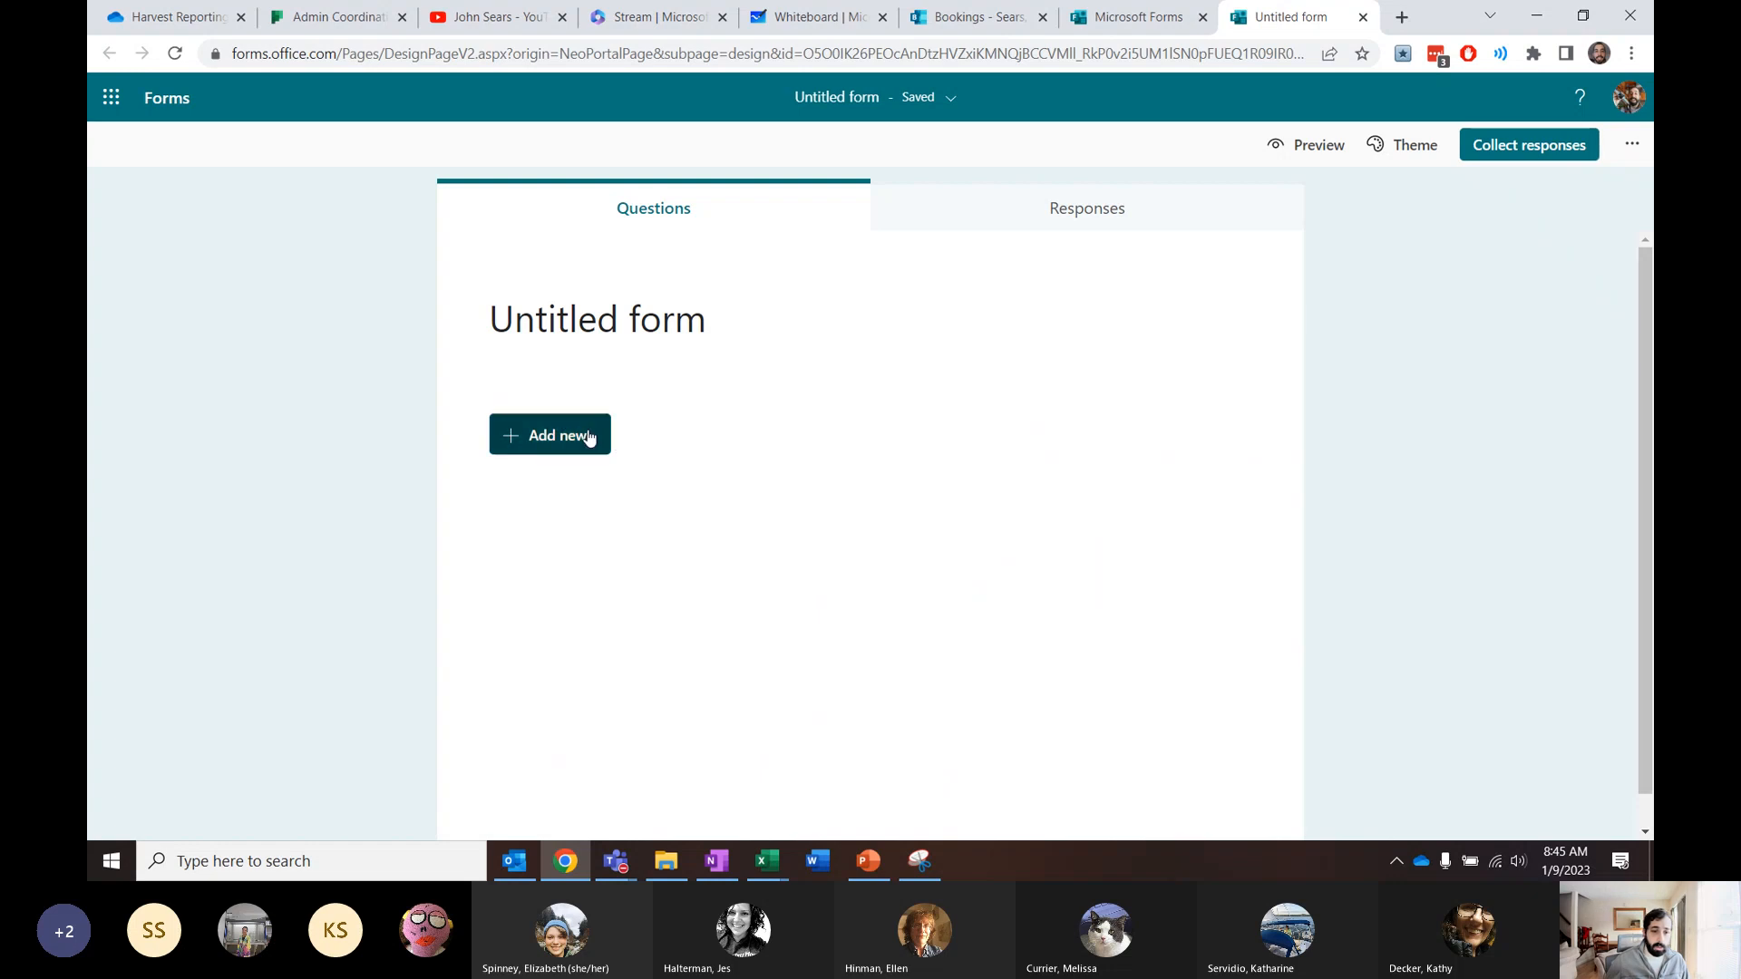
click(676, 340)
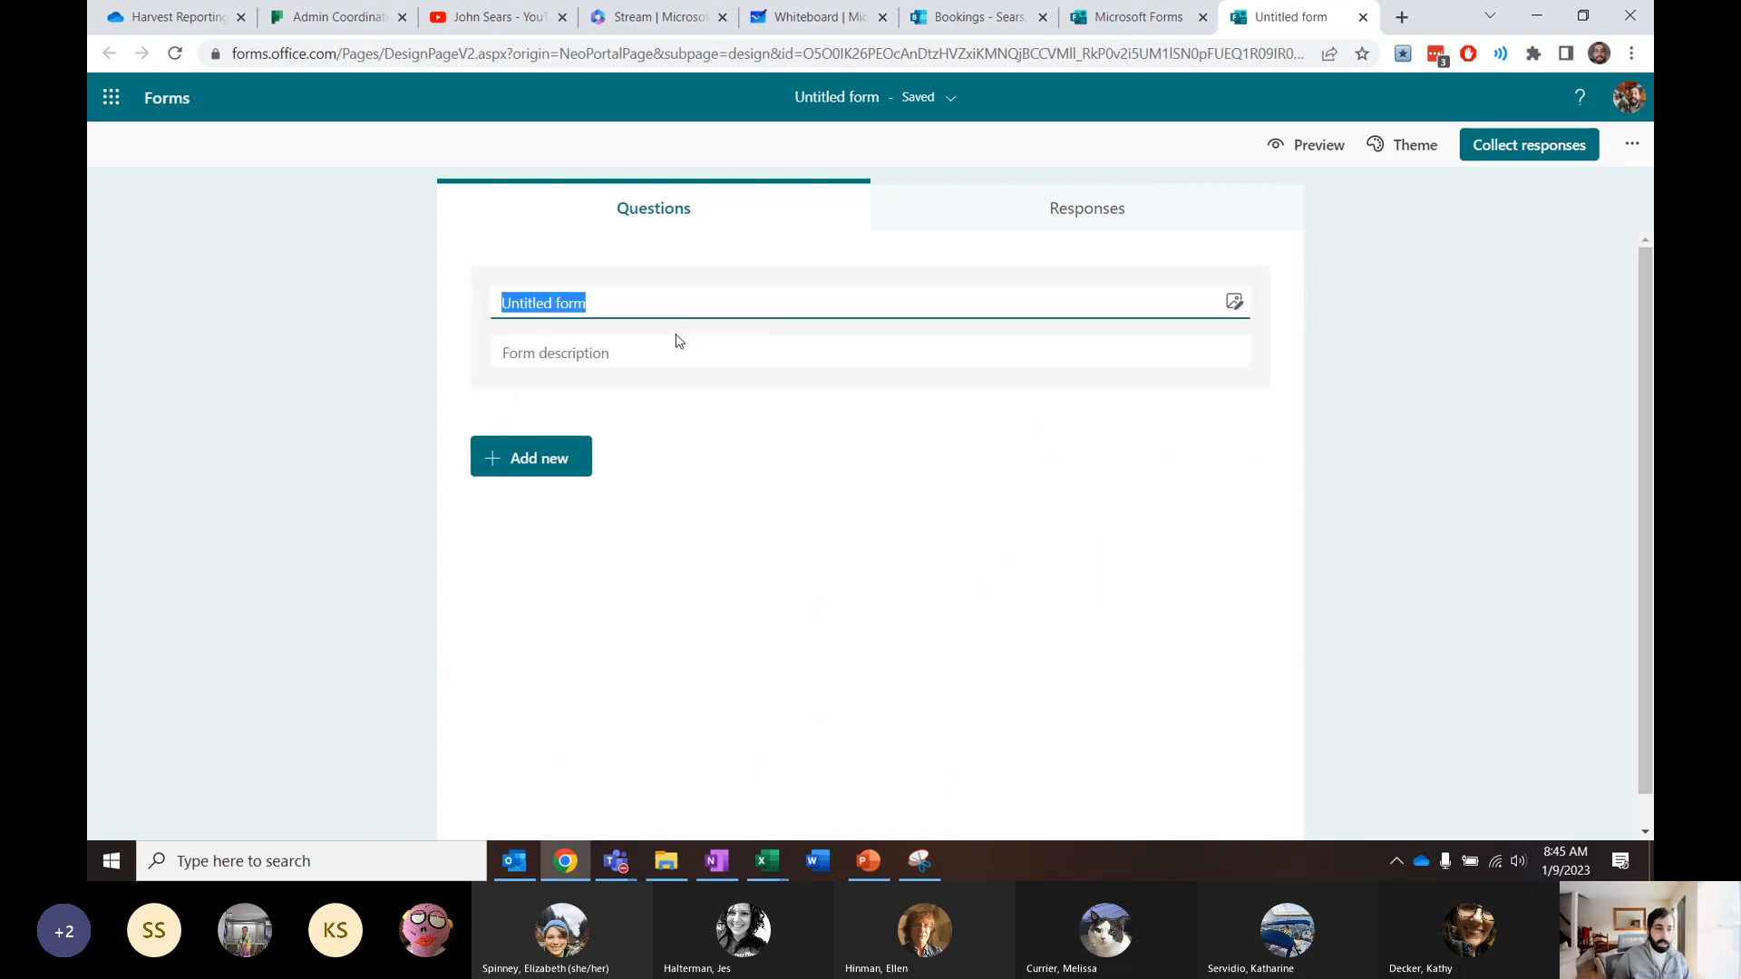
text(Test F)
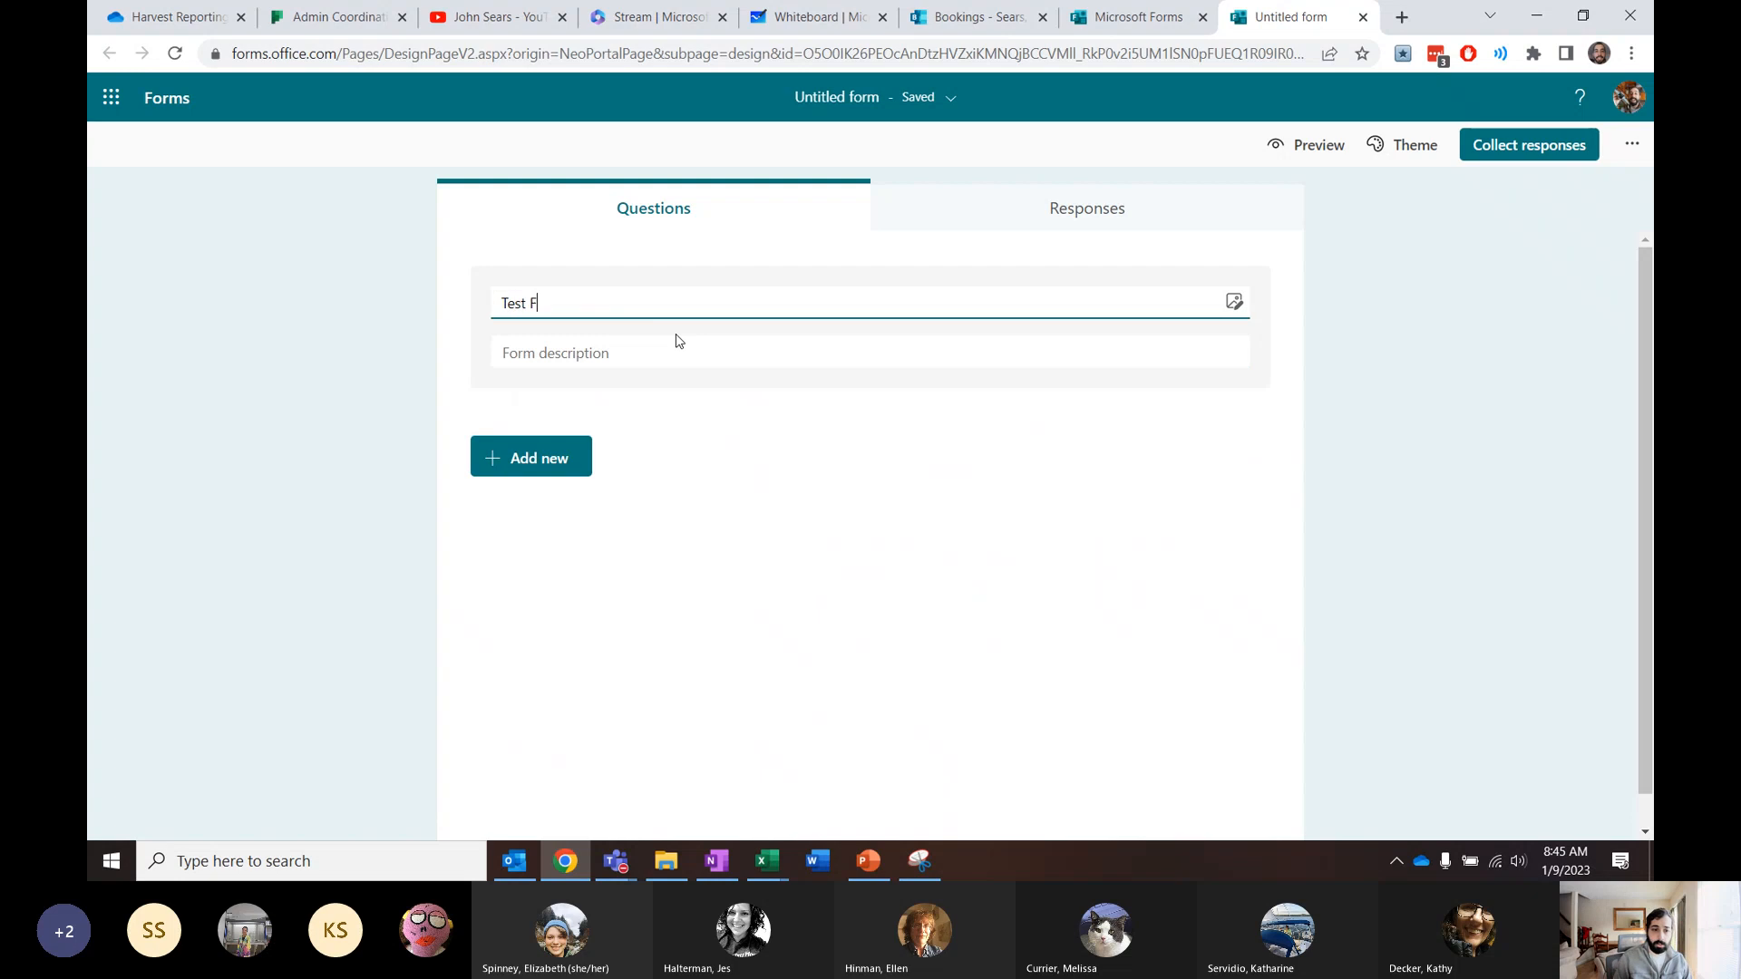
text(orm)
click(635, 355)
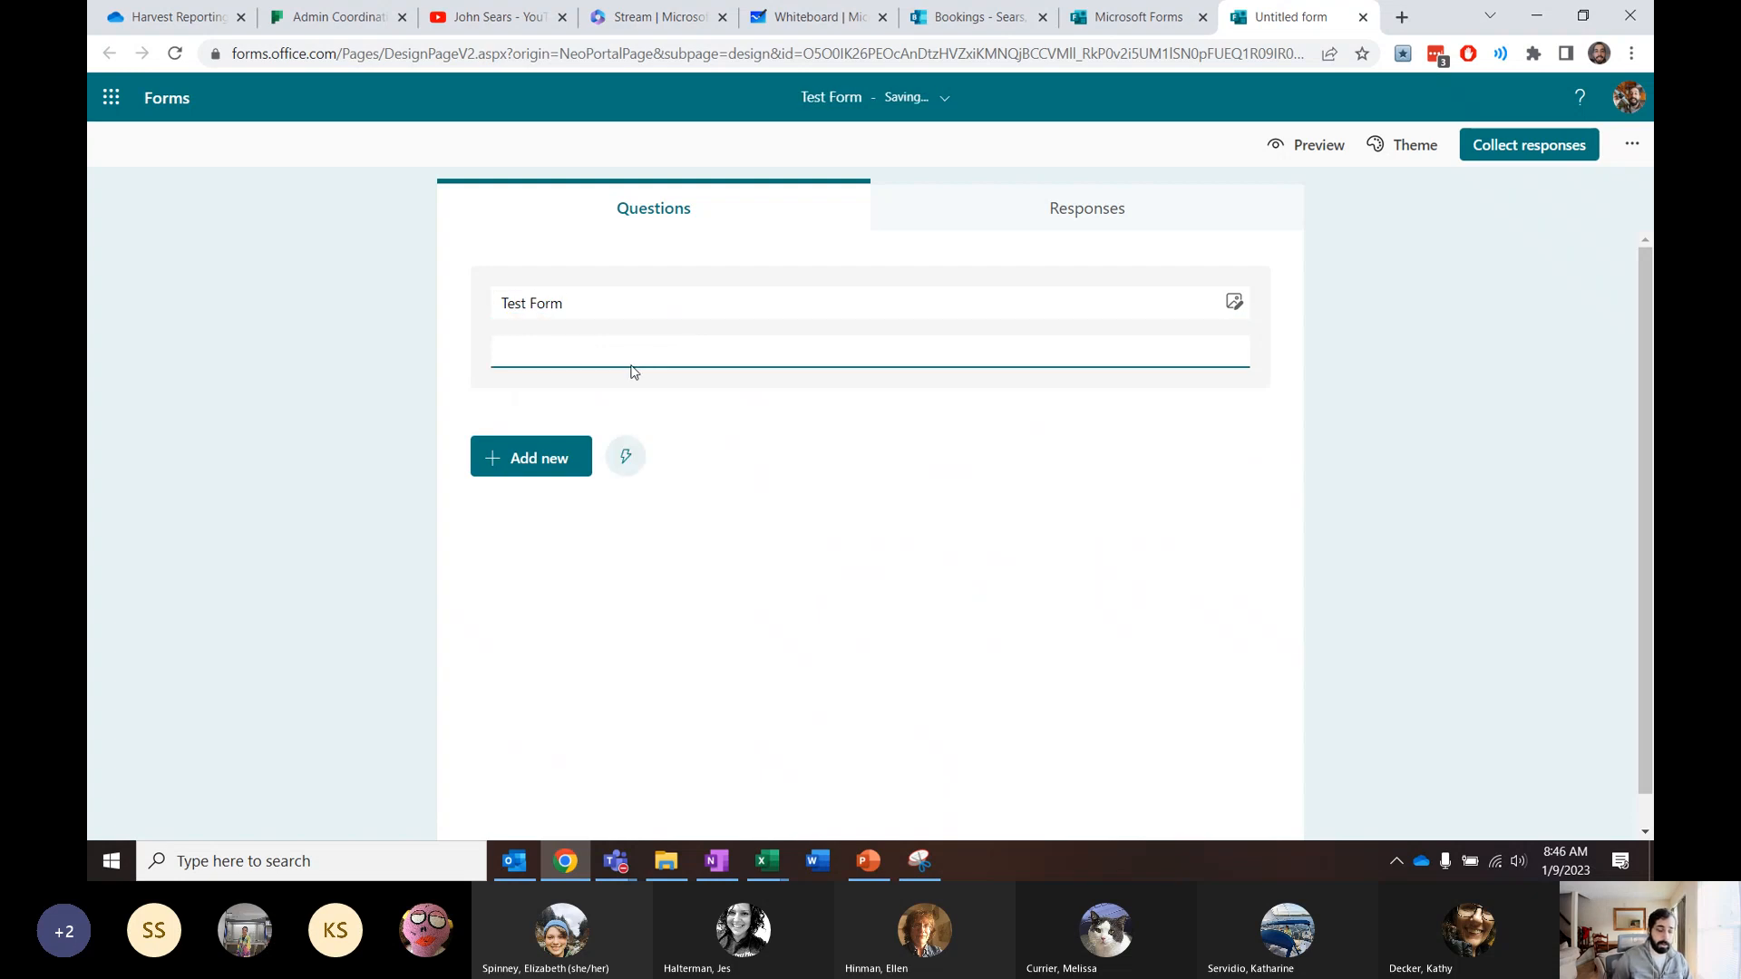
text(This is f)
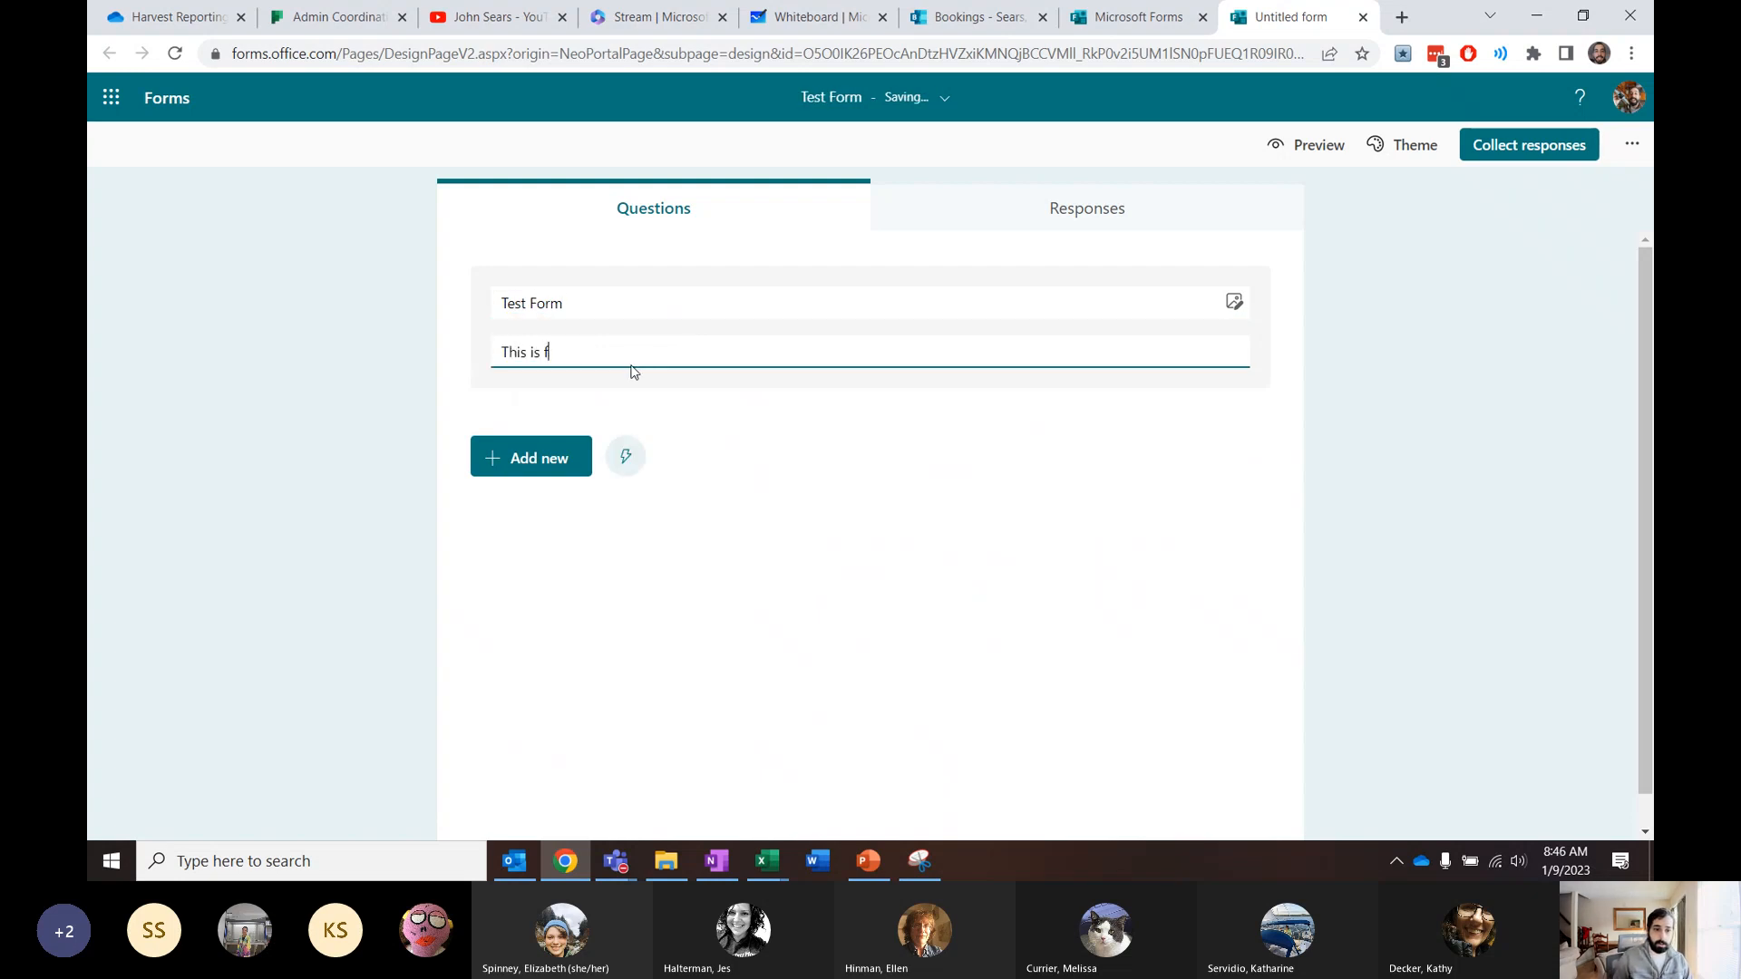
text(or O3)
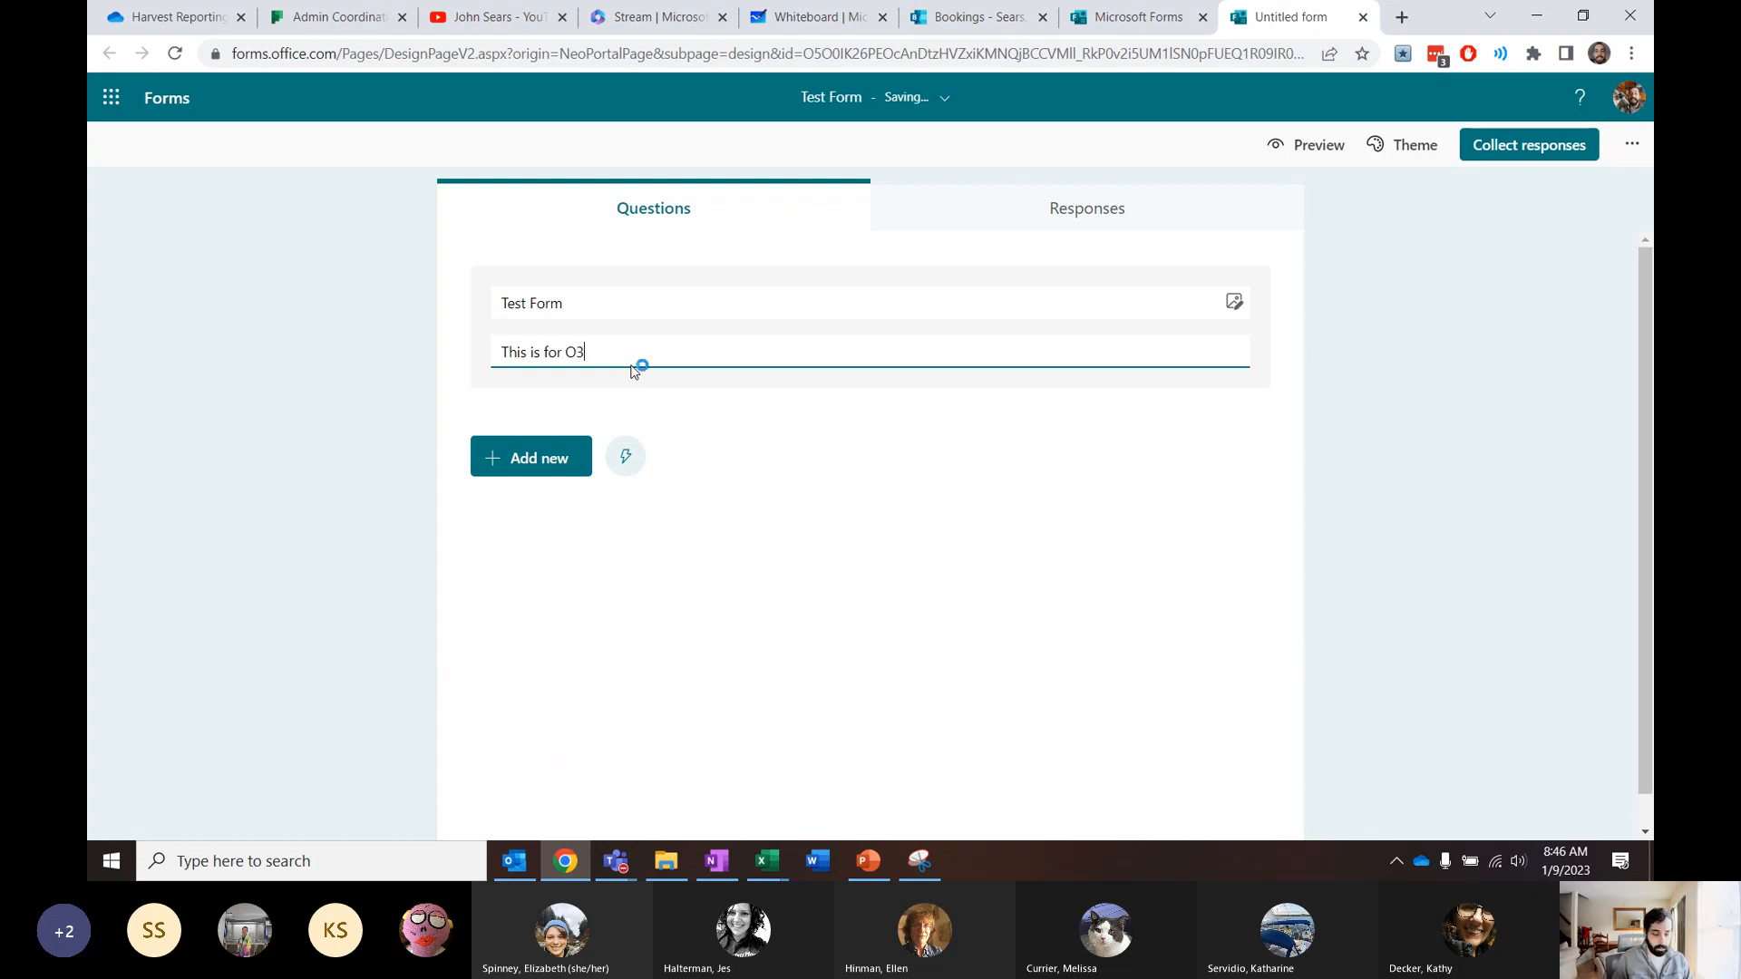
text(65 Training)
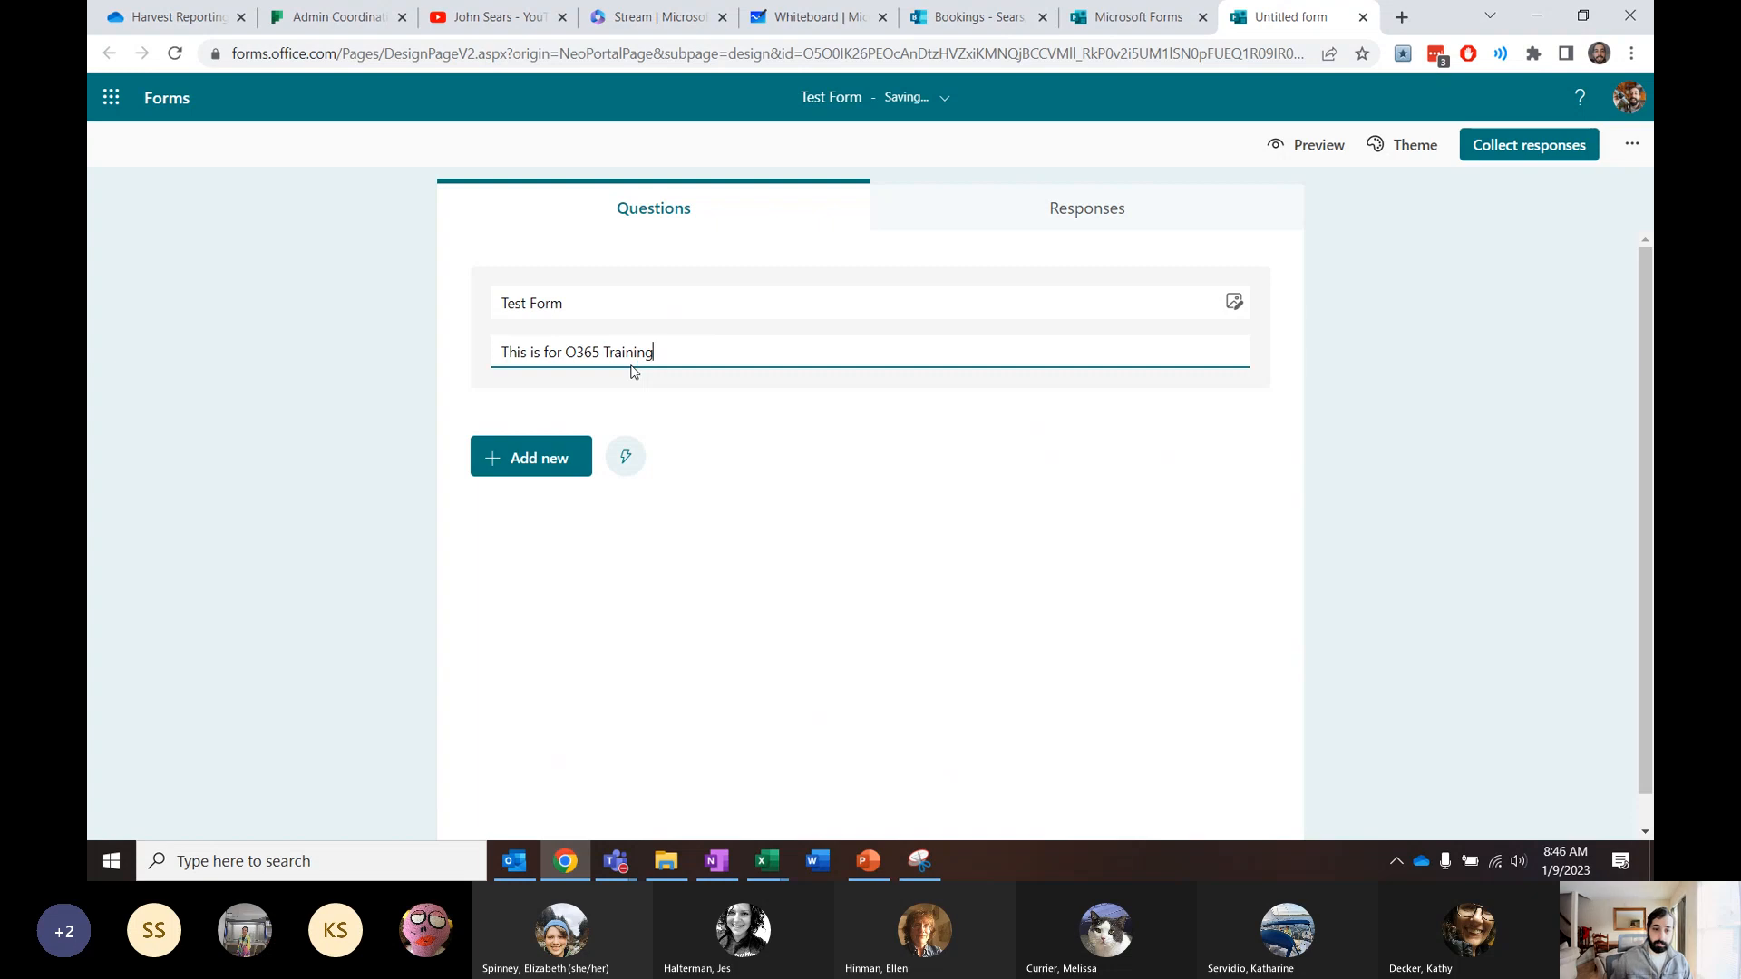
Add a rating question to the form and set its rating symbol to Flag, keeping 5 levels
click(526, 457)
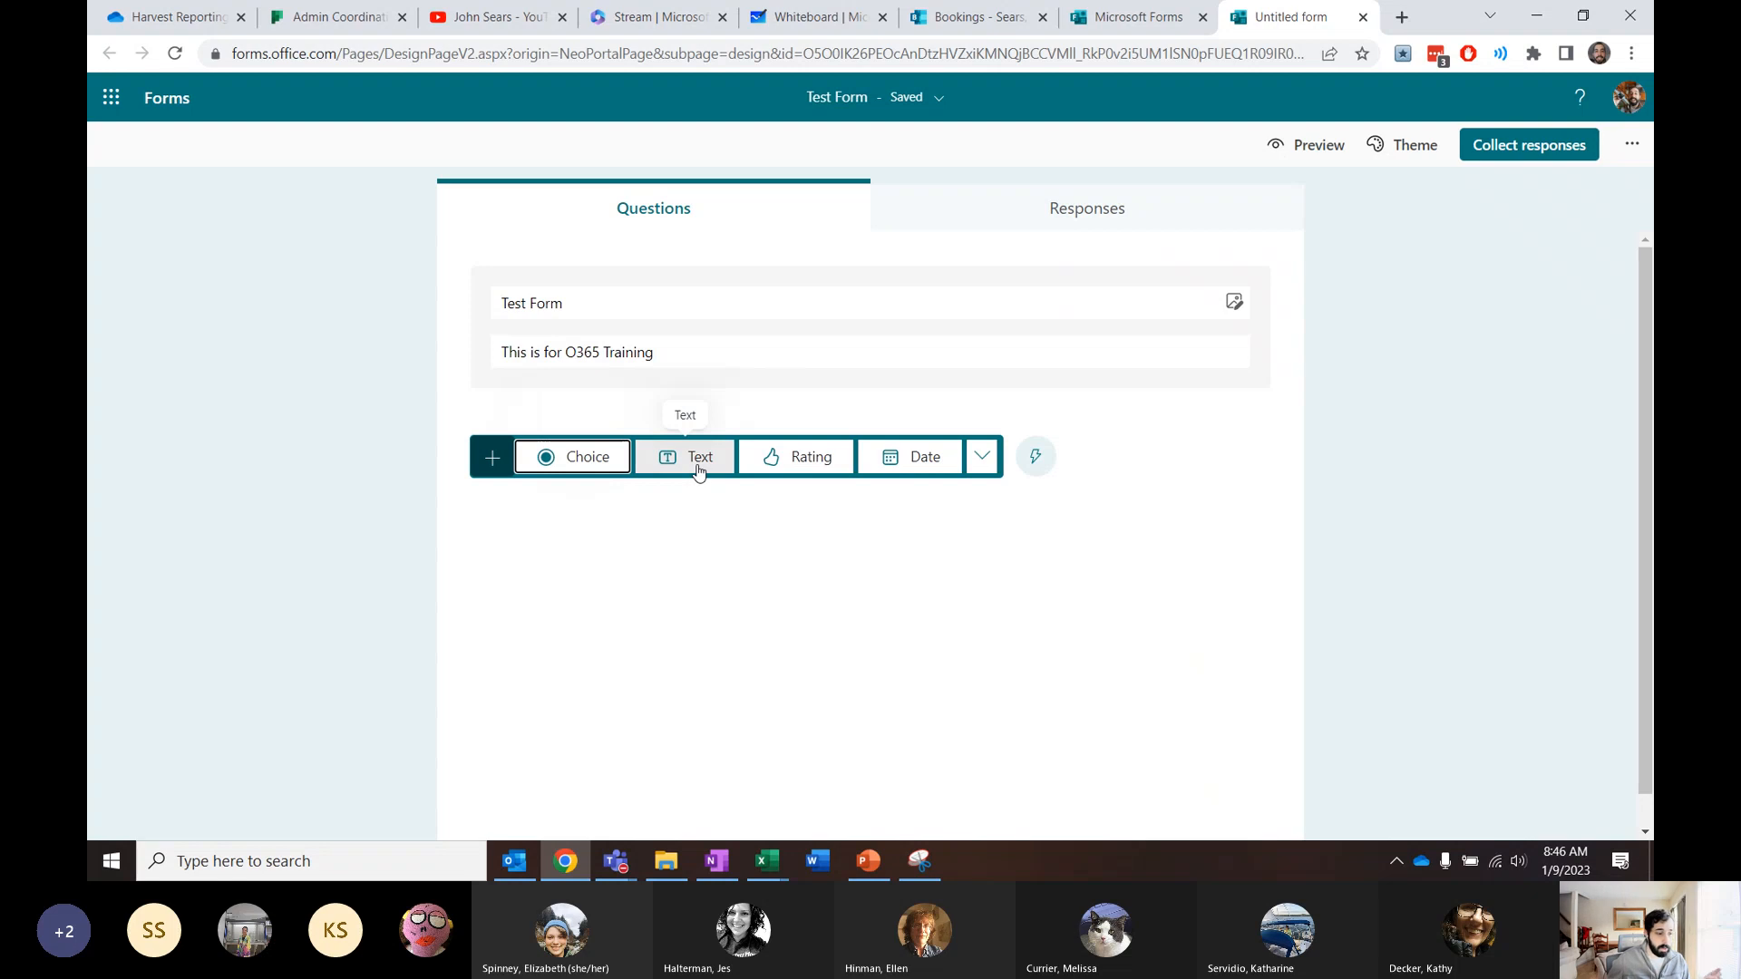
click(811, 457)
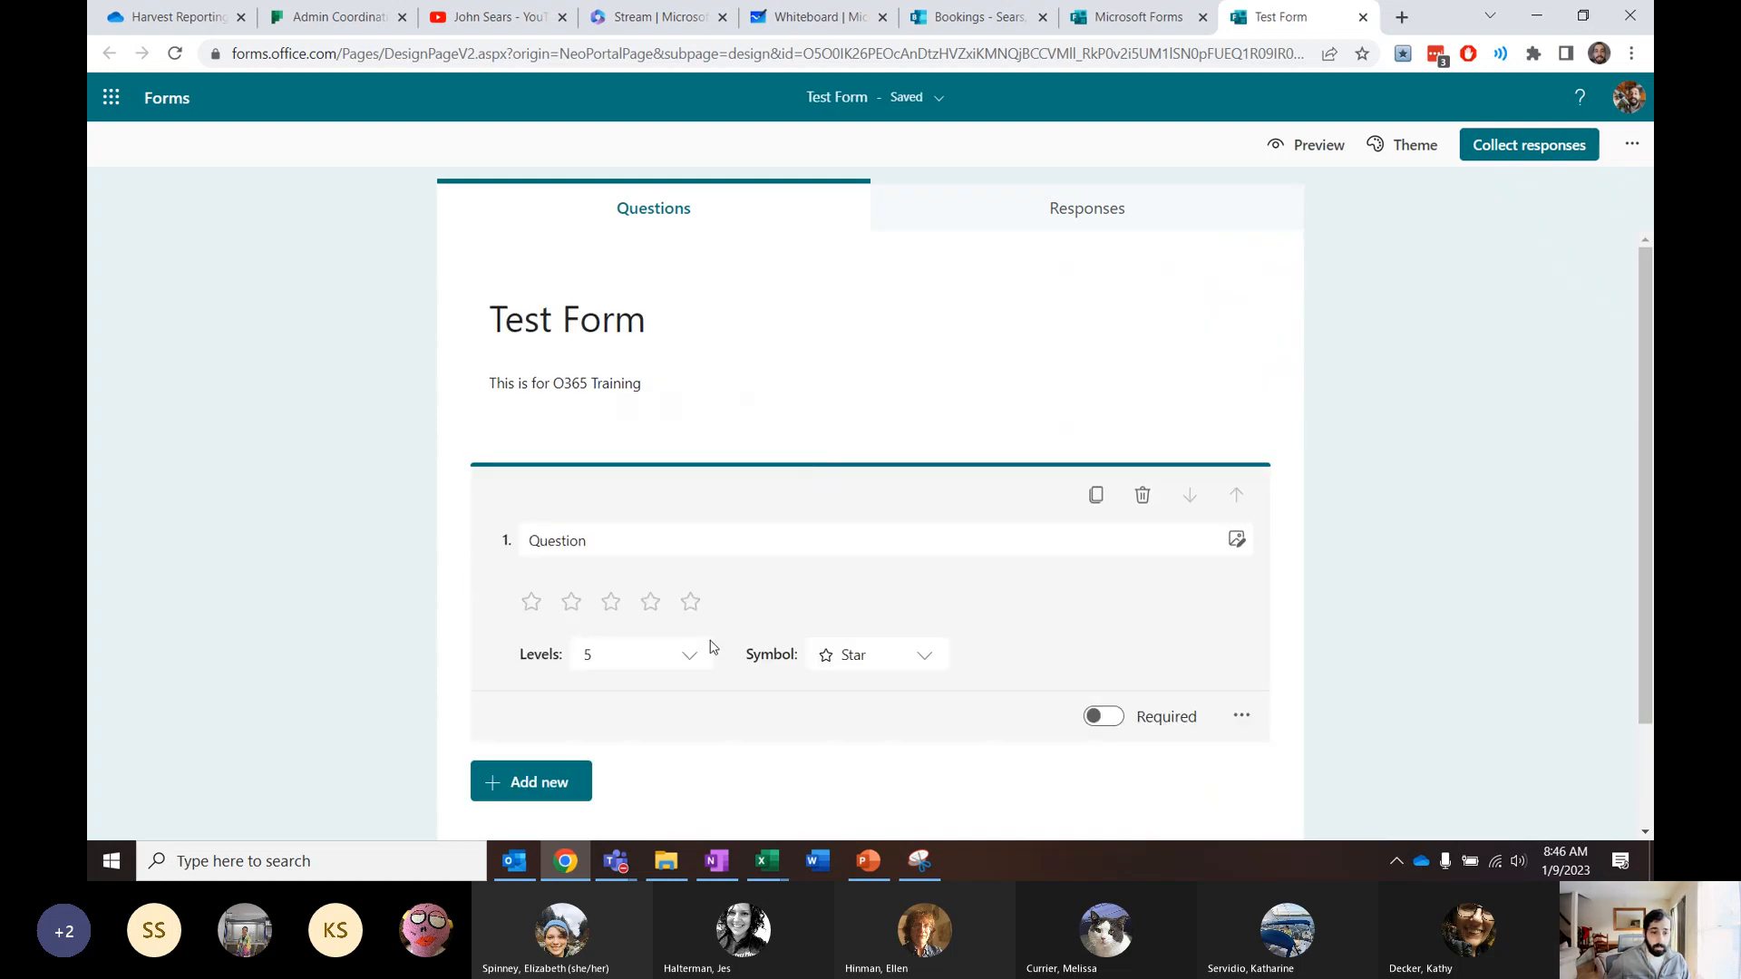
click(906, 662)
click(890, 664)
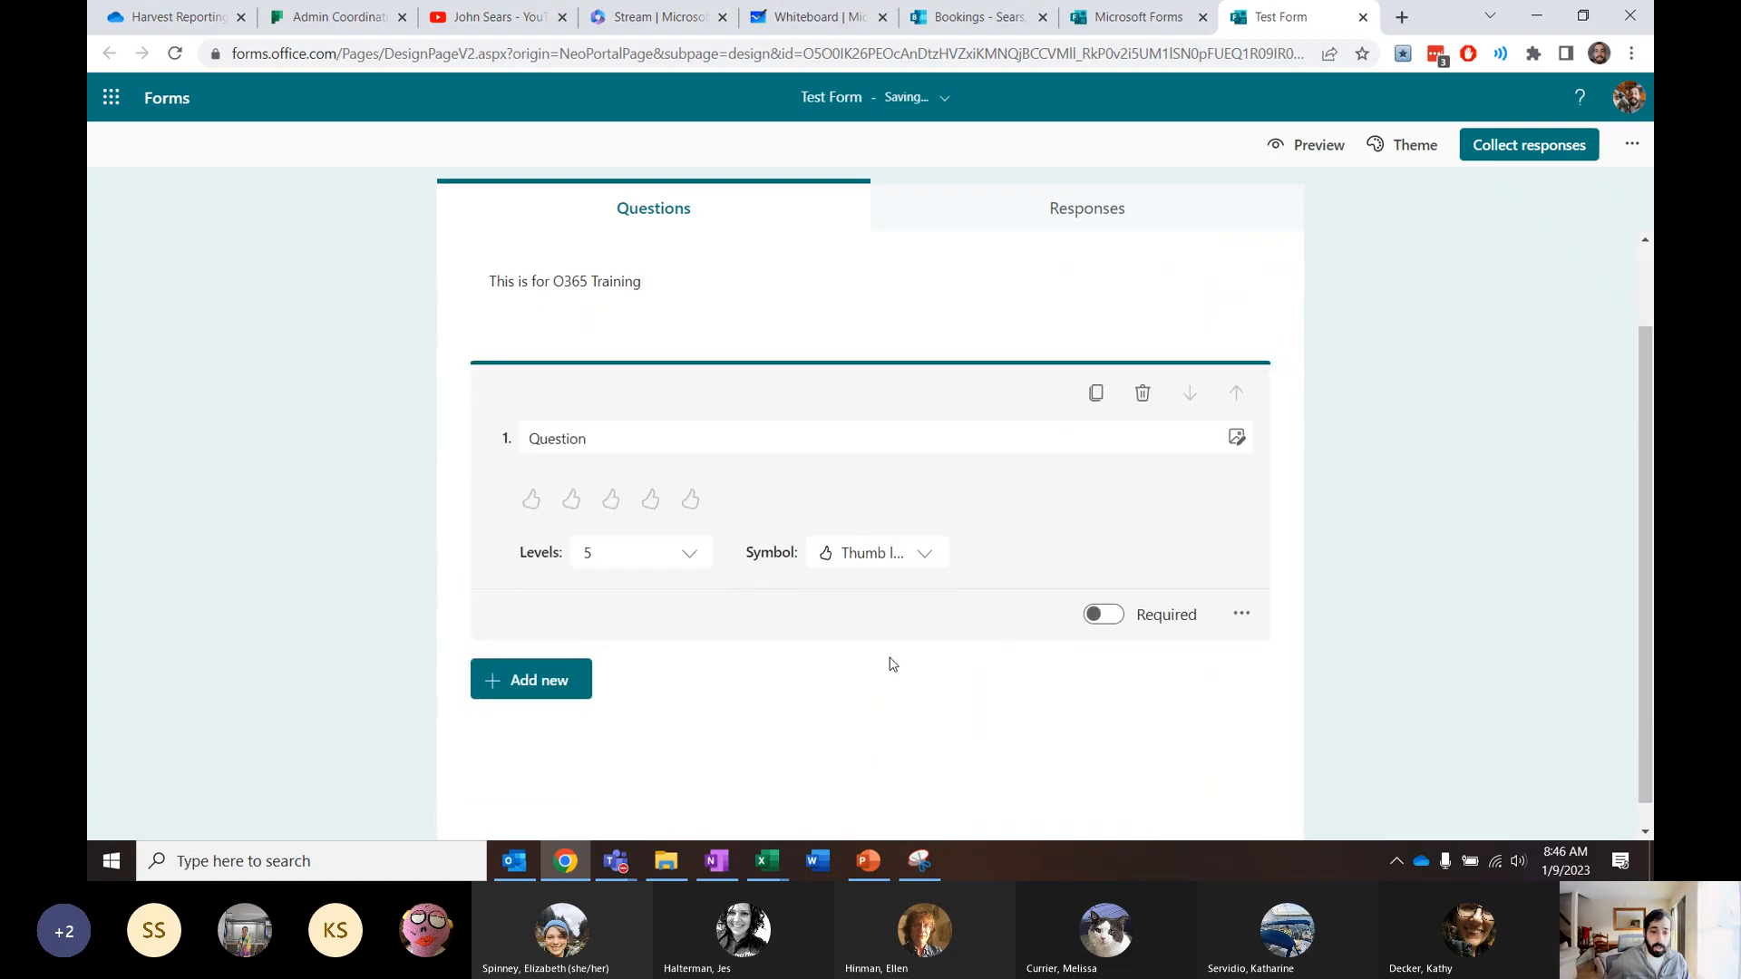
click(906, 554)
scroll(920, 603, down, 5)
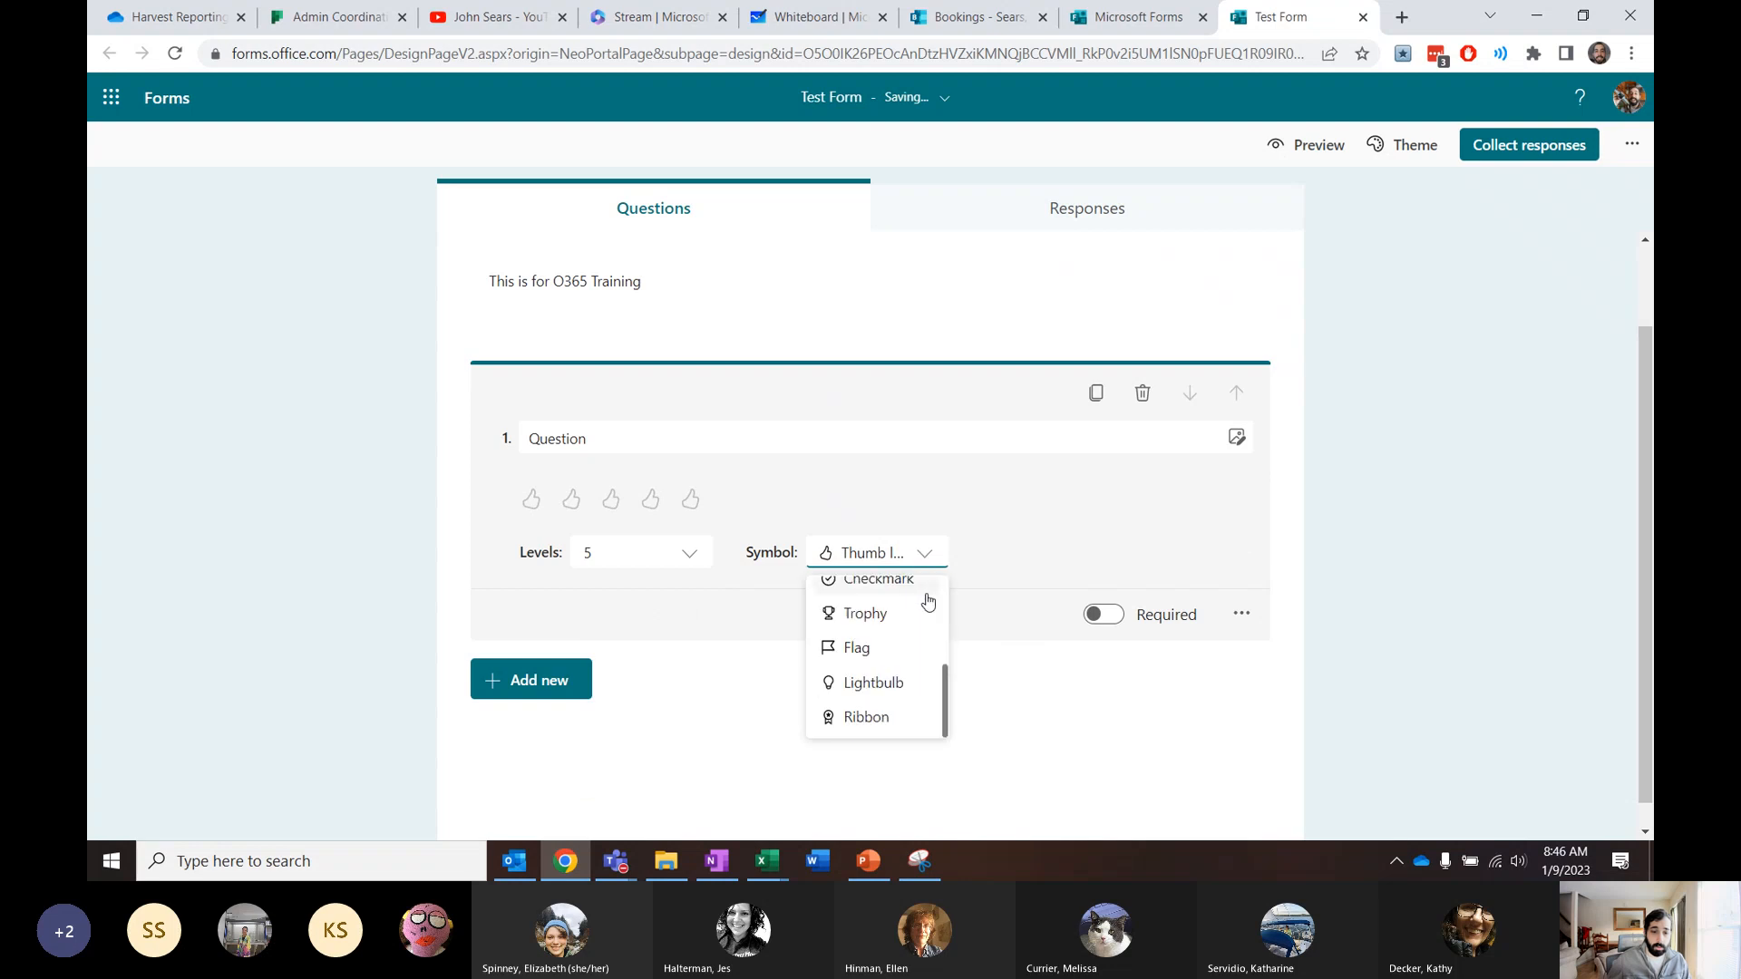
click(892, 651)
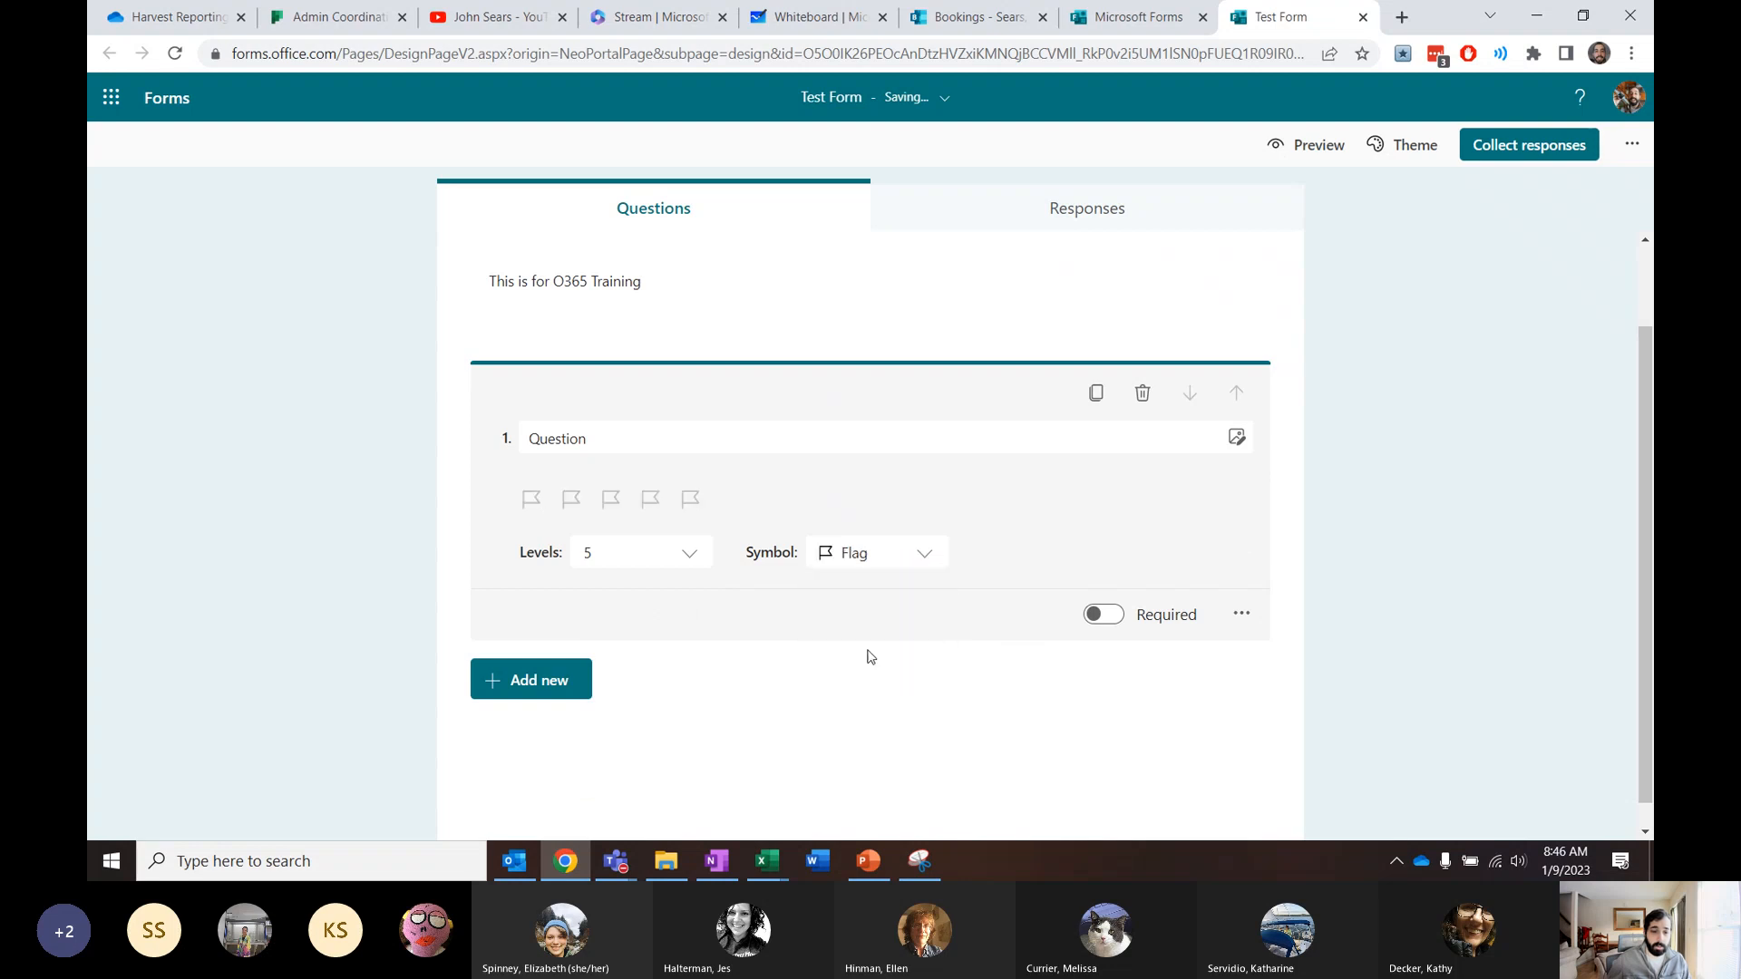
click(641, 552)
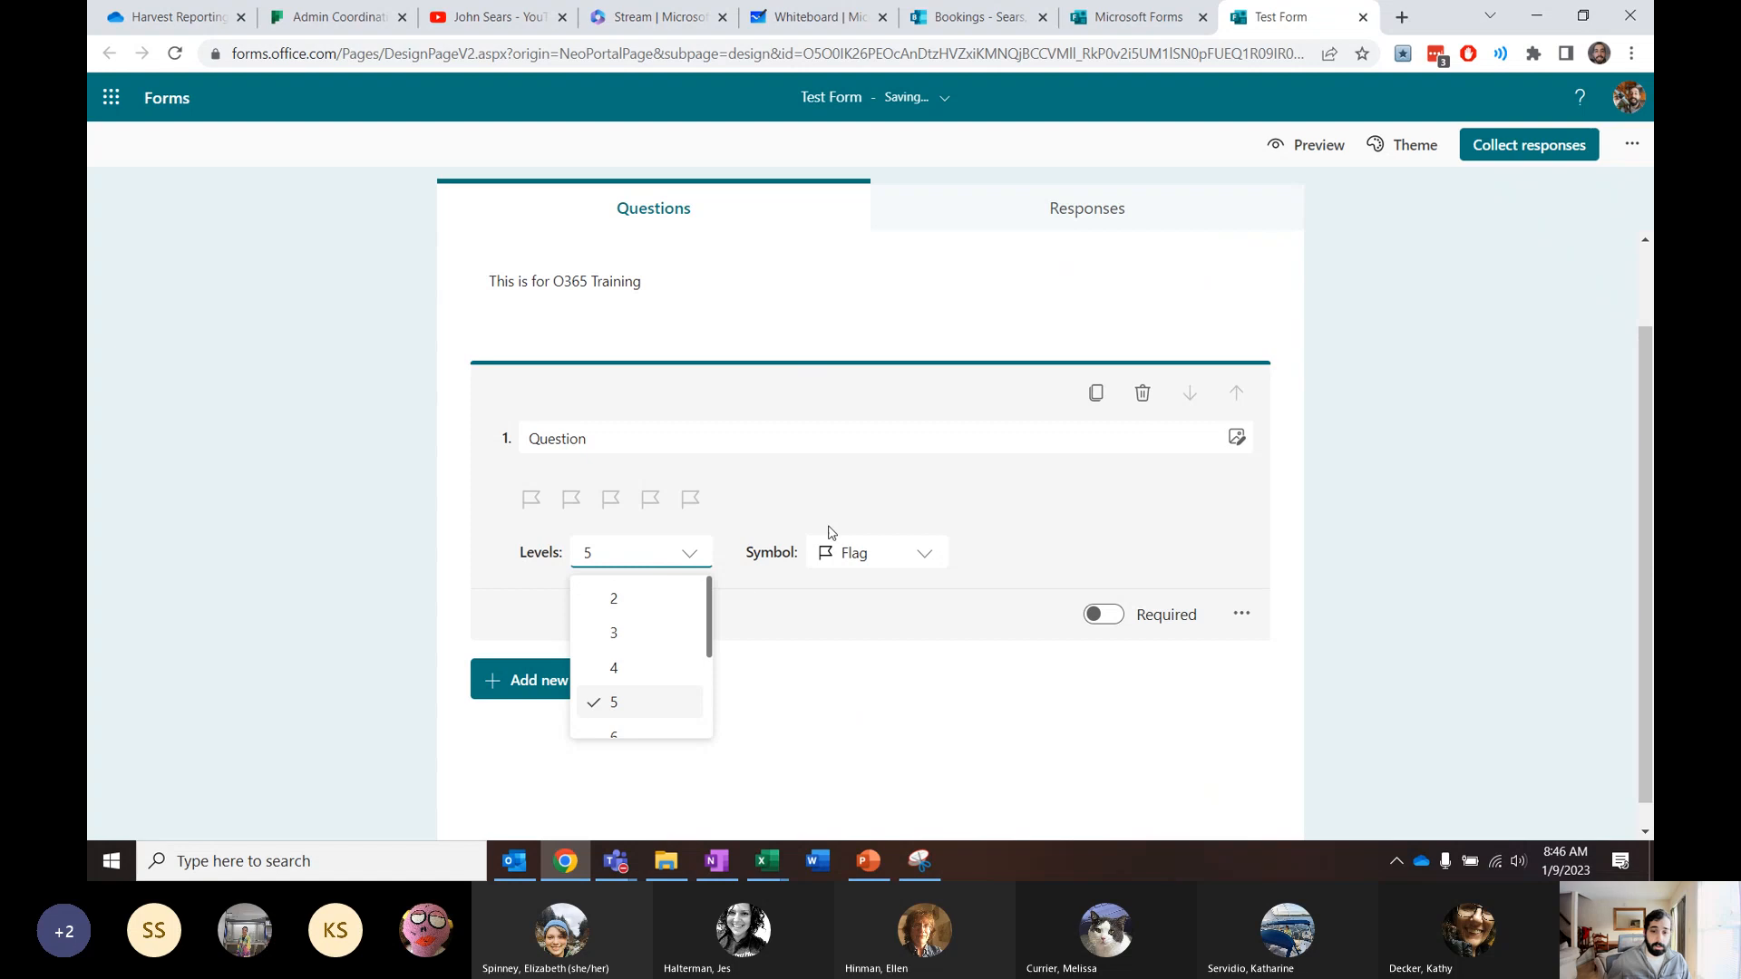
click(857, 501)
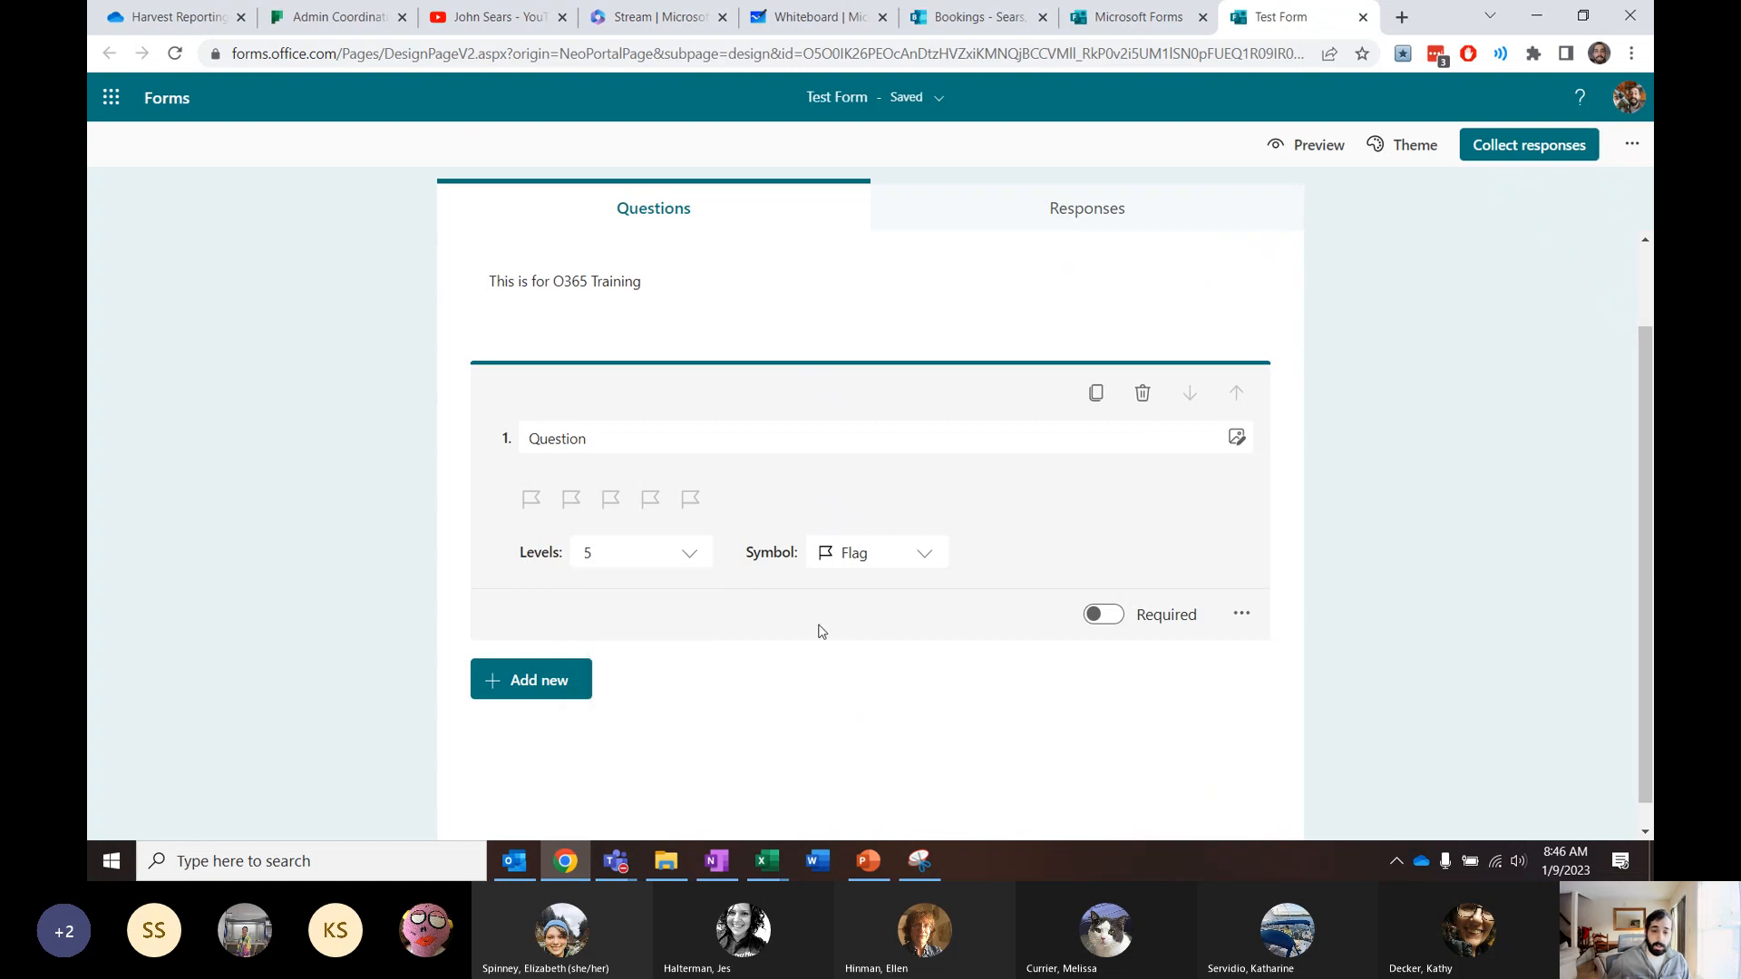
Add a Net Promoter Score question after the rating question
click(581, 679)
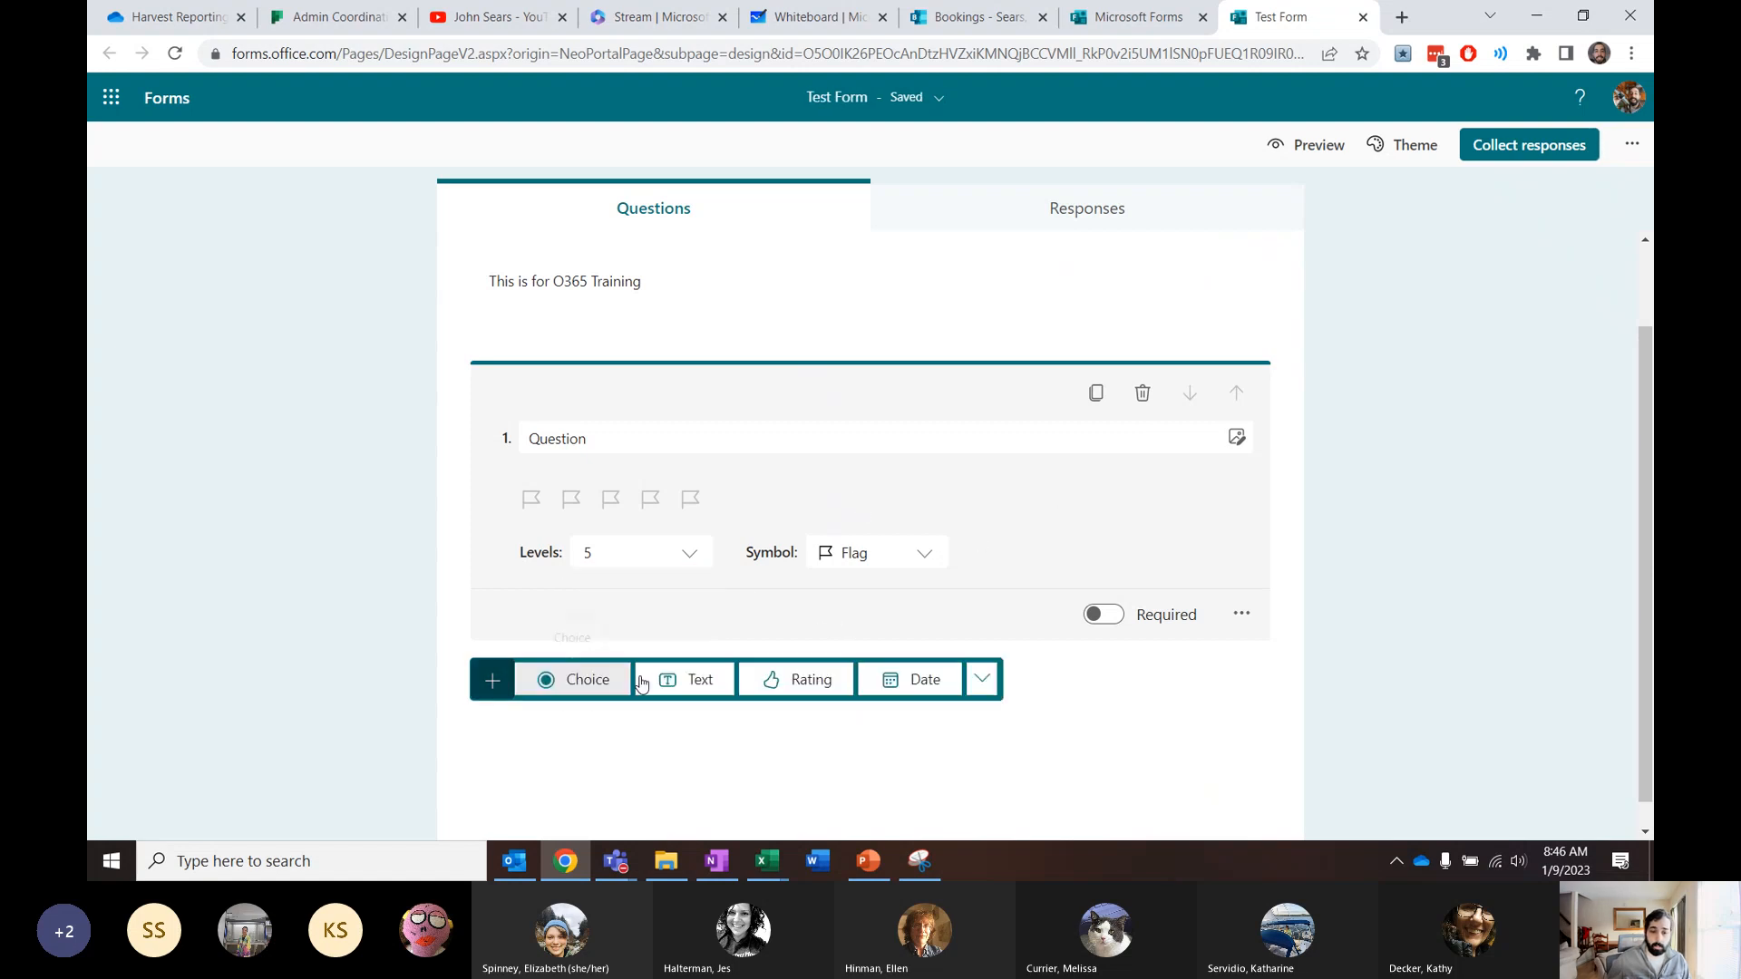
click(986, 693)
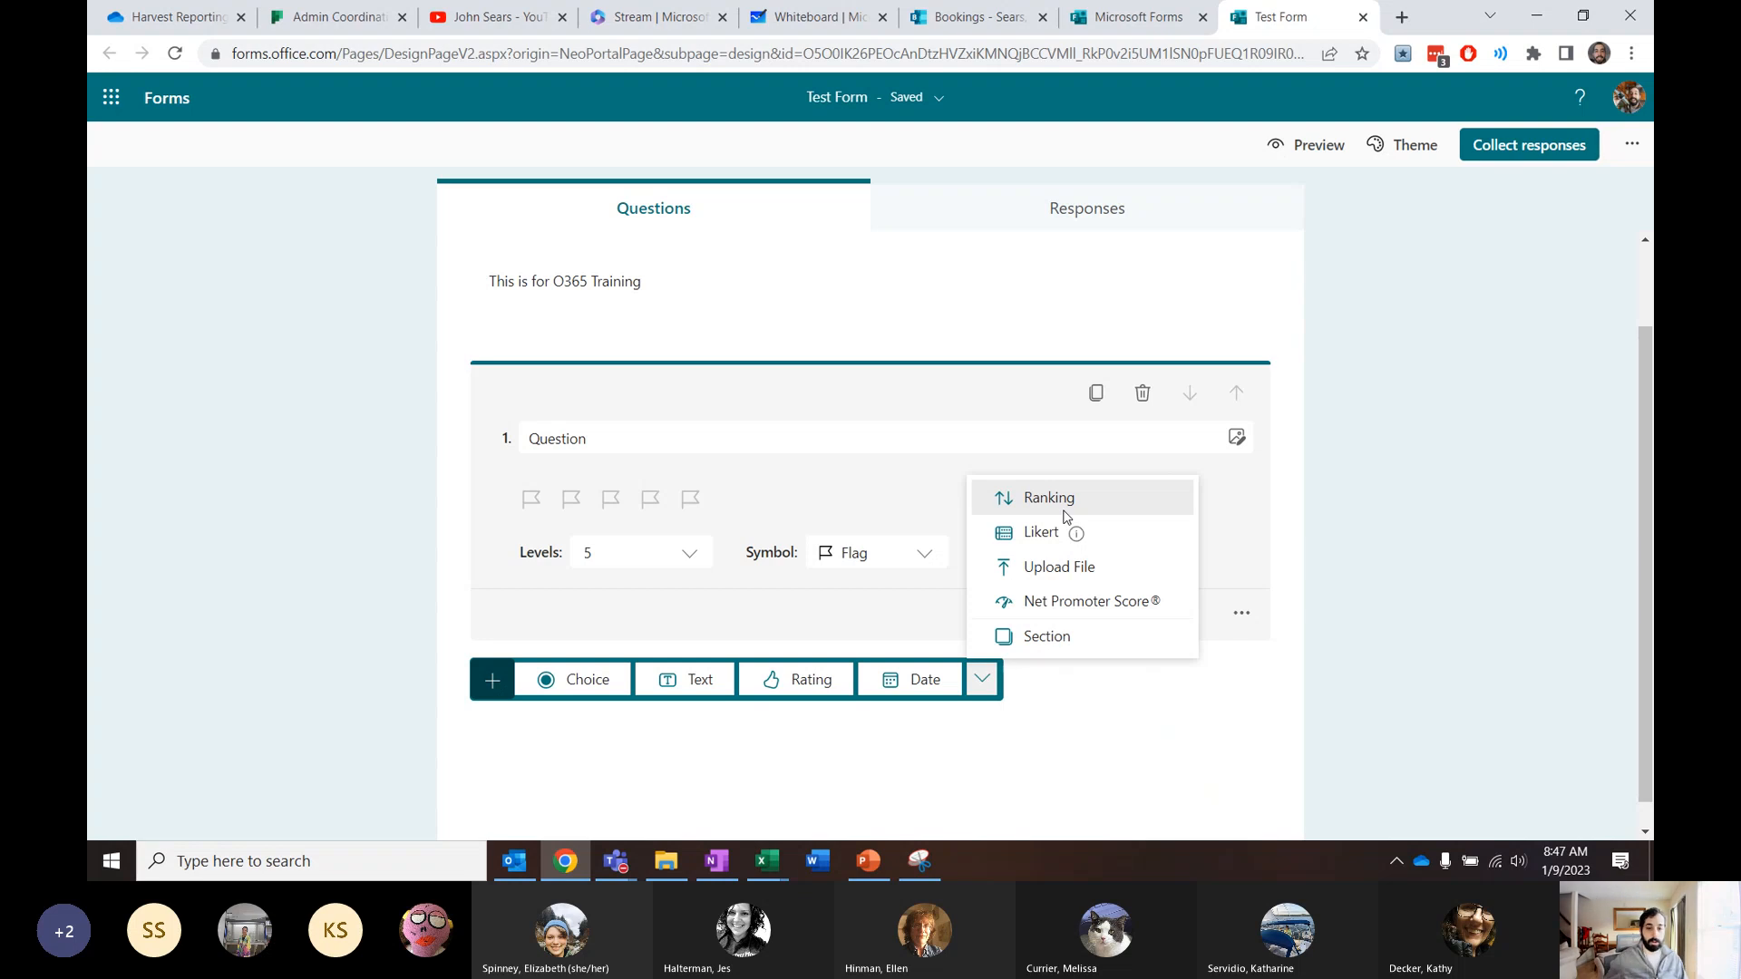
mouse_move(1049, 537)
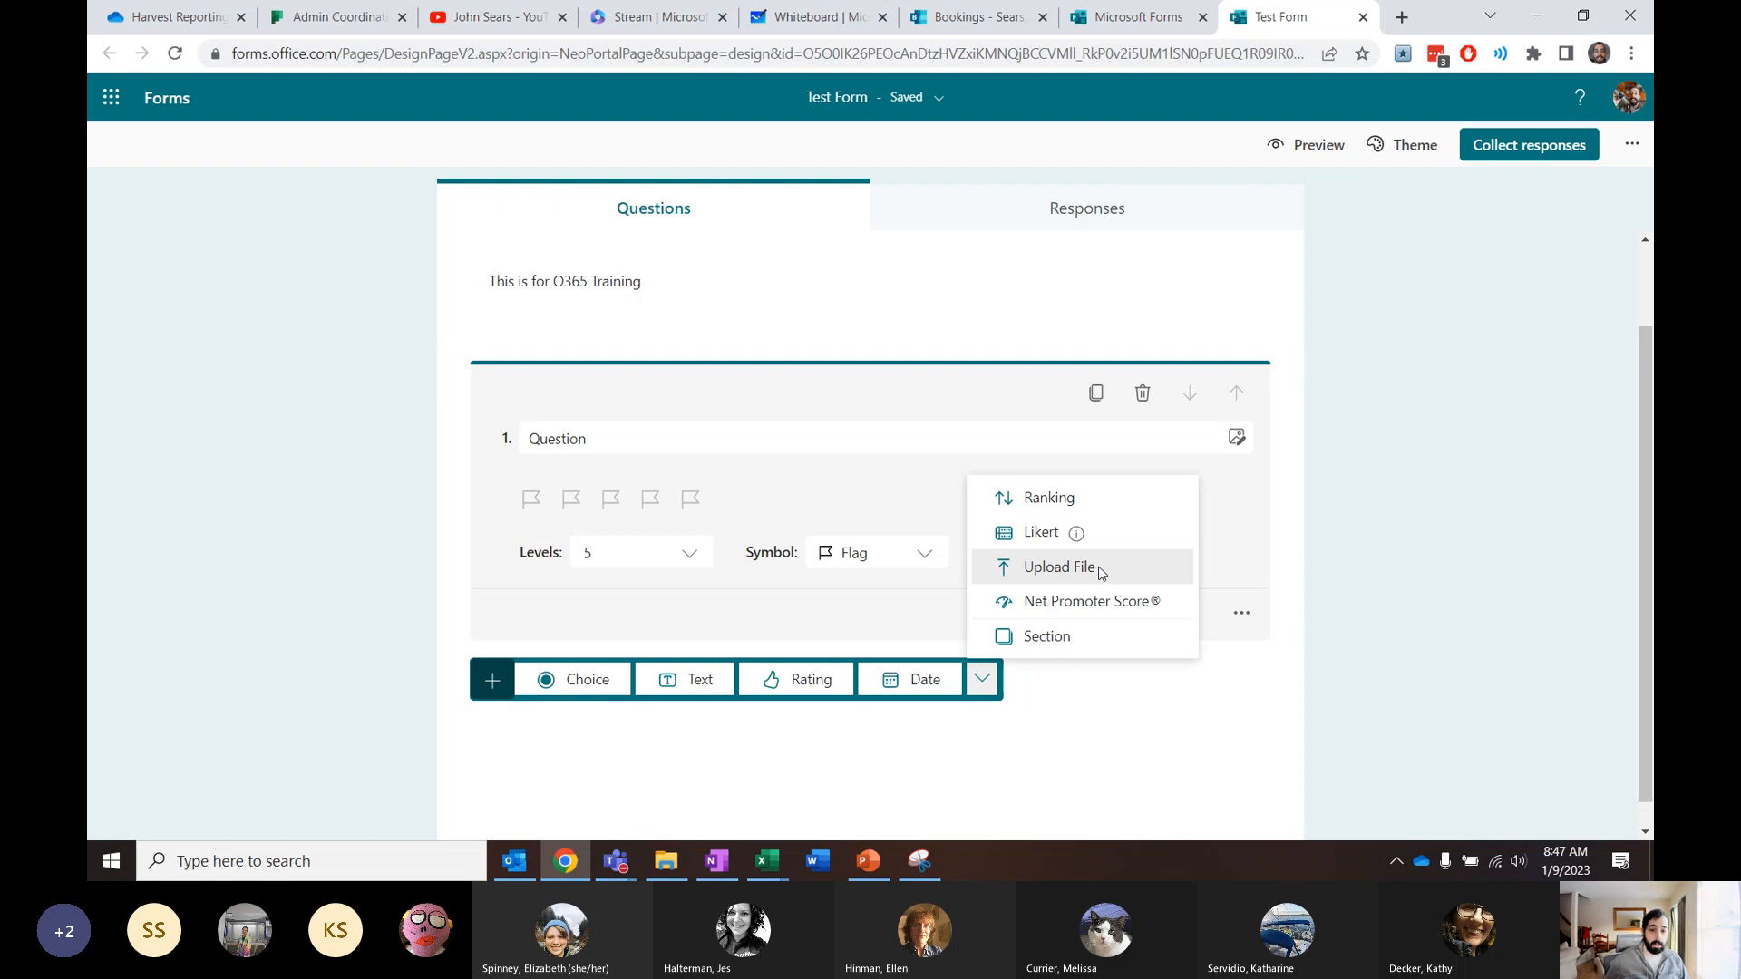
click(1073, 610)
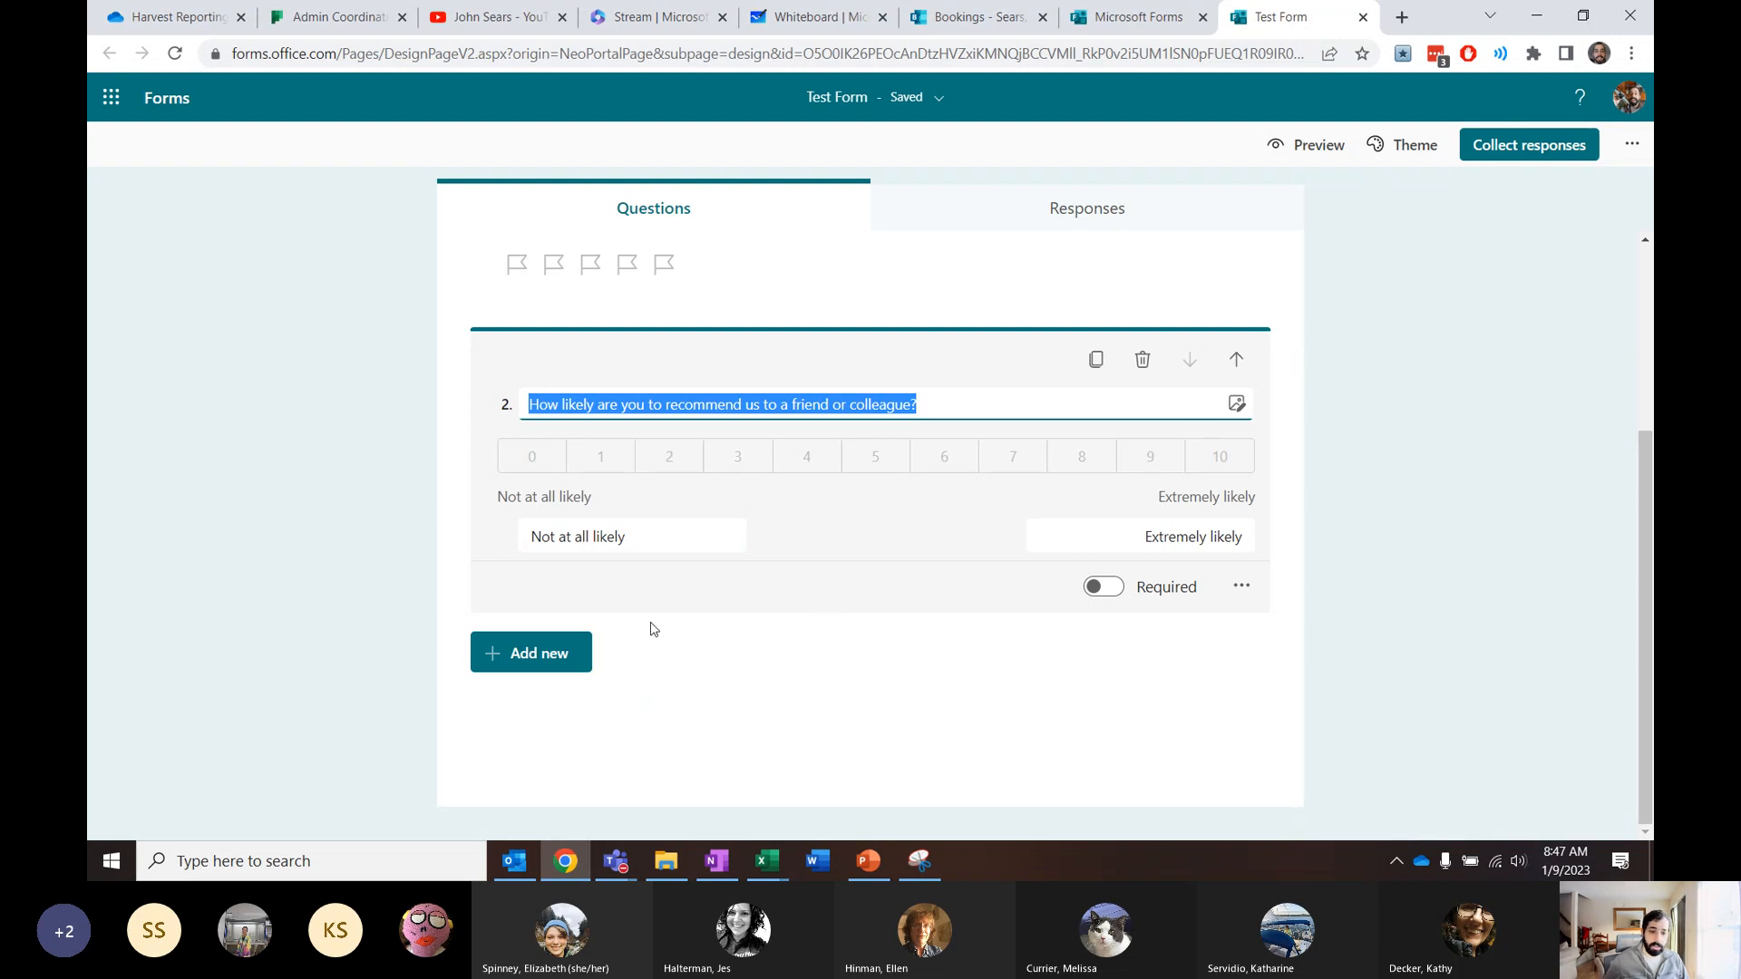
Add a choice question as the third question of the form
click(580, 673)
click(982, 651)
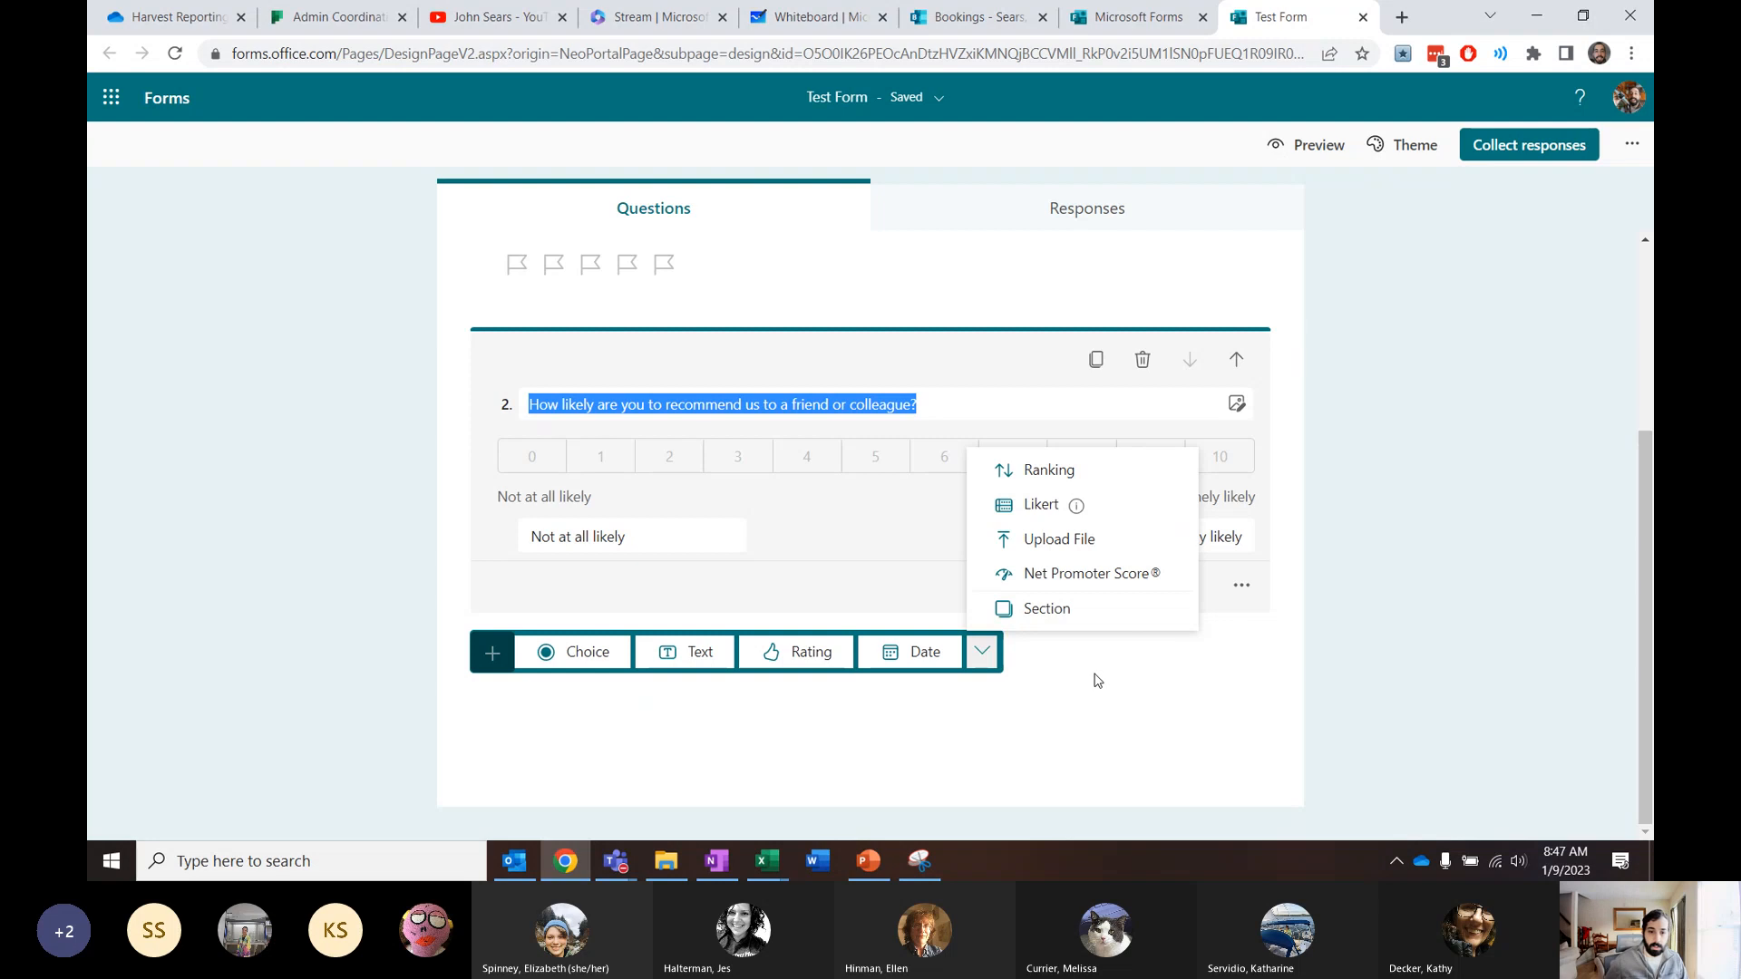
click(624, 645)
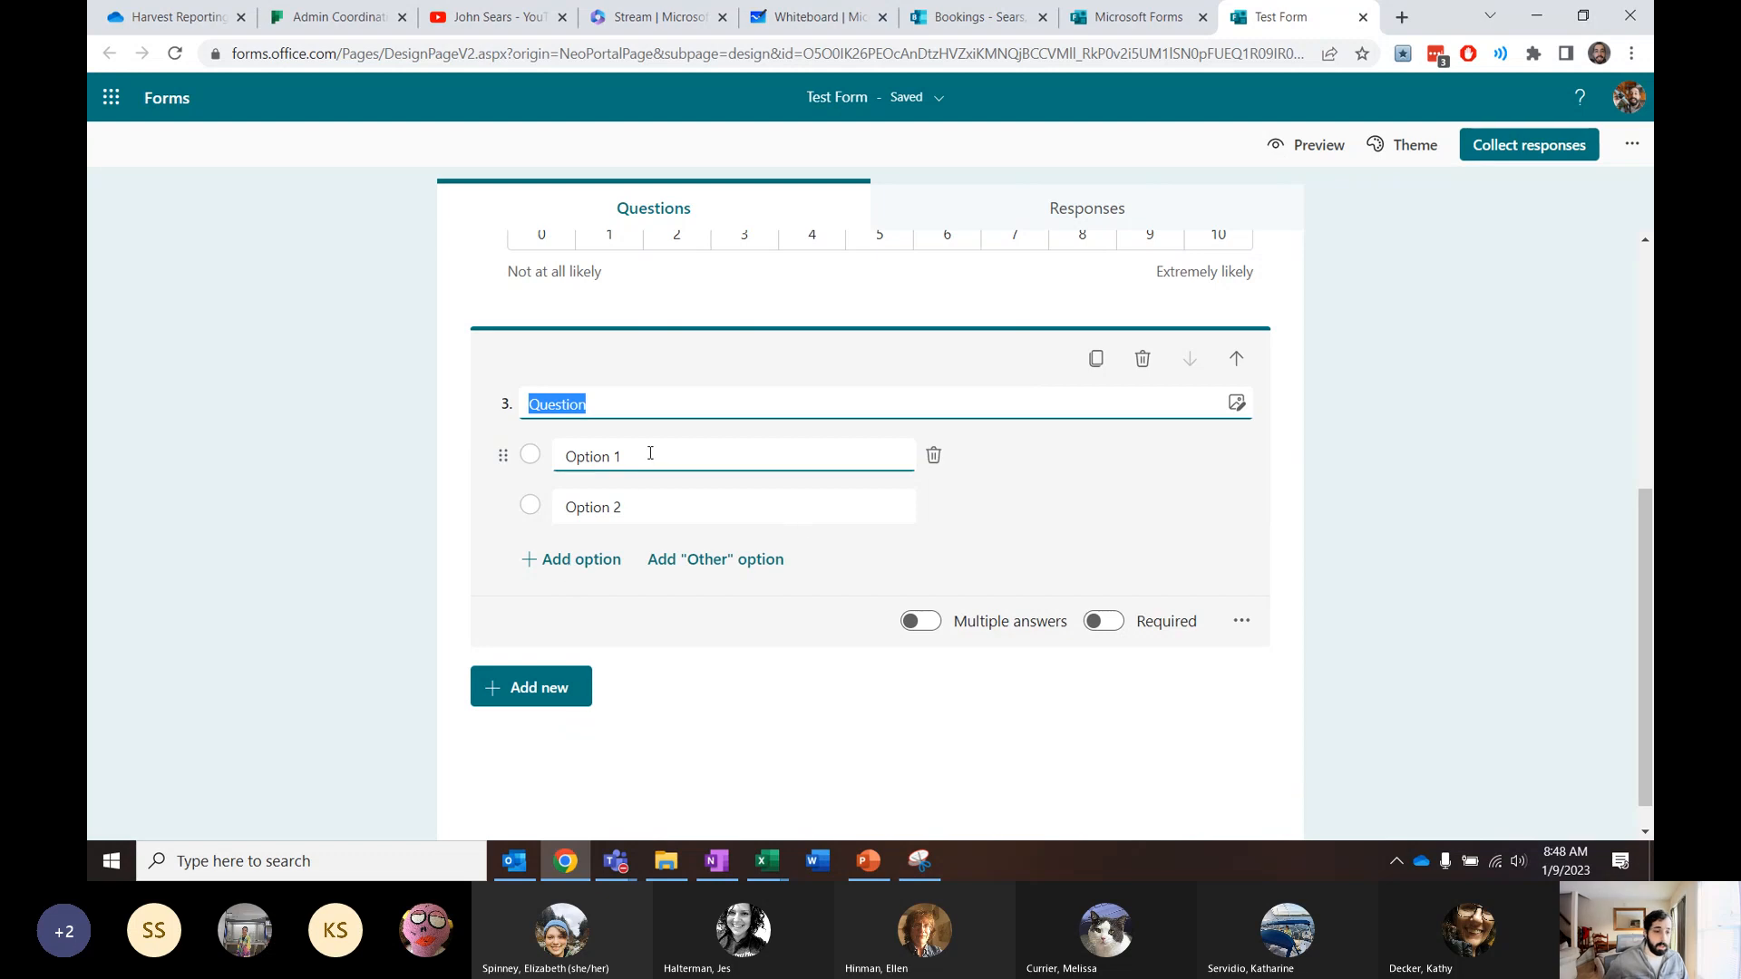
Give the choice question the answer options Yes, No and Maybe, plus an "Other" option
click(650, 454)
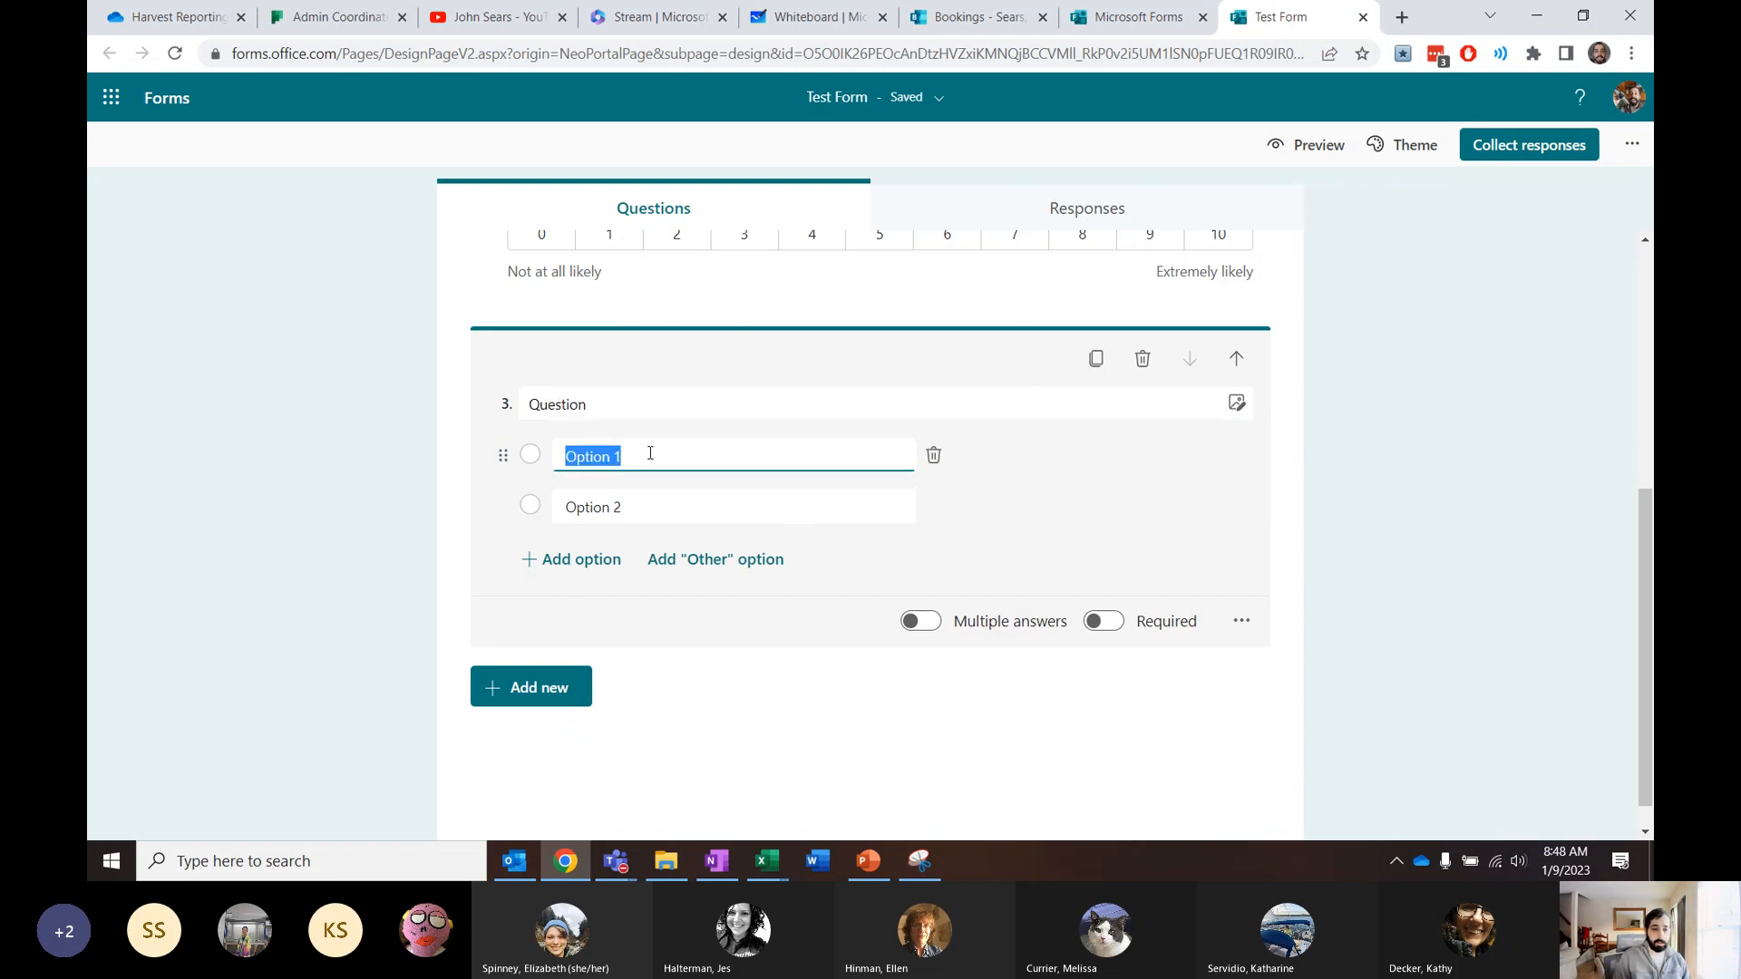
text(Yes)
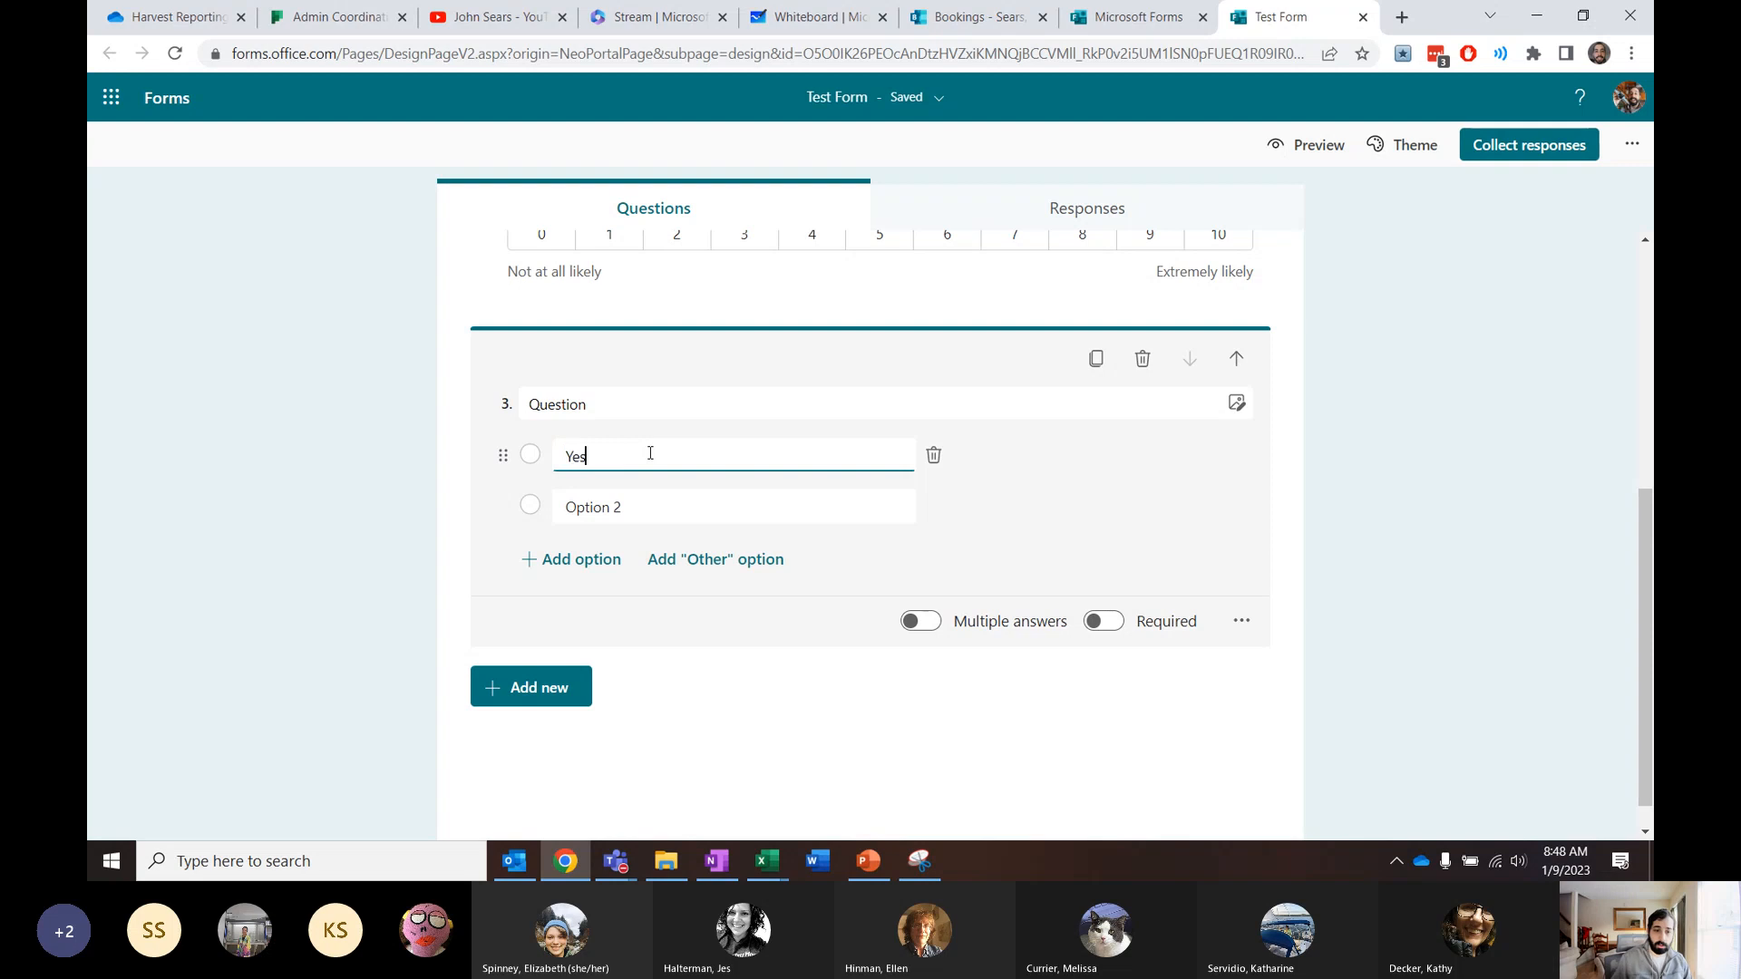
click(655, 499)
text(N)
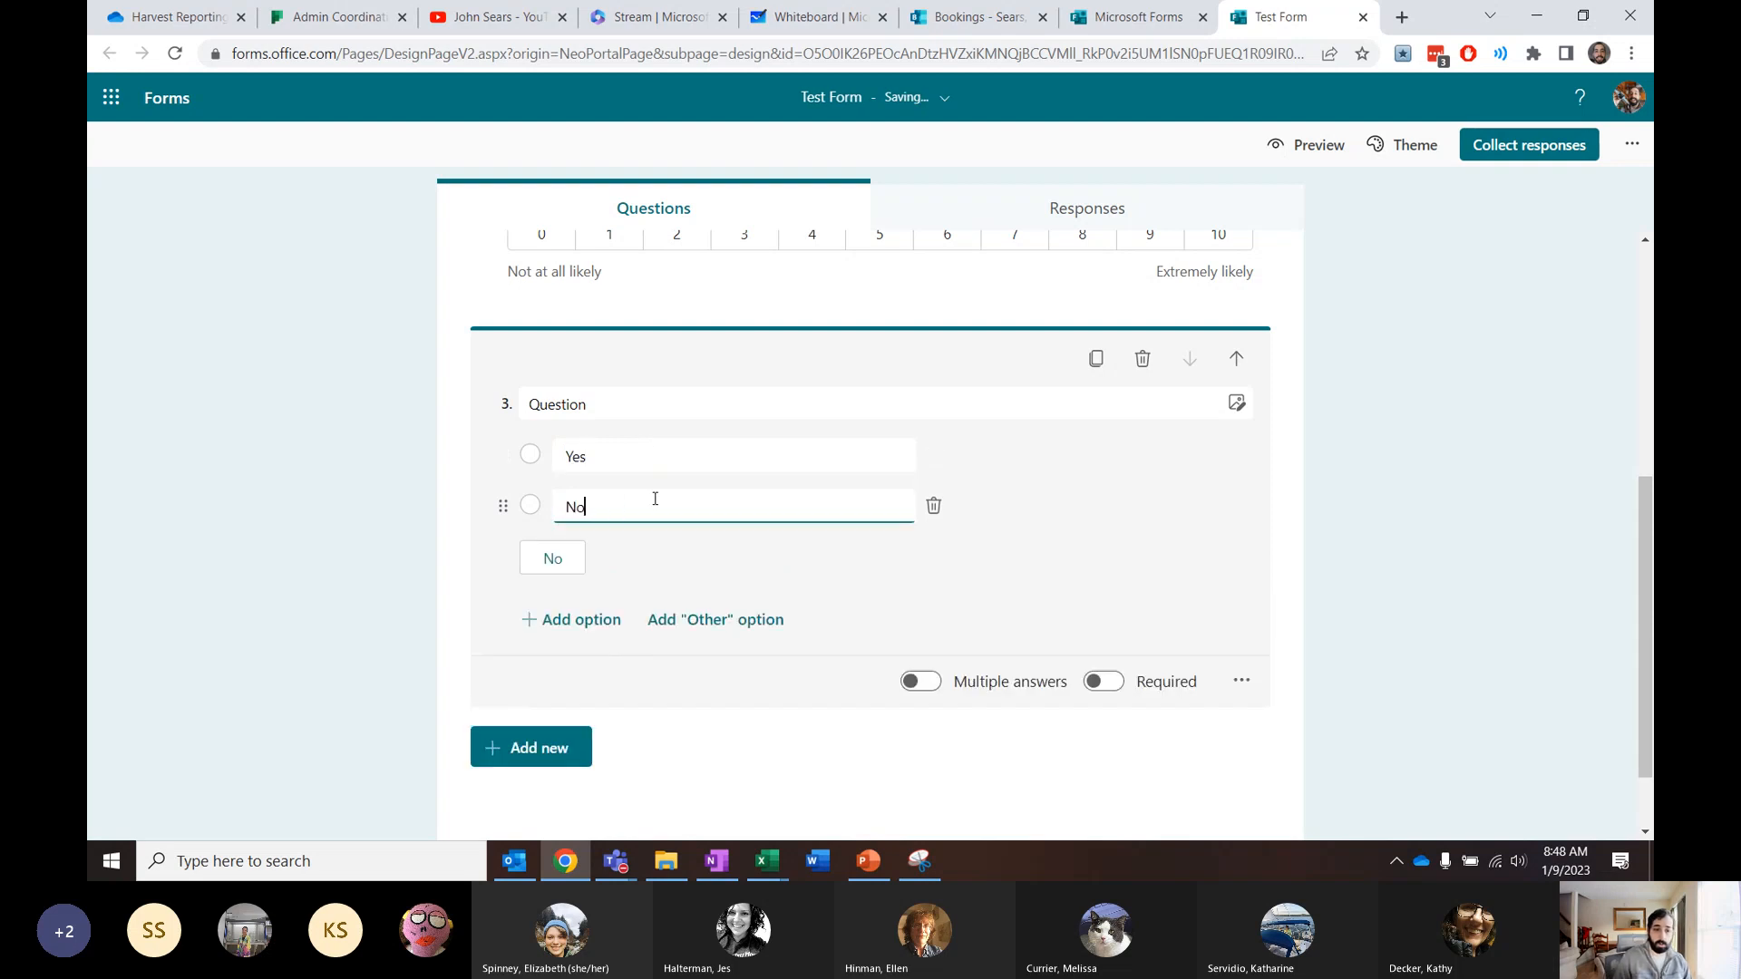
text(o)
click(612, 619)
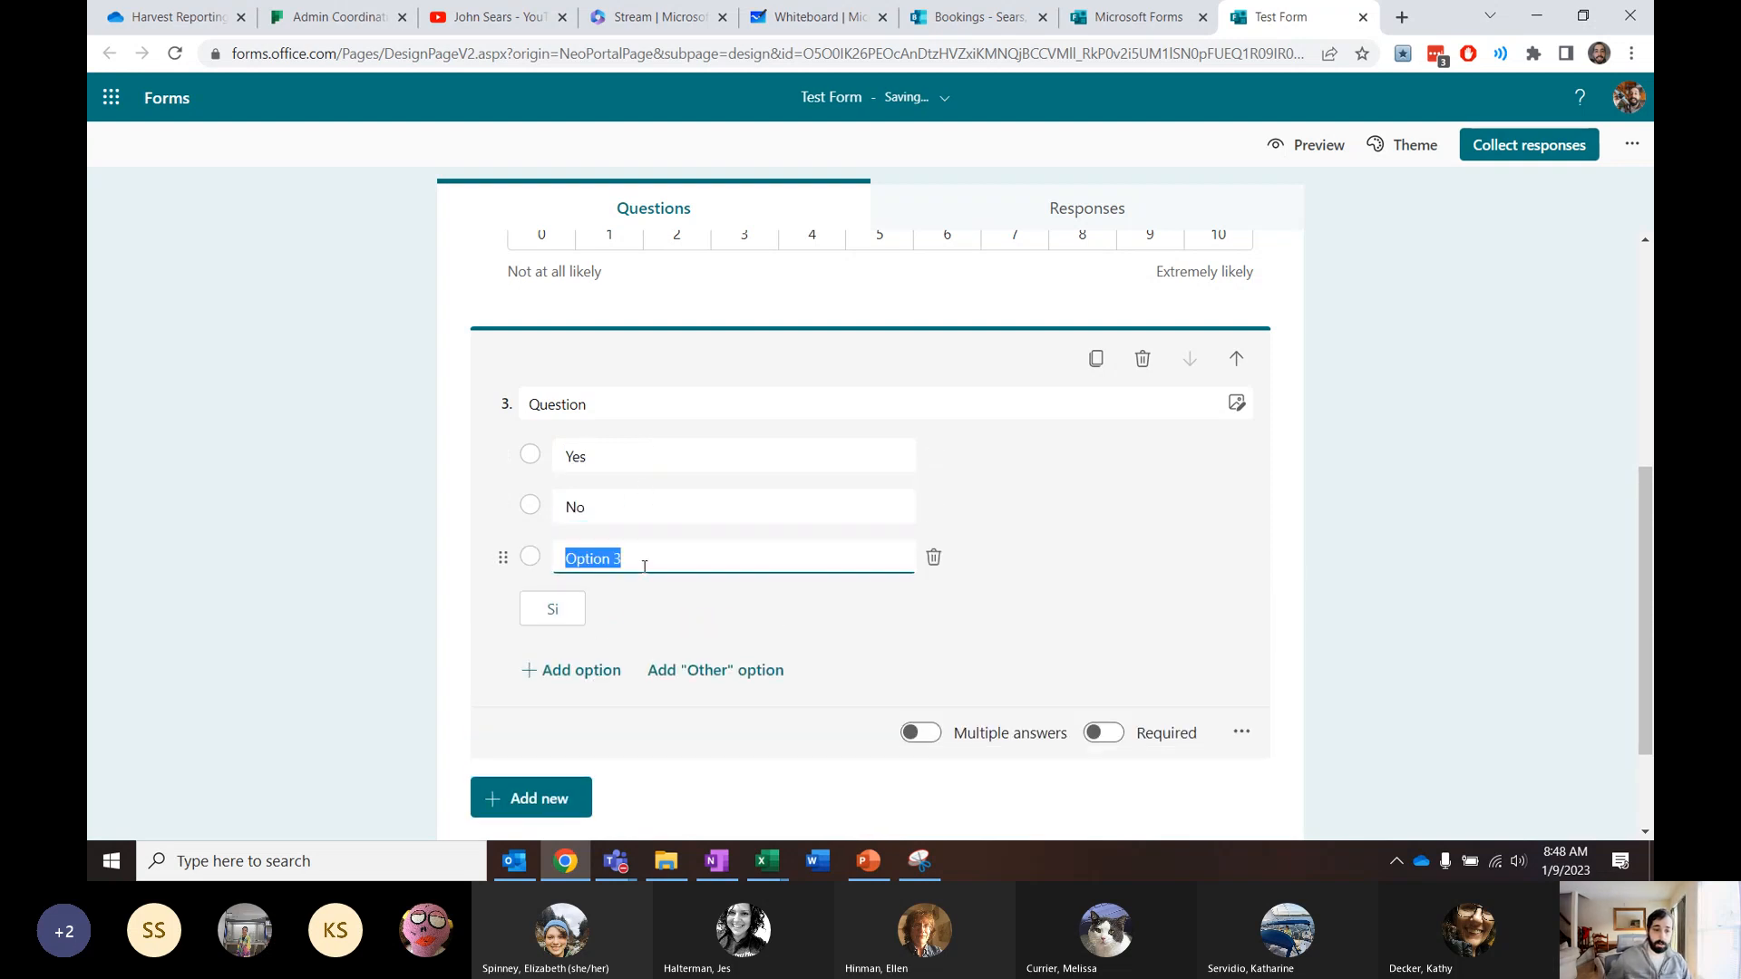
text(Maybe)
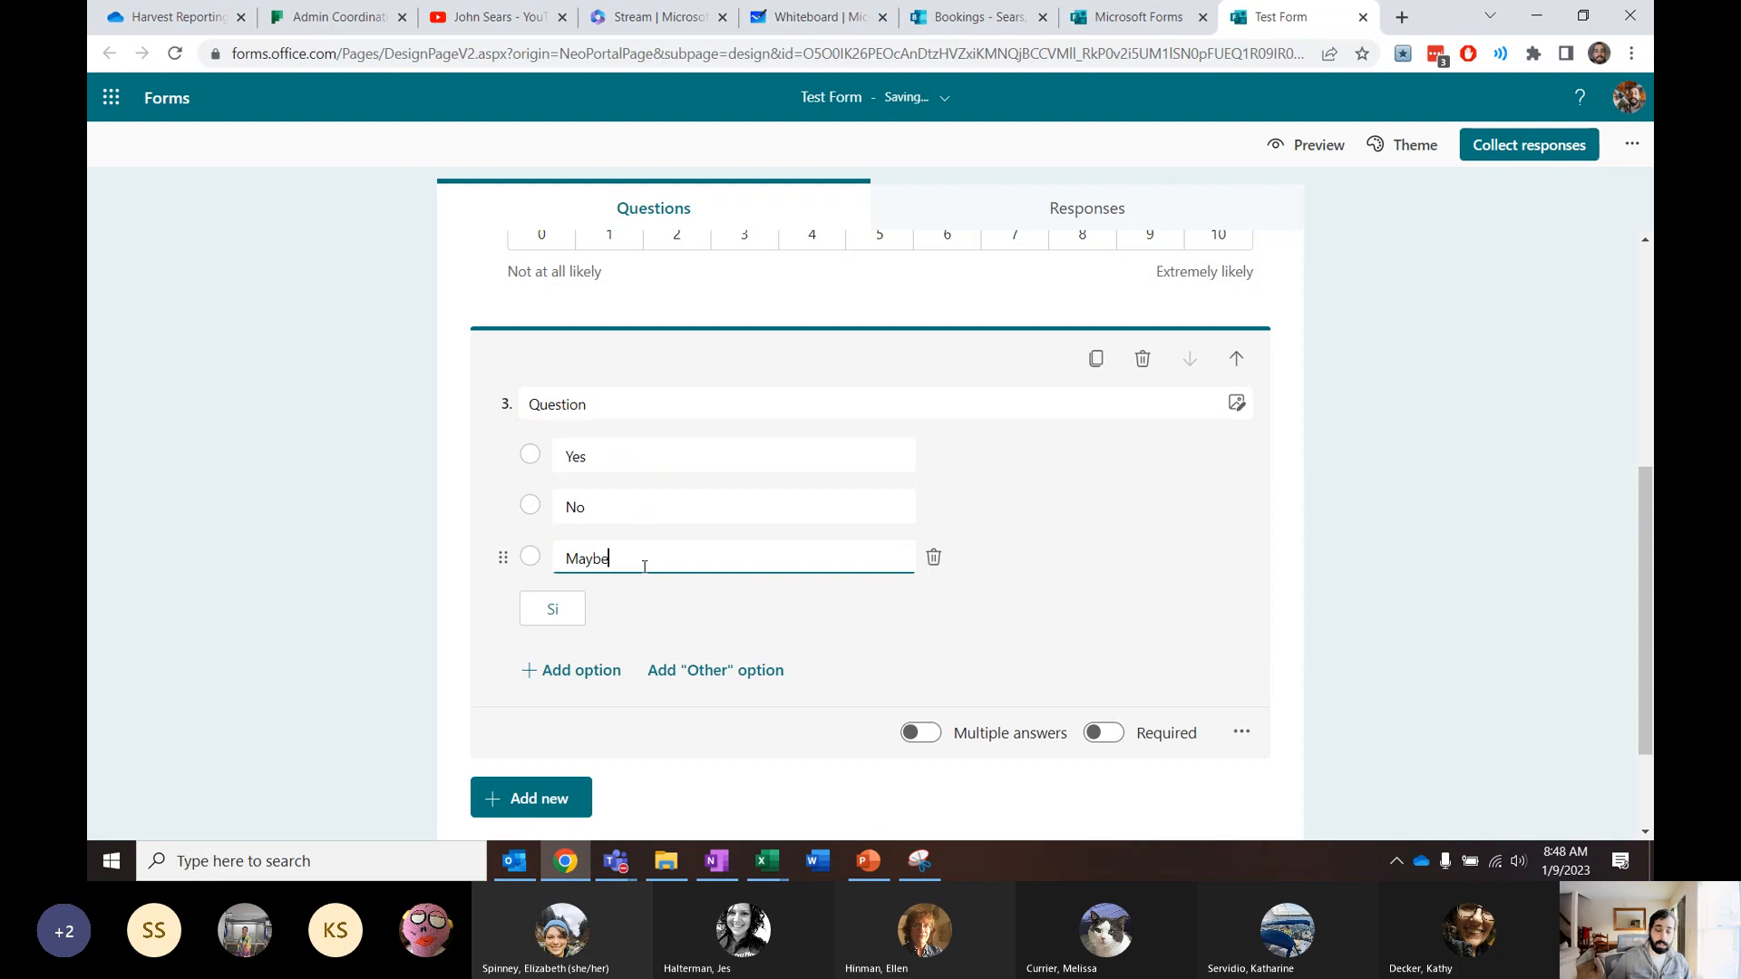
click(1150, 522)
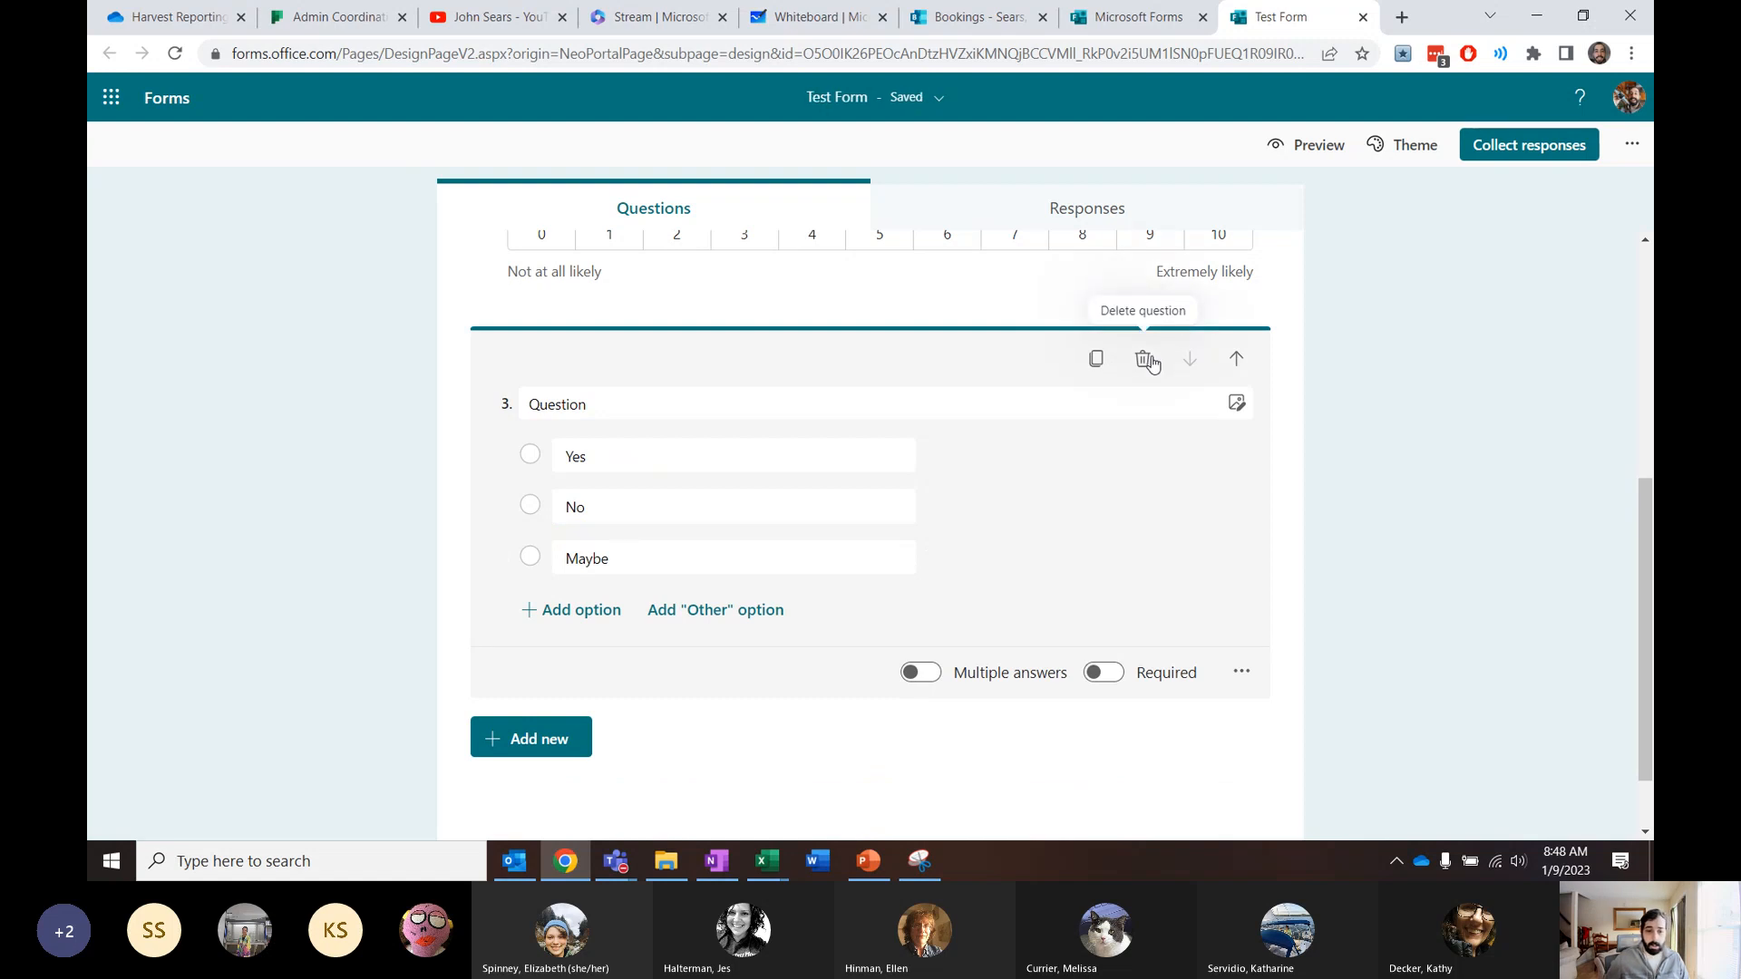
click(670, 610)
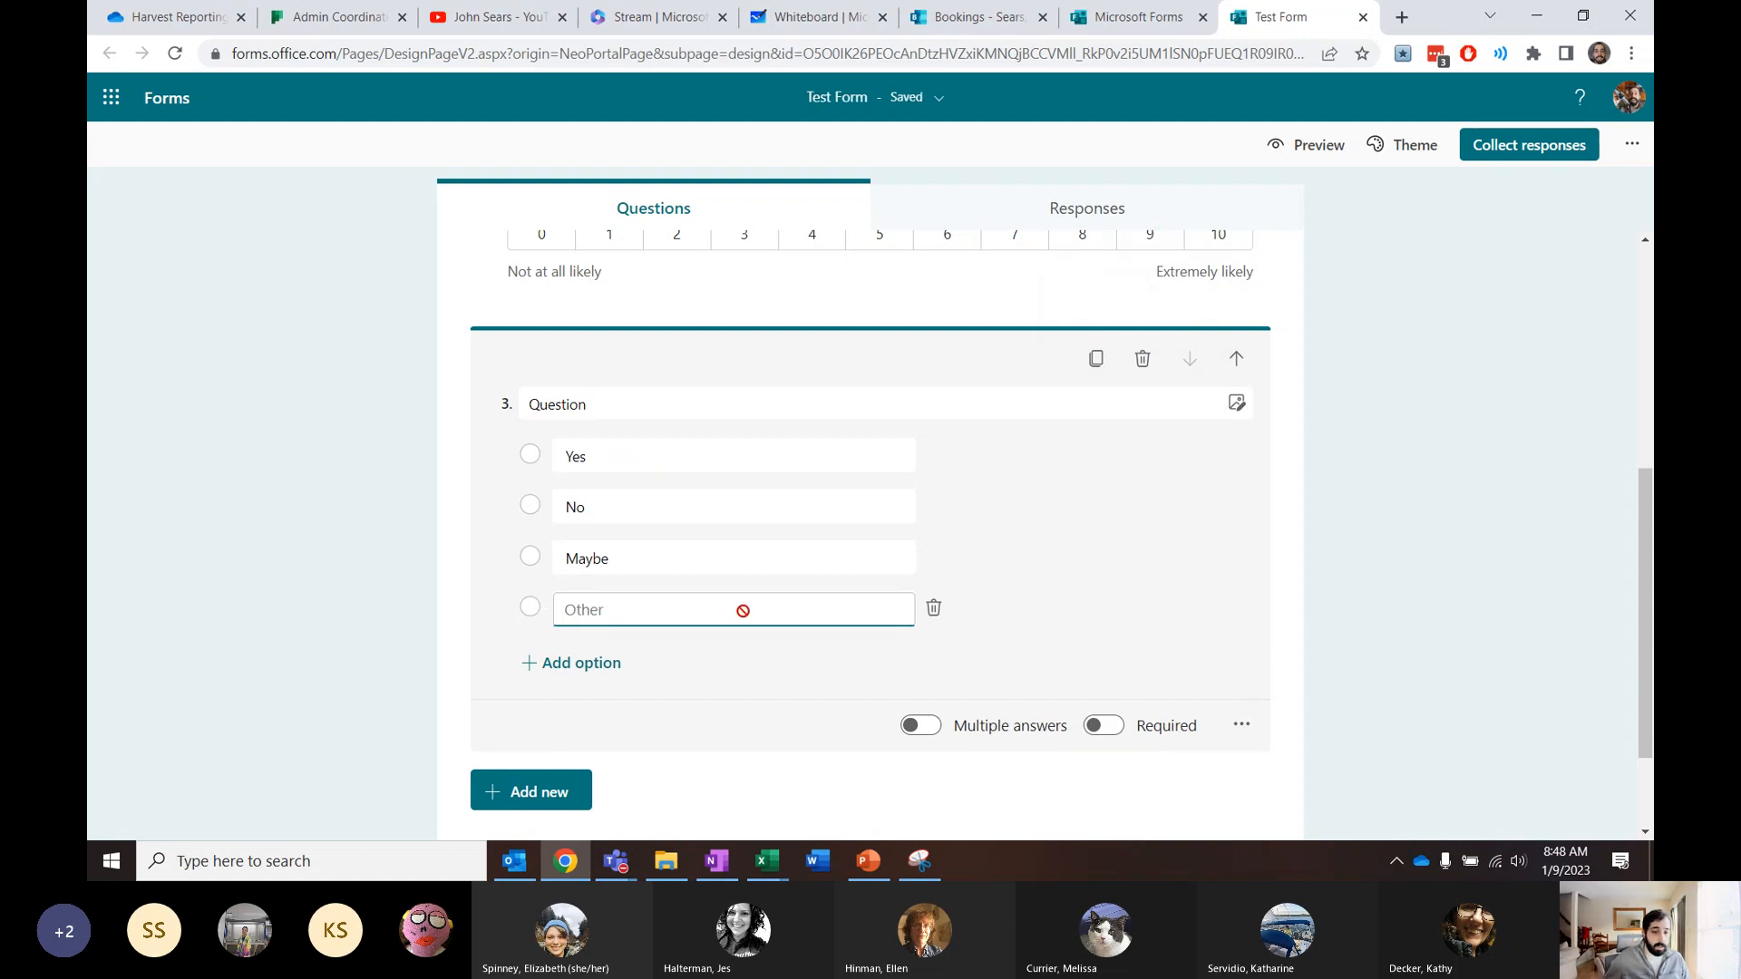
scroll(742, 610, down, 1)
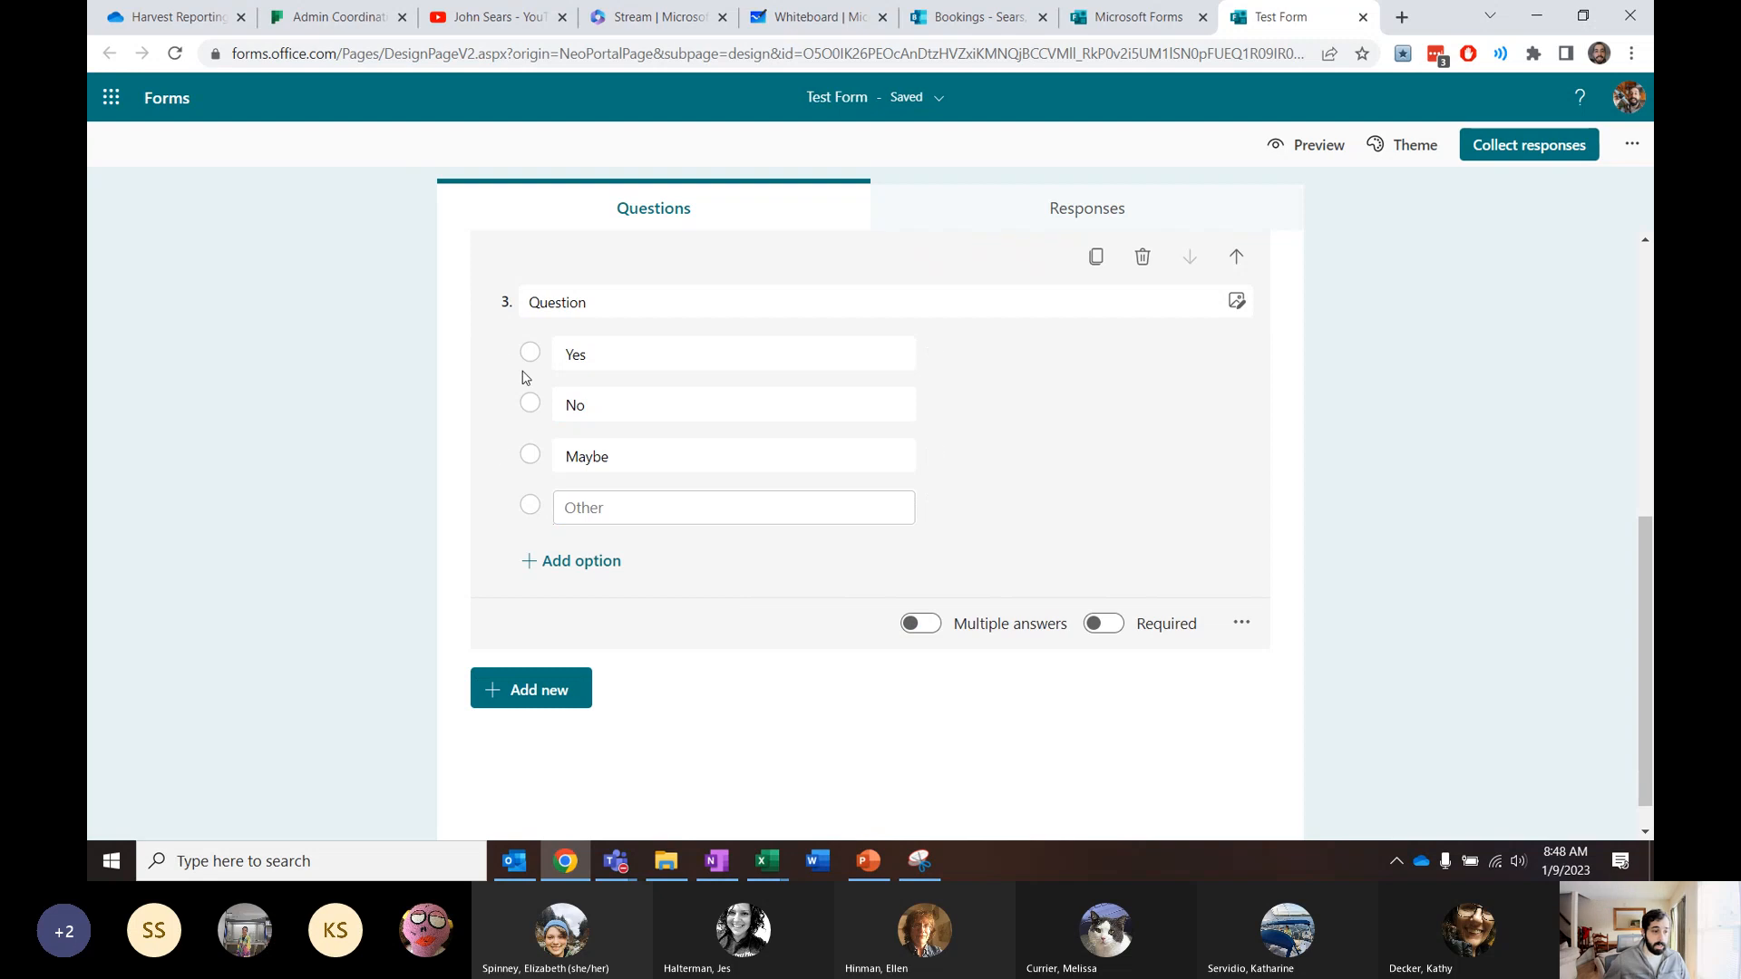
Try the Multiple answers and Required settings on the choice question, switching each on and back off
click(920, 626)
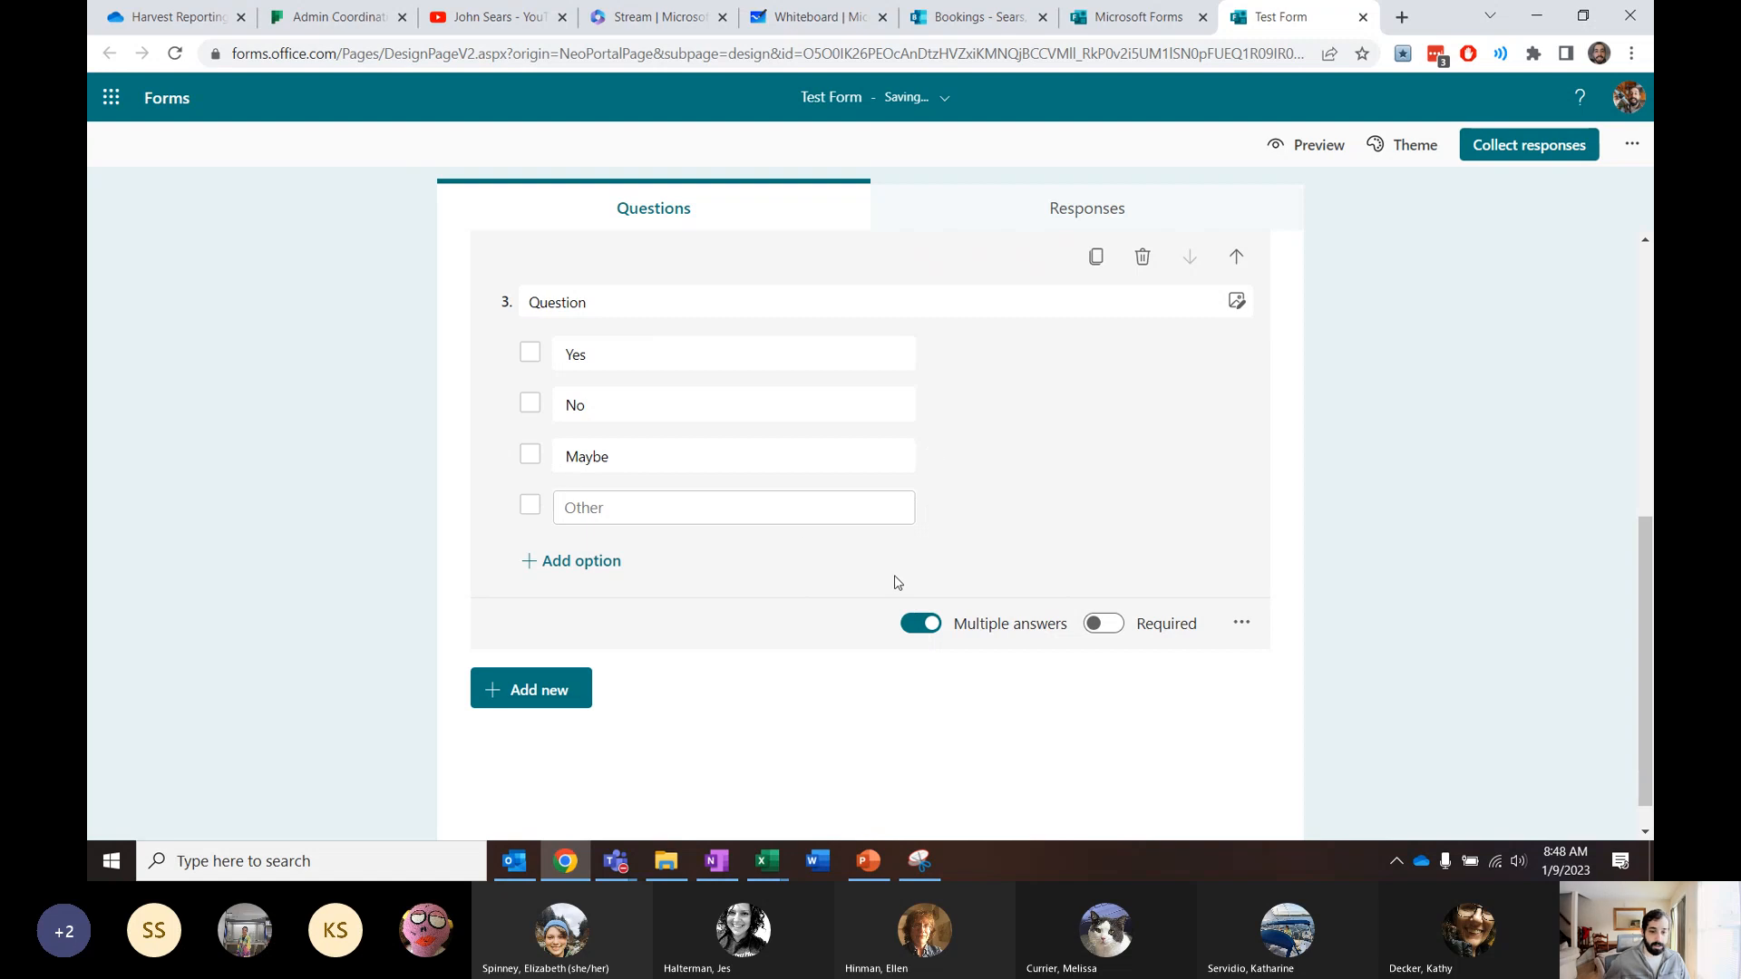
click(909, 626)
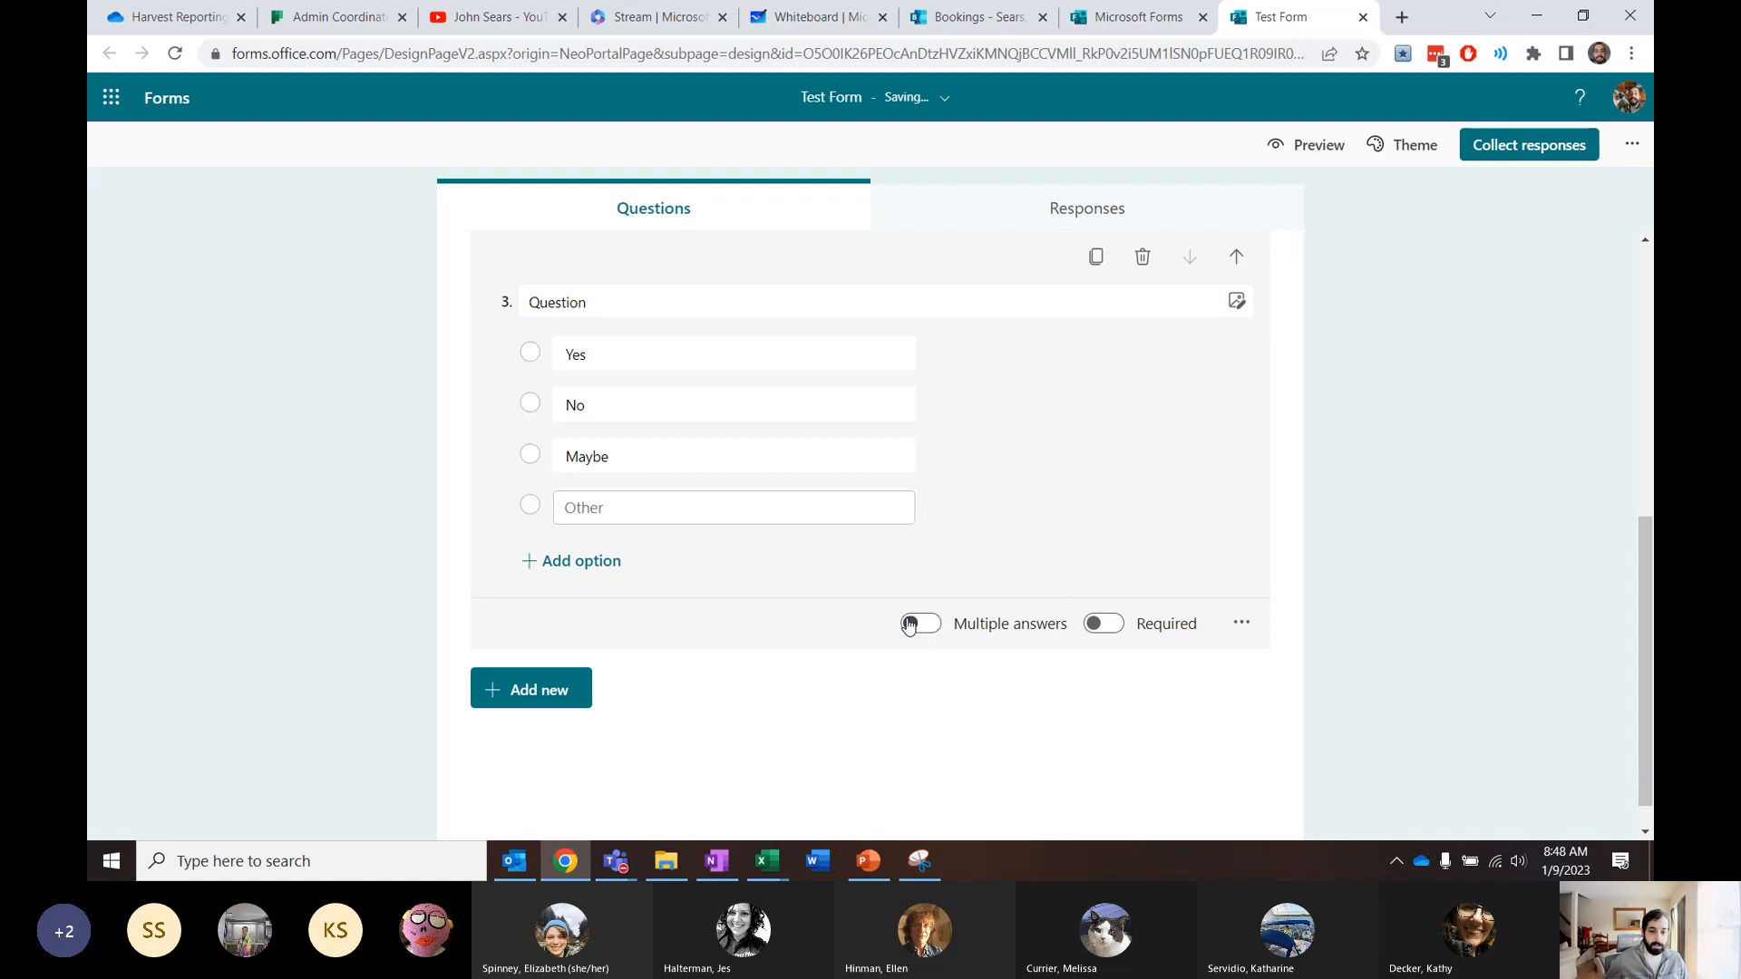
click(1097, 628)
click(1099, 625)
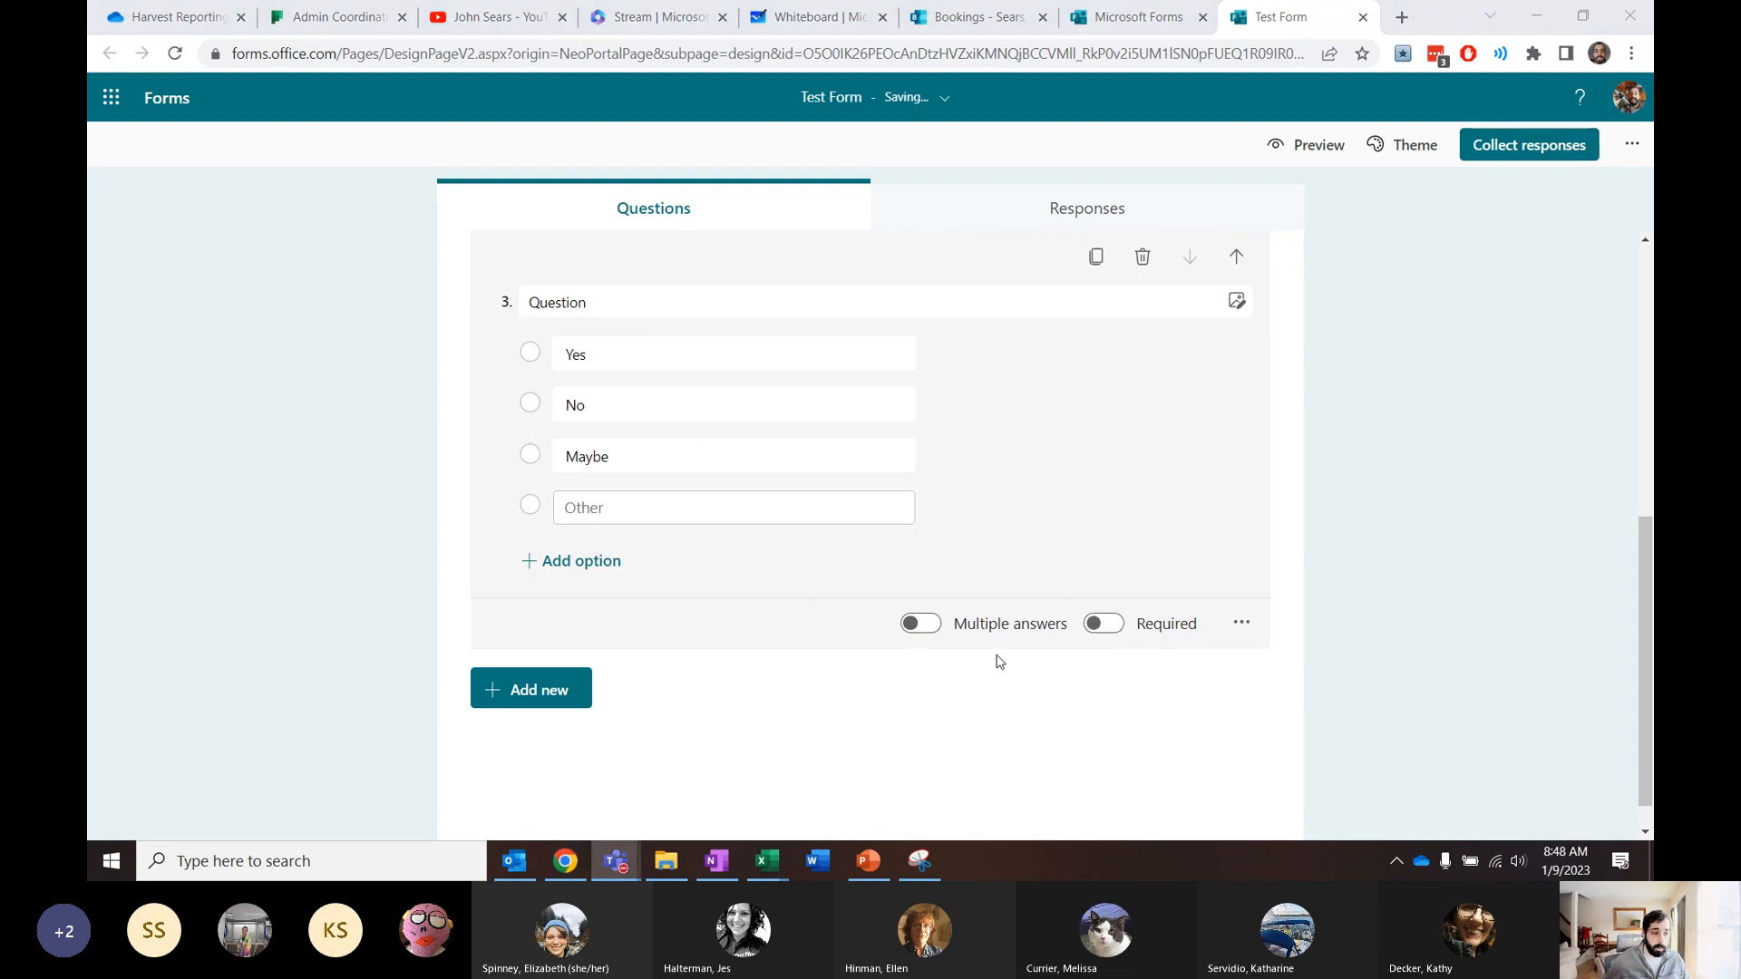
Add the subtitle "Choose the most relevant" to the choice question
click(1241, 625)
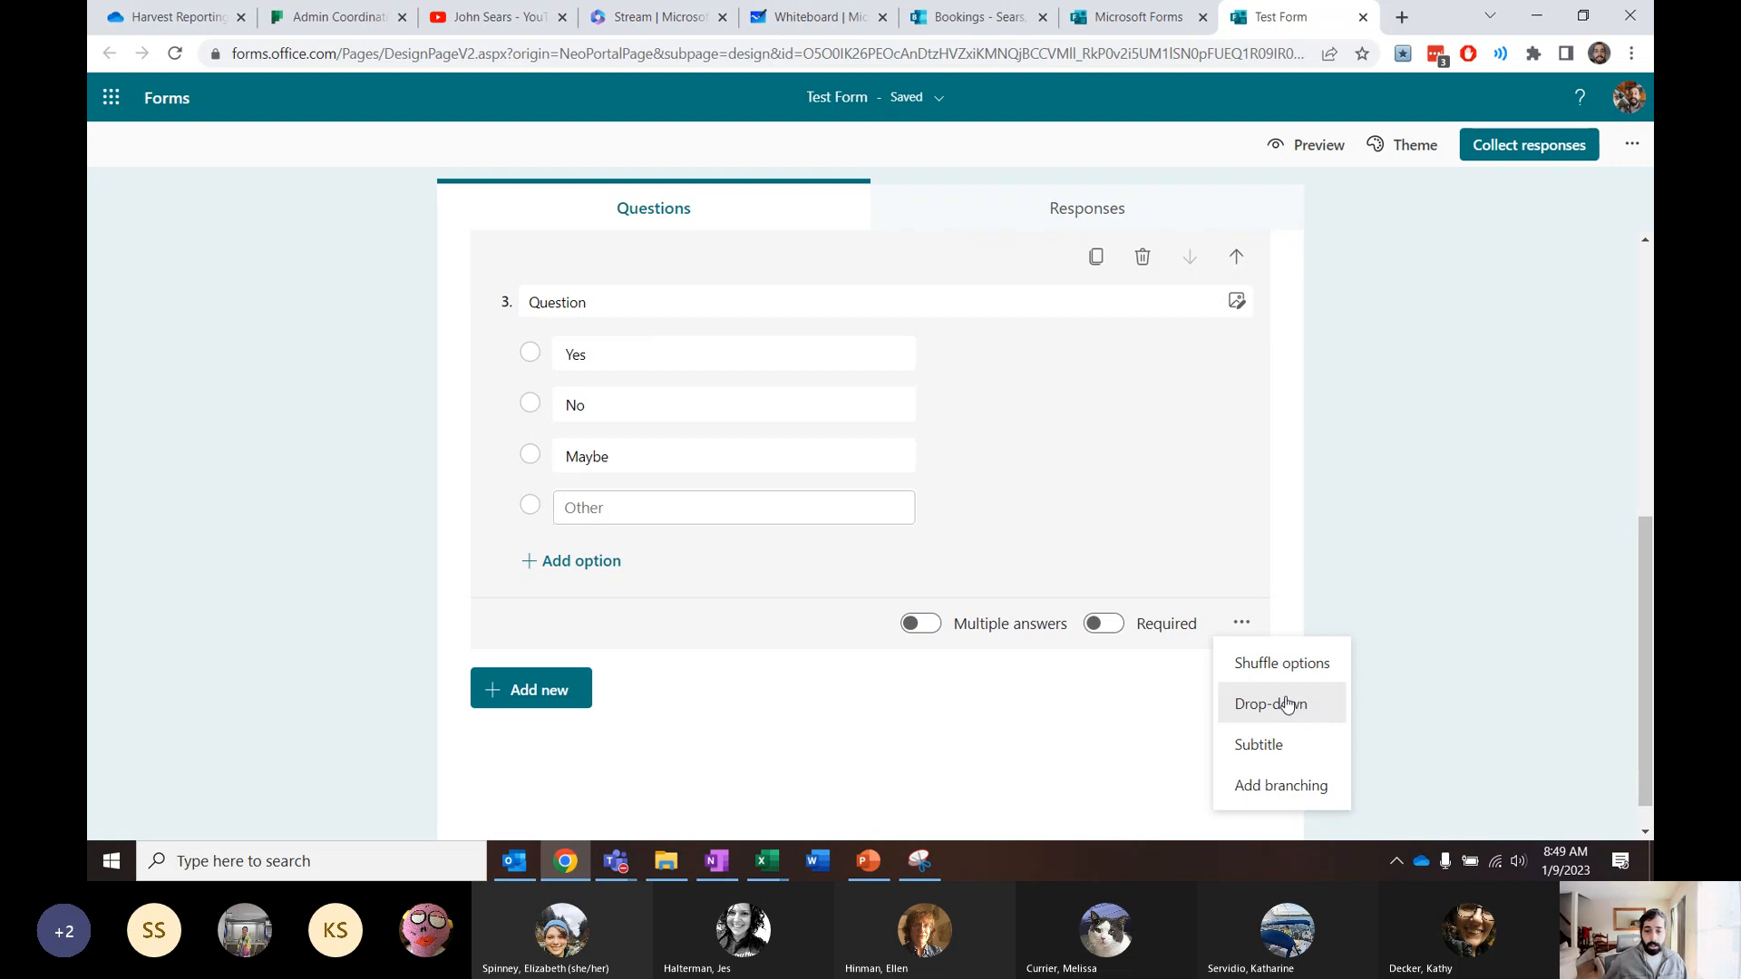
click(1298, 752)
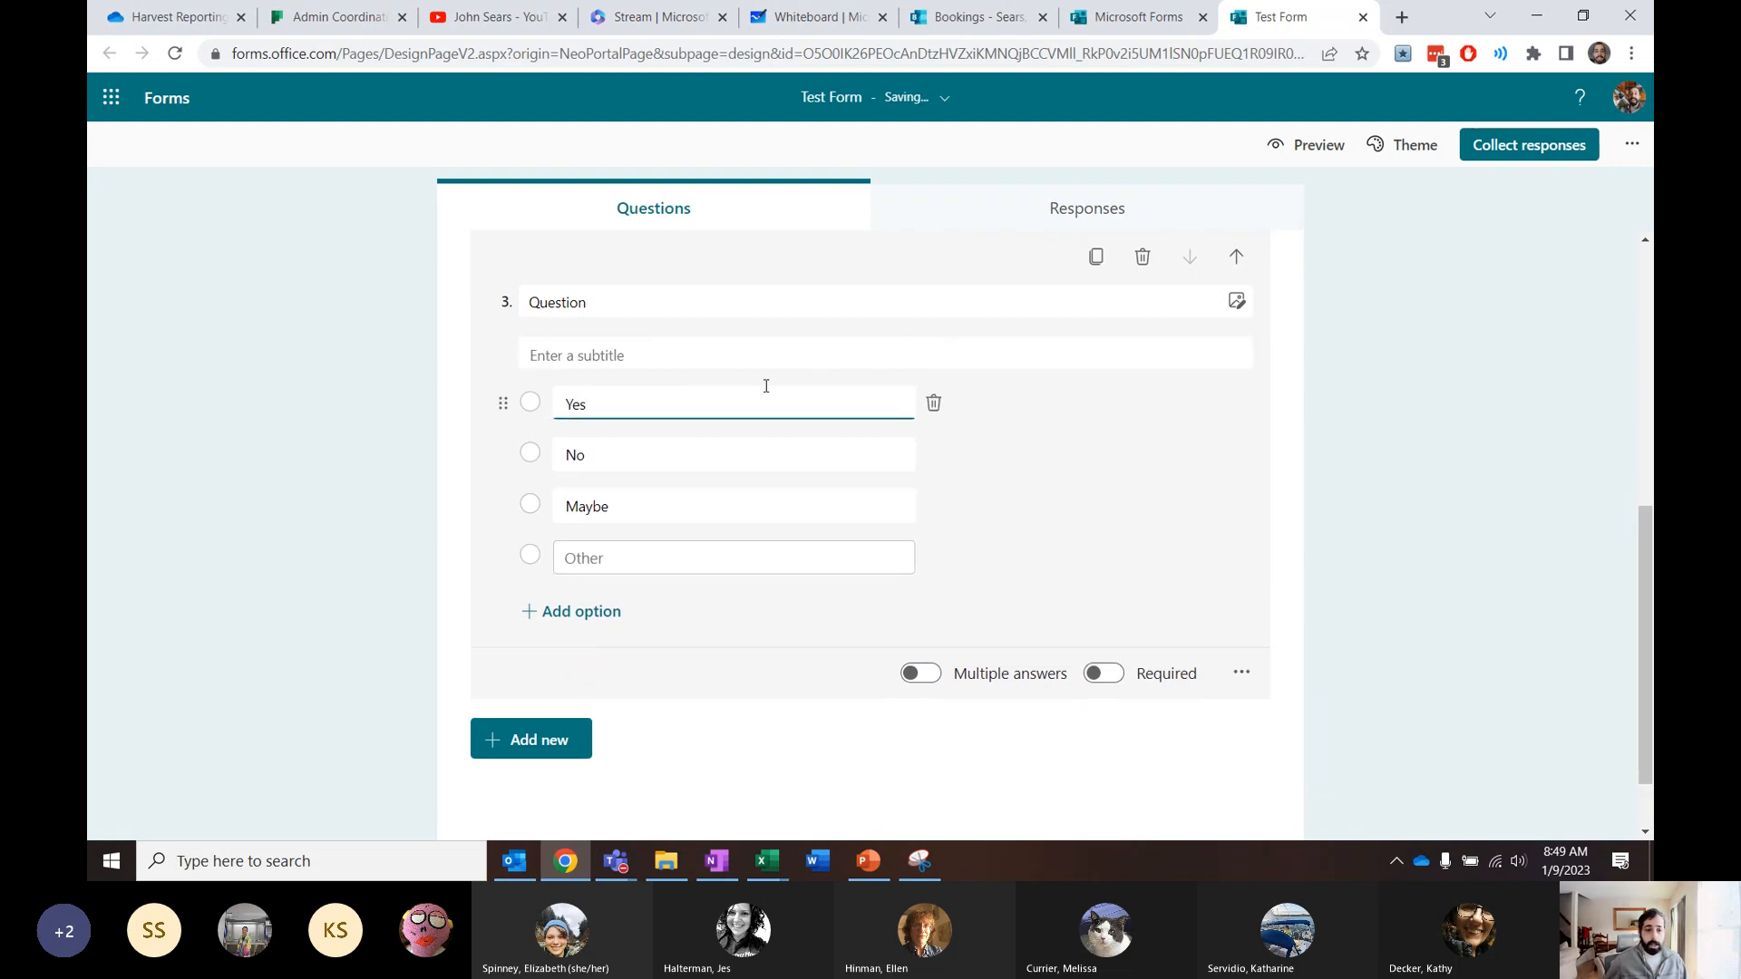
click(760, 343)
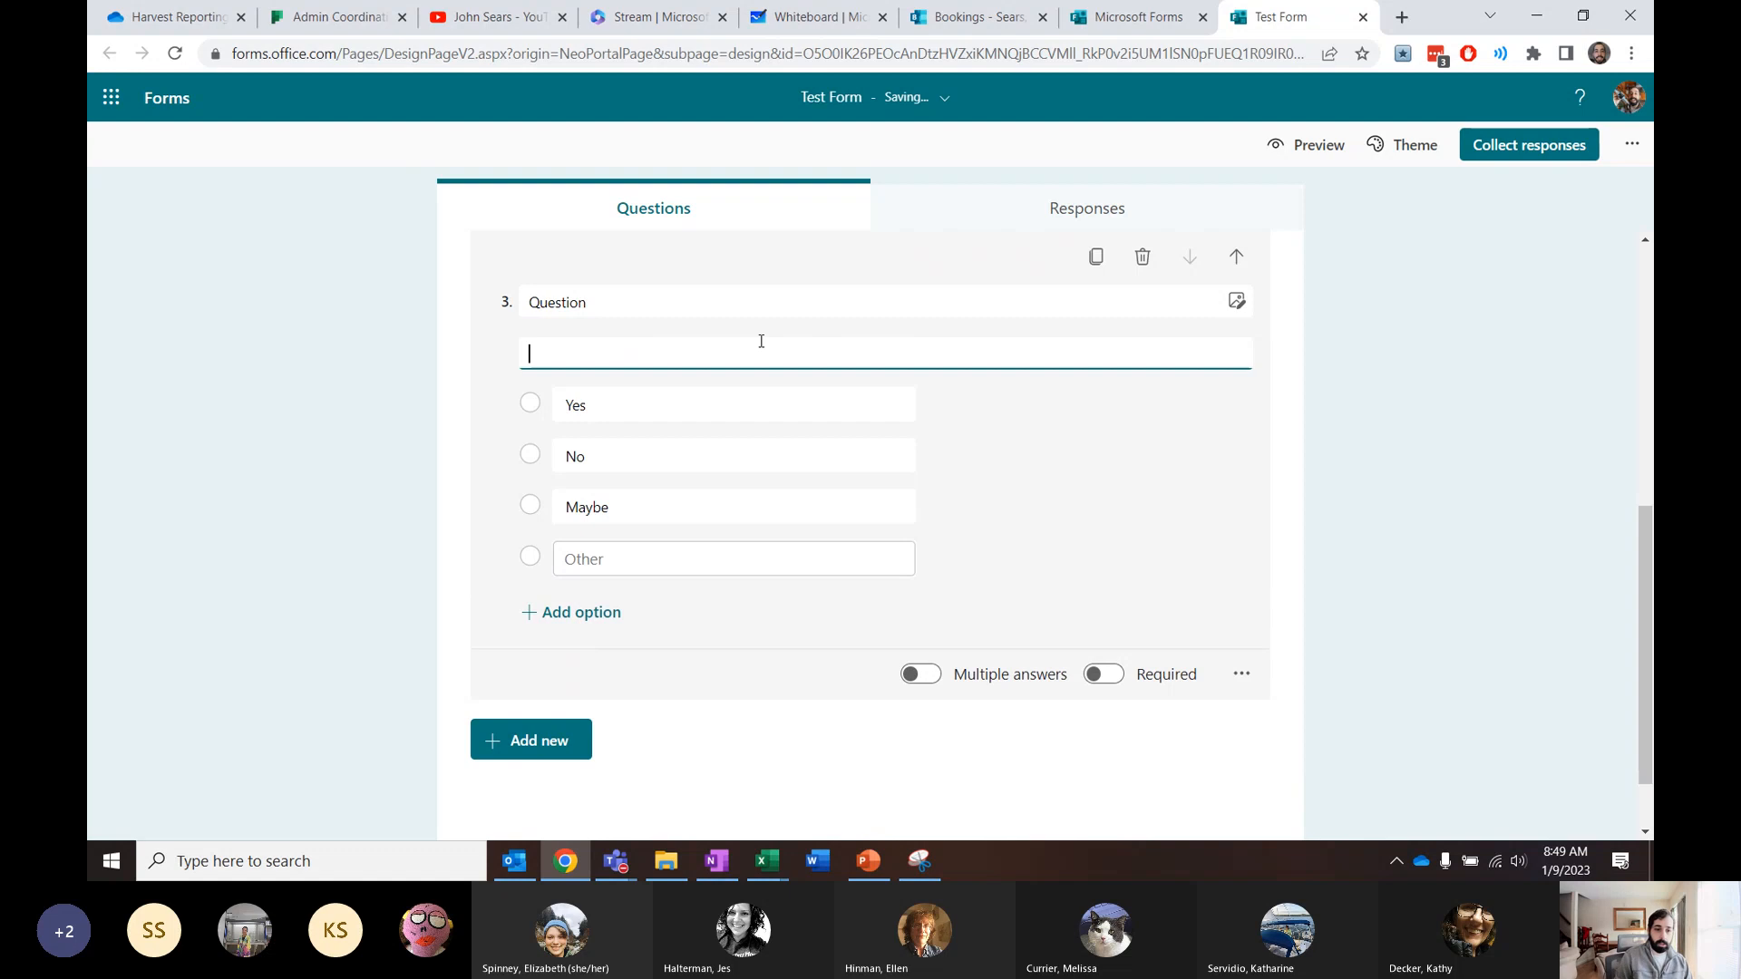
text(Choose the m)
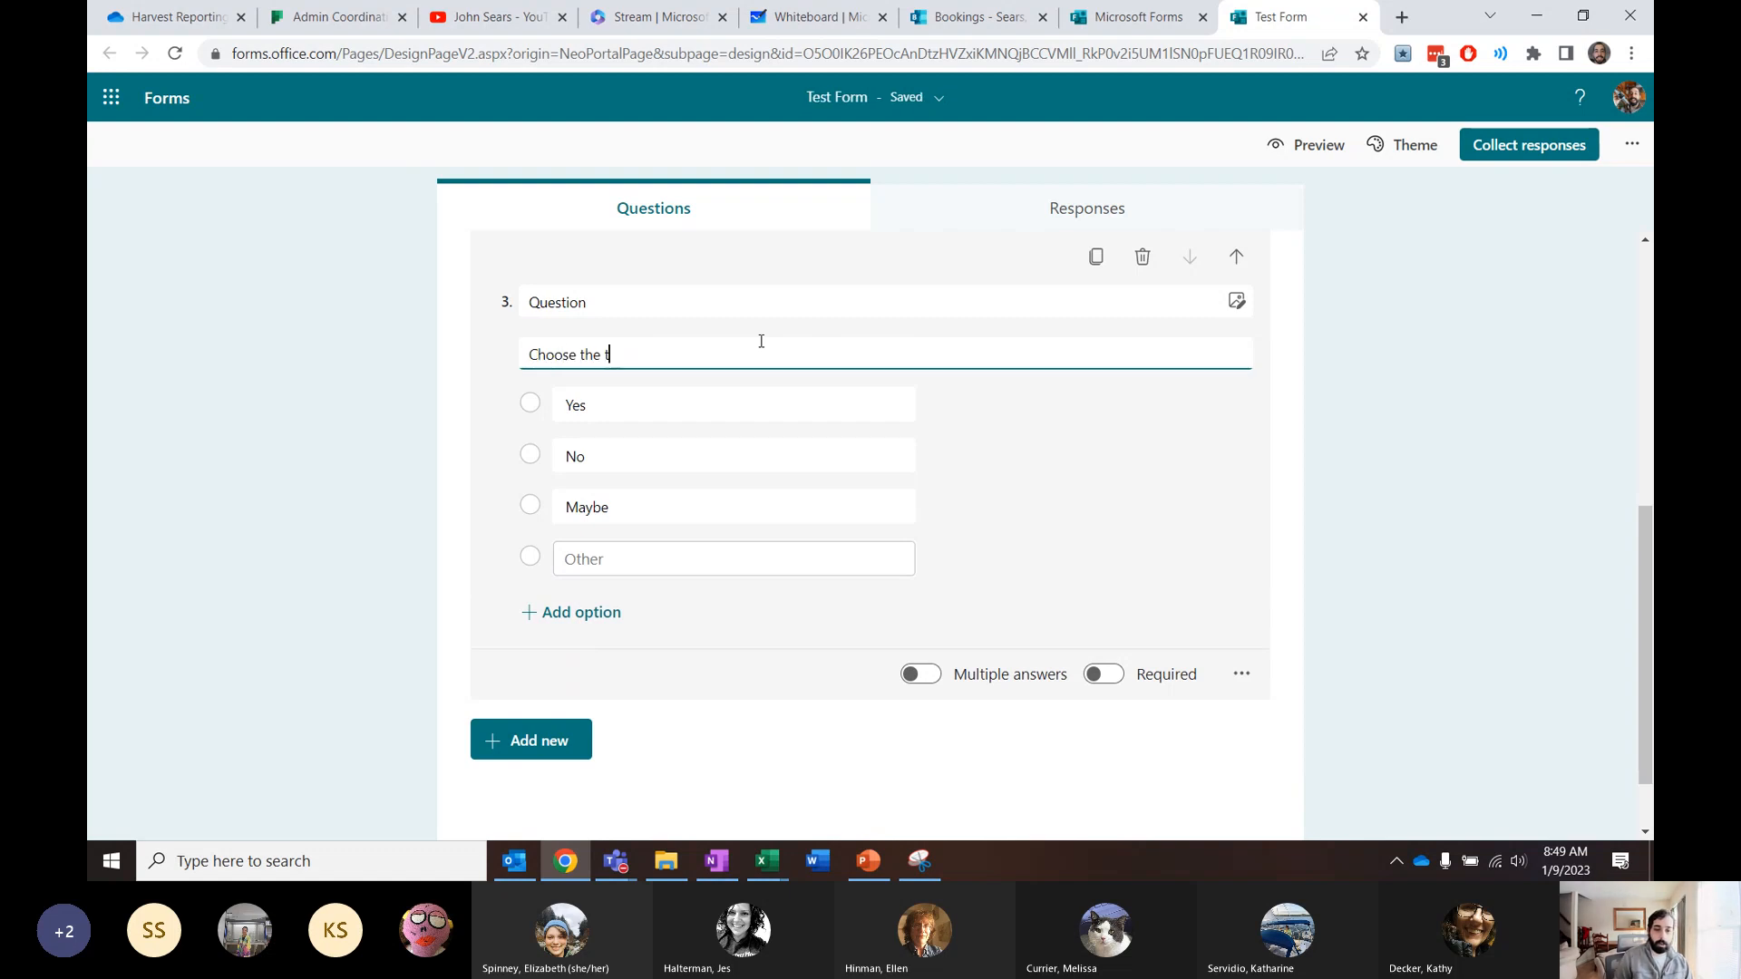
text(ost relevant)
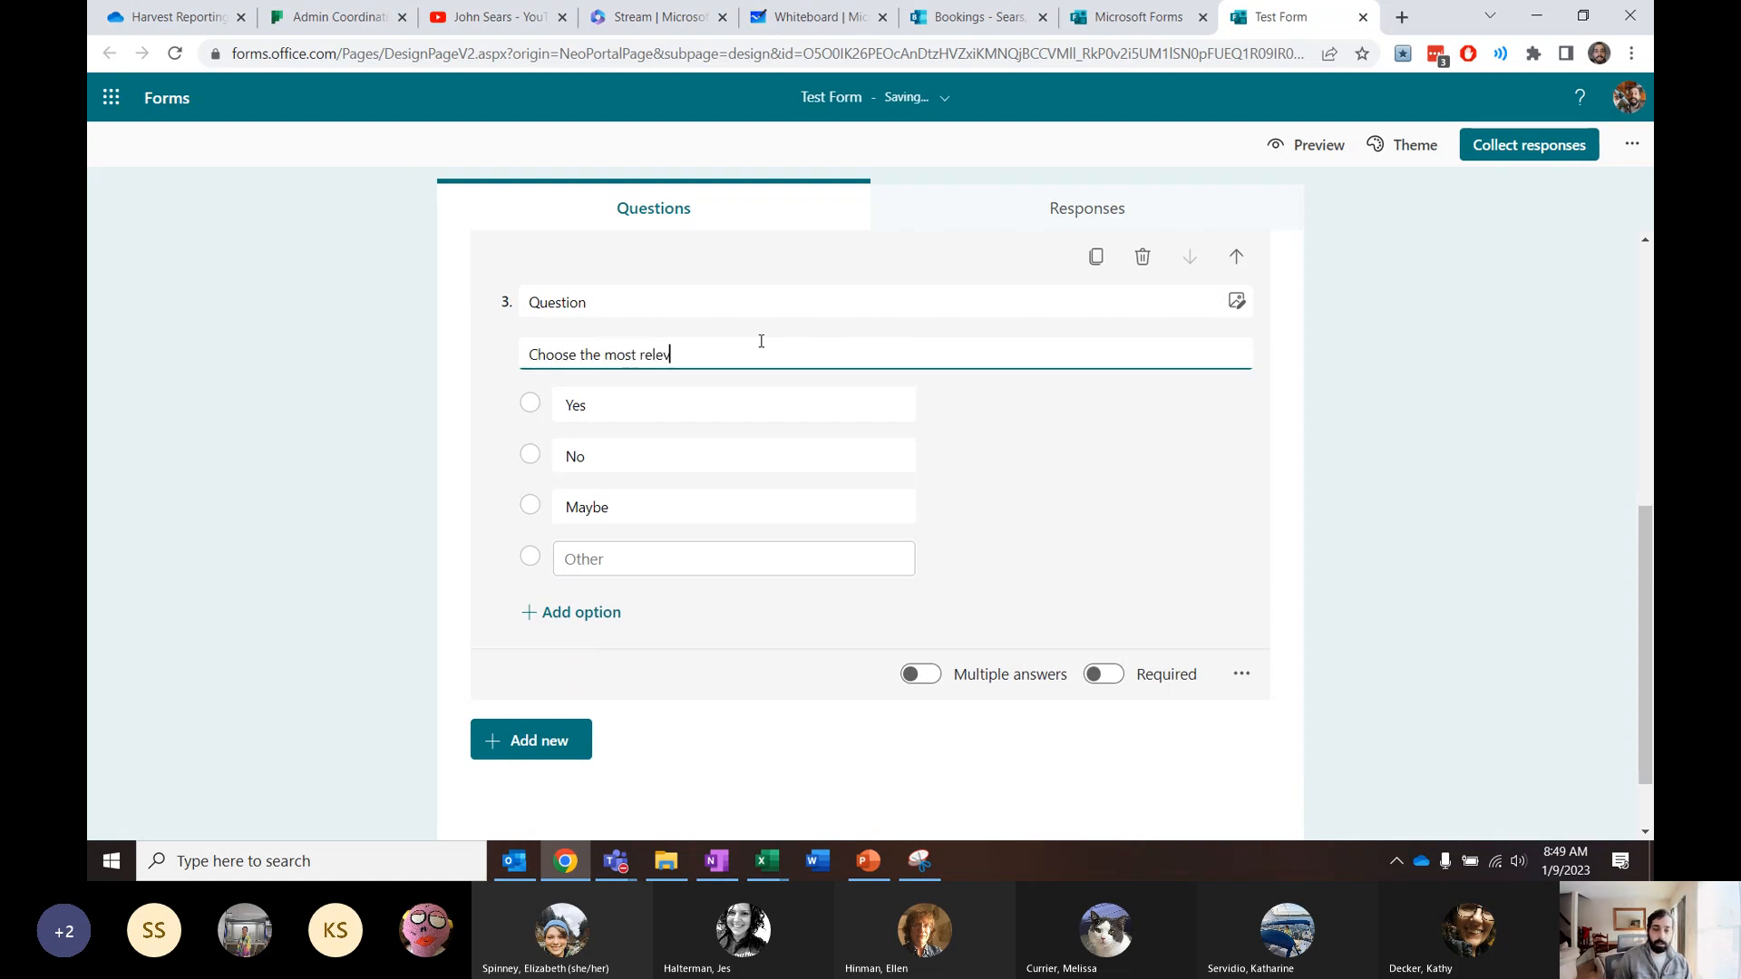
Set up branching so that question 1 goes to question 3, and return to the form editor
click(1249, 677)
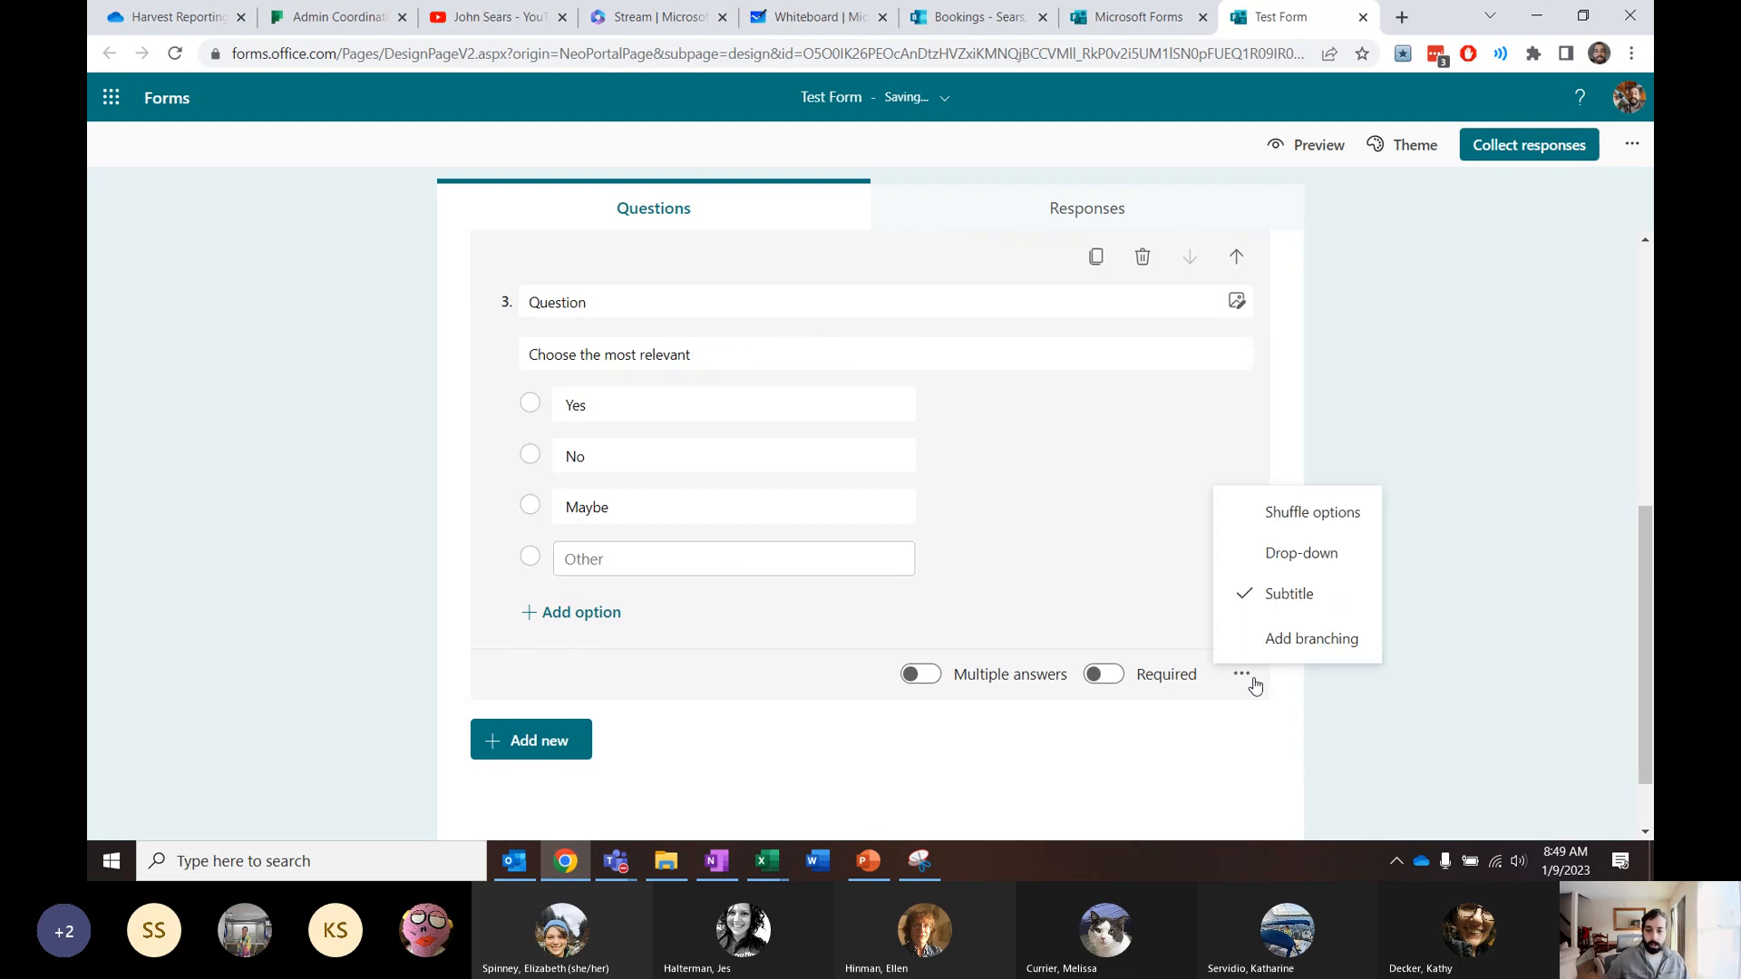
click(1303, 642)
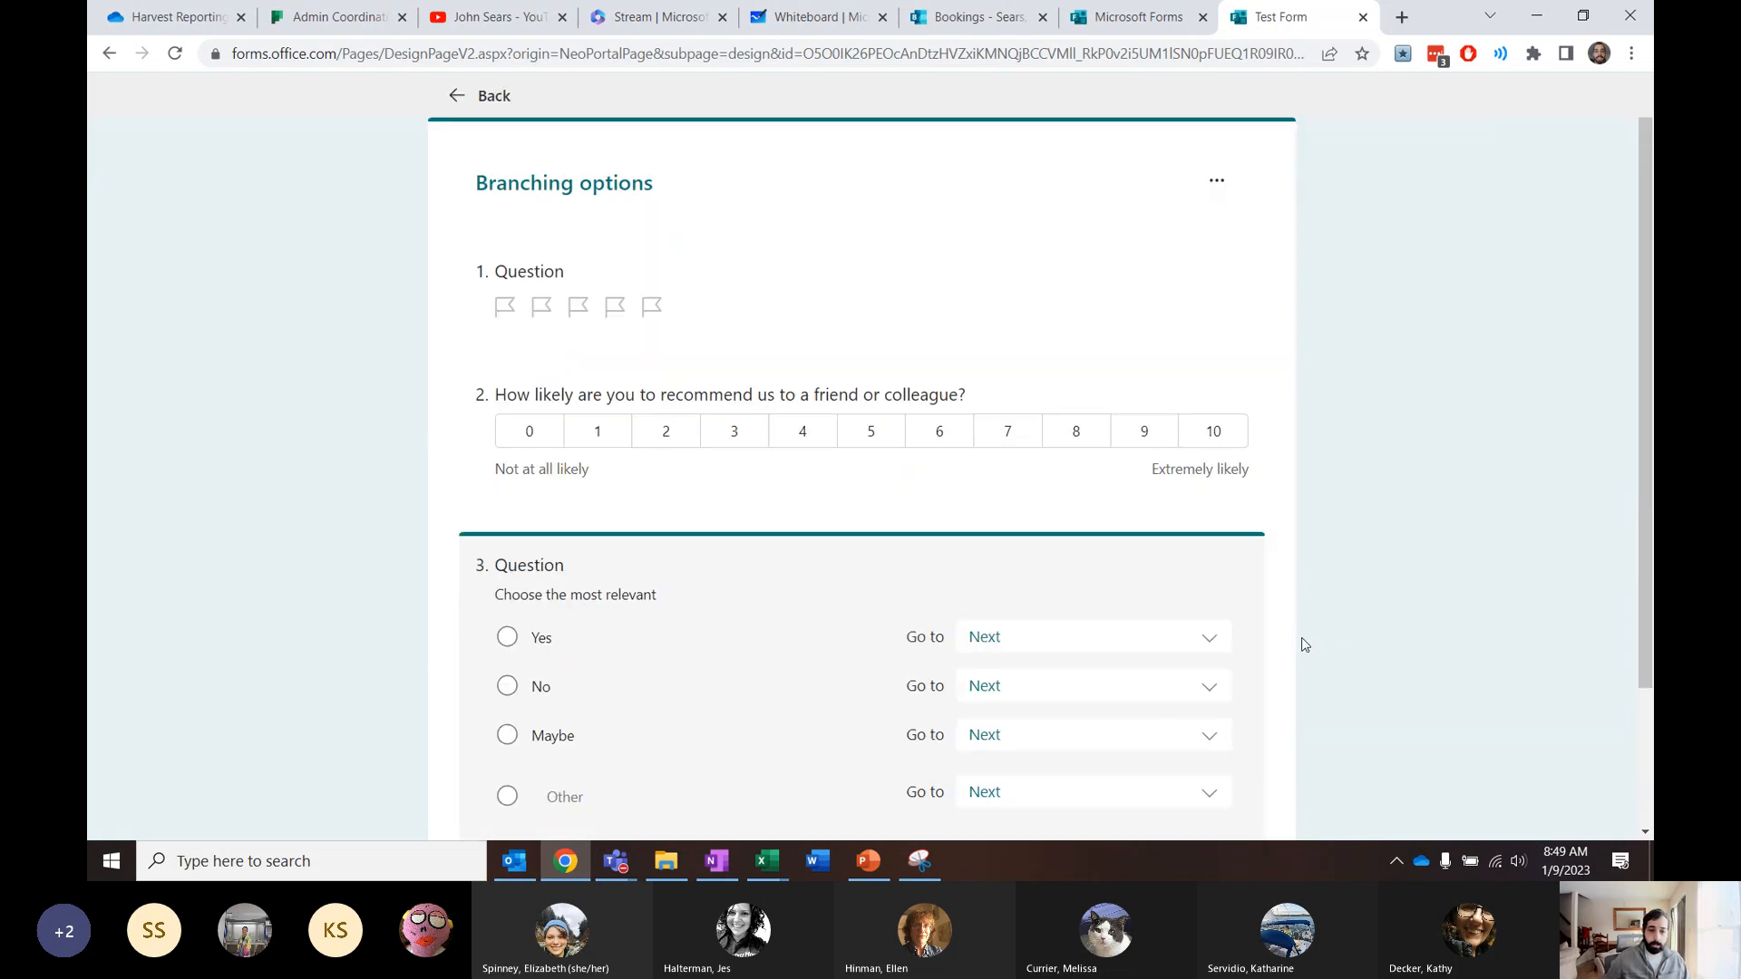
click(1049, 385)
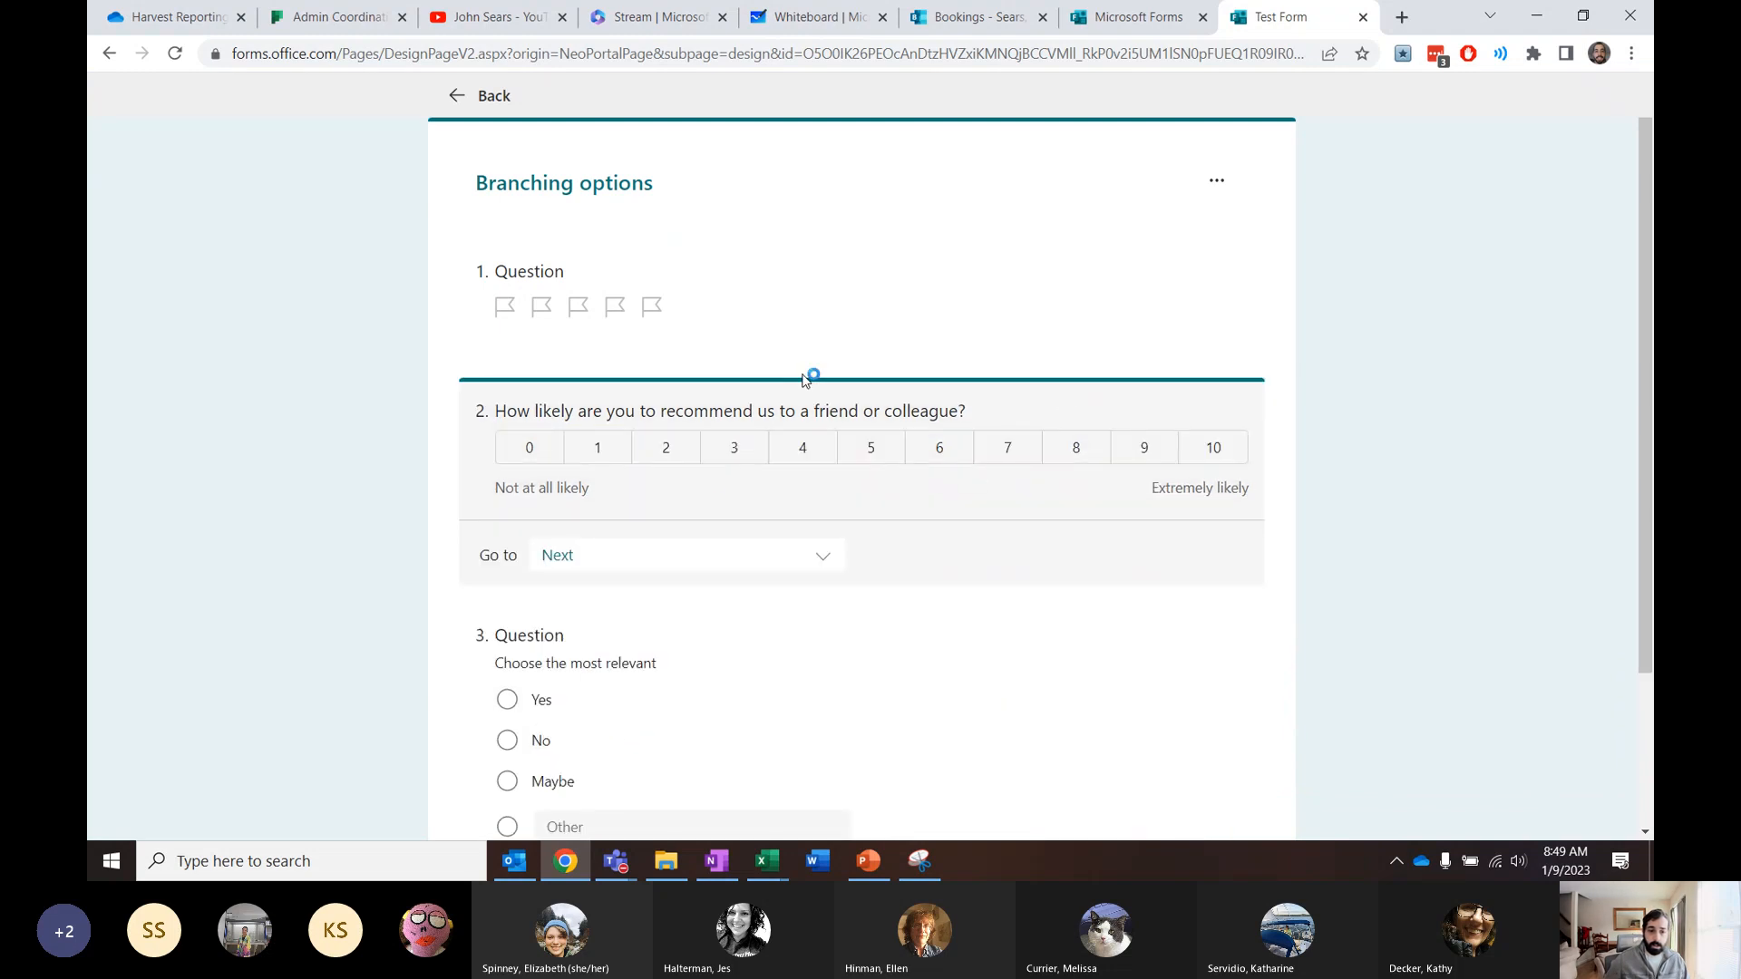
click(697, 322)
click(709, 414)
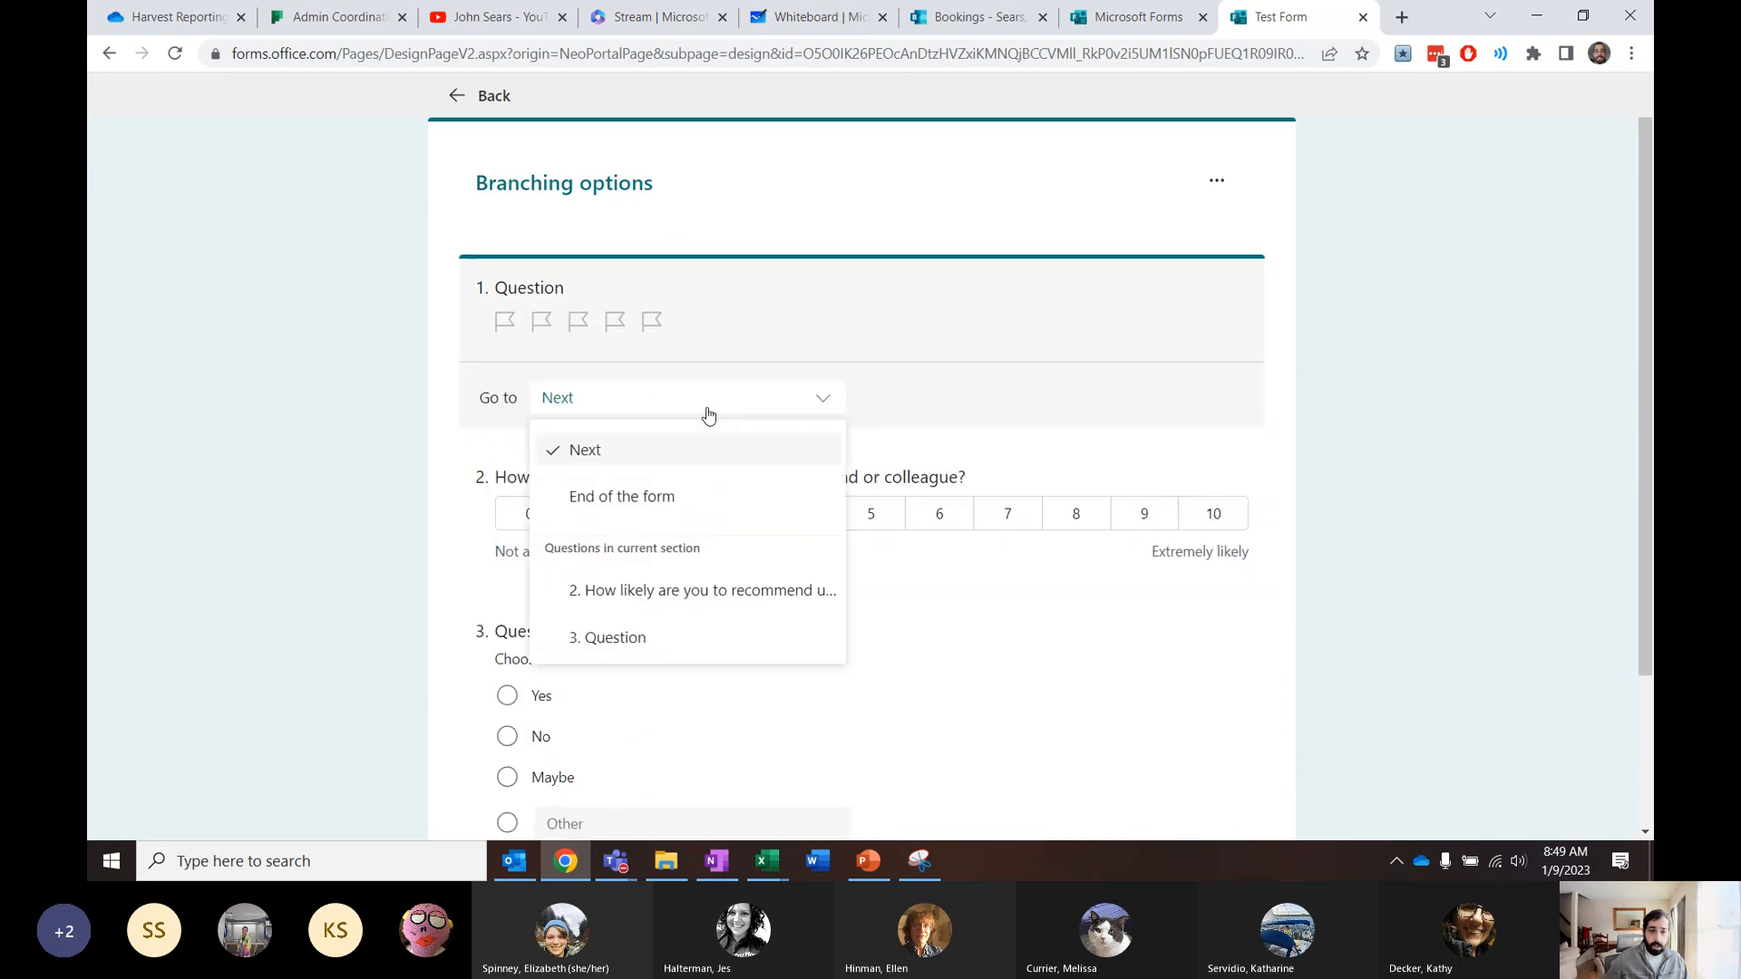
click(626, 640)
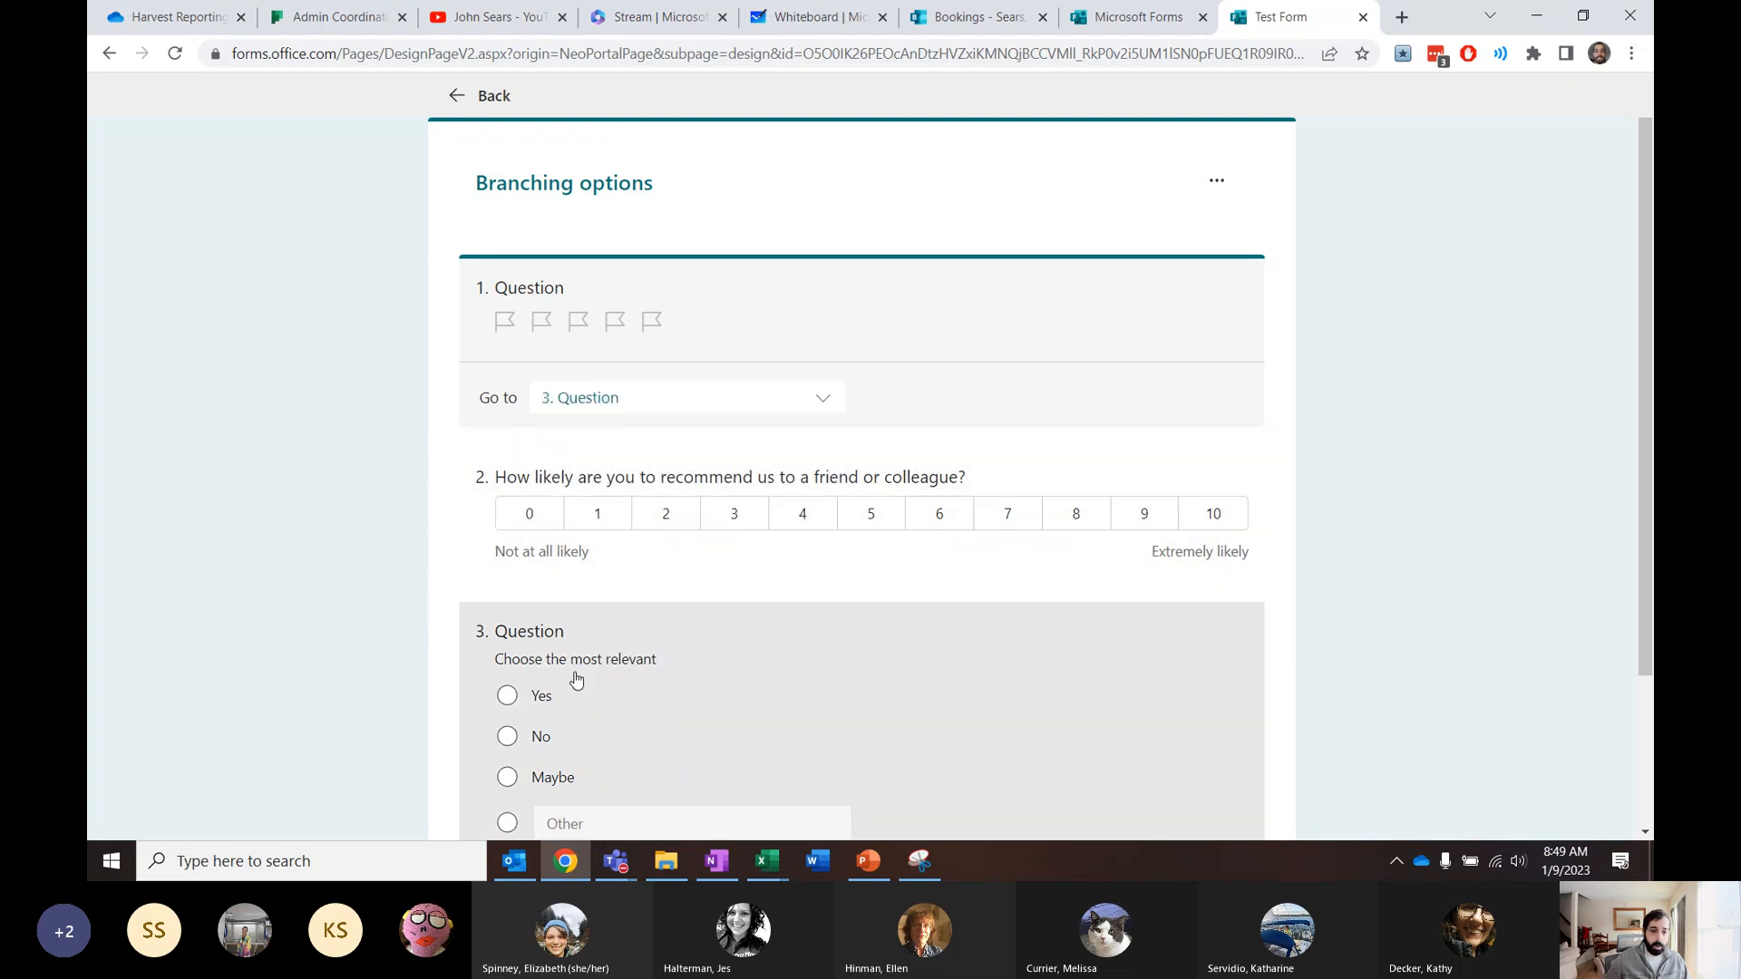
scroll(1390, 348, down, 2)
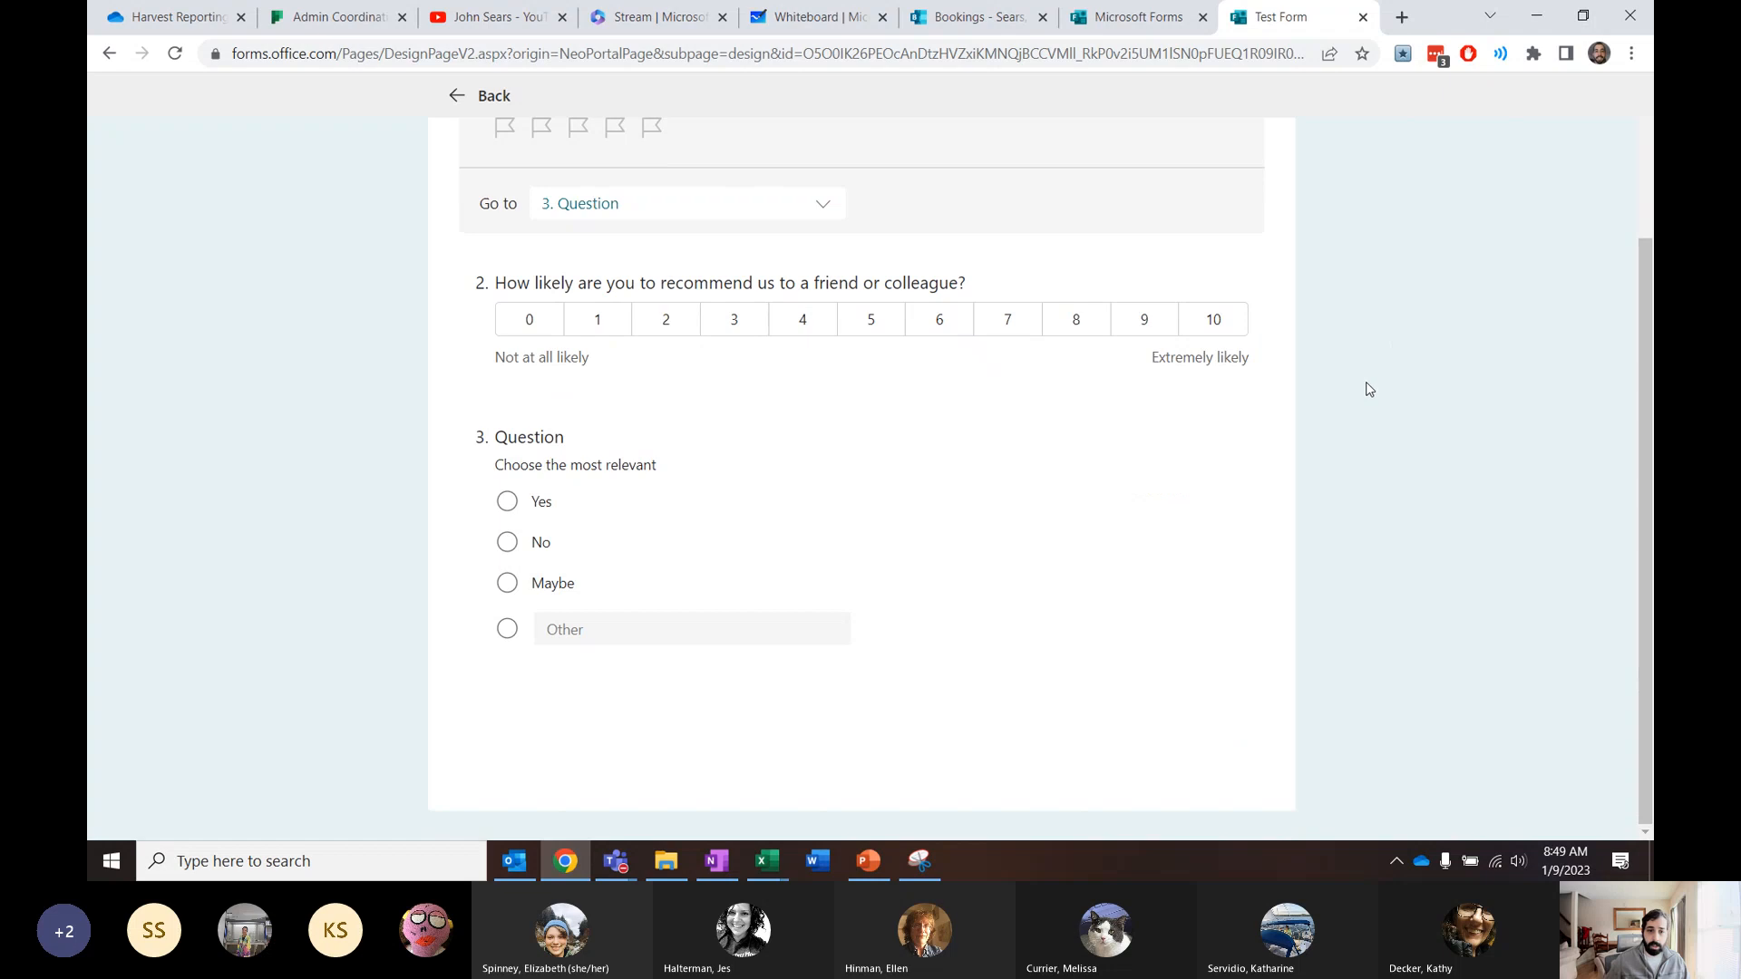
scroll(1369, 389, up, 2)
click(463, 95)
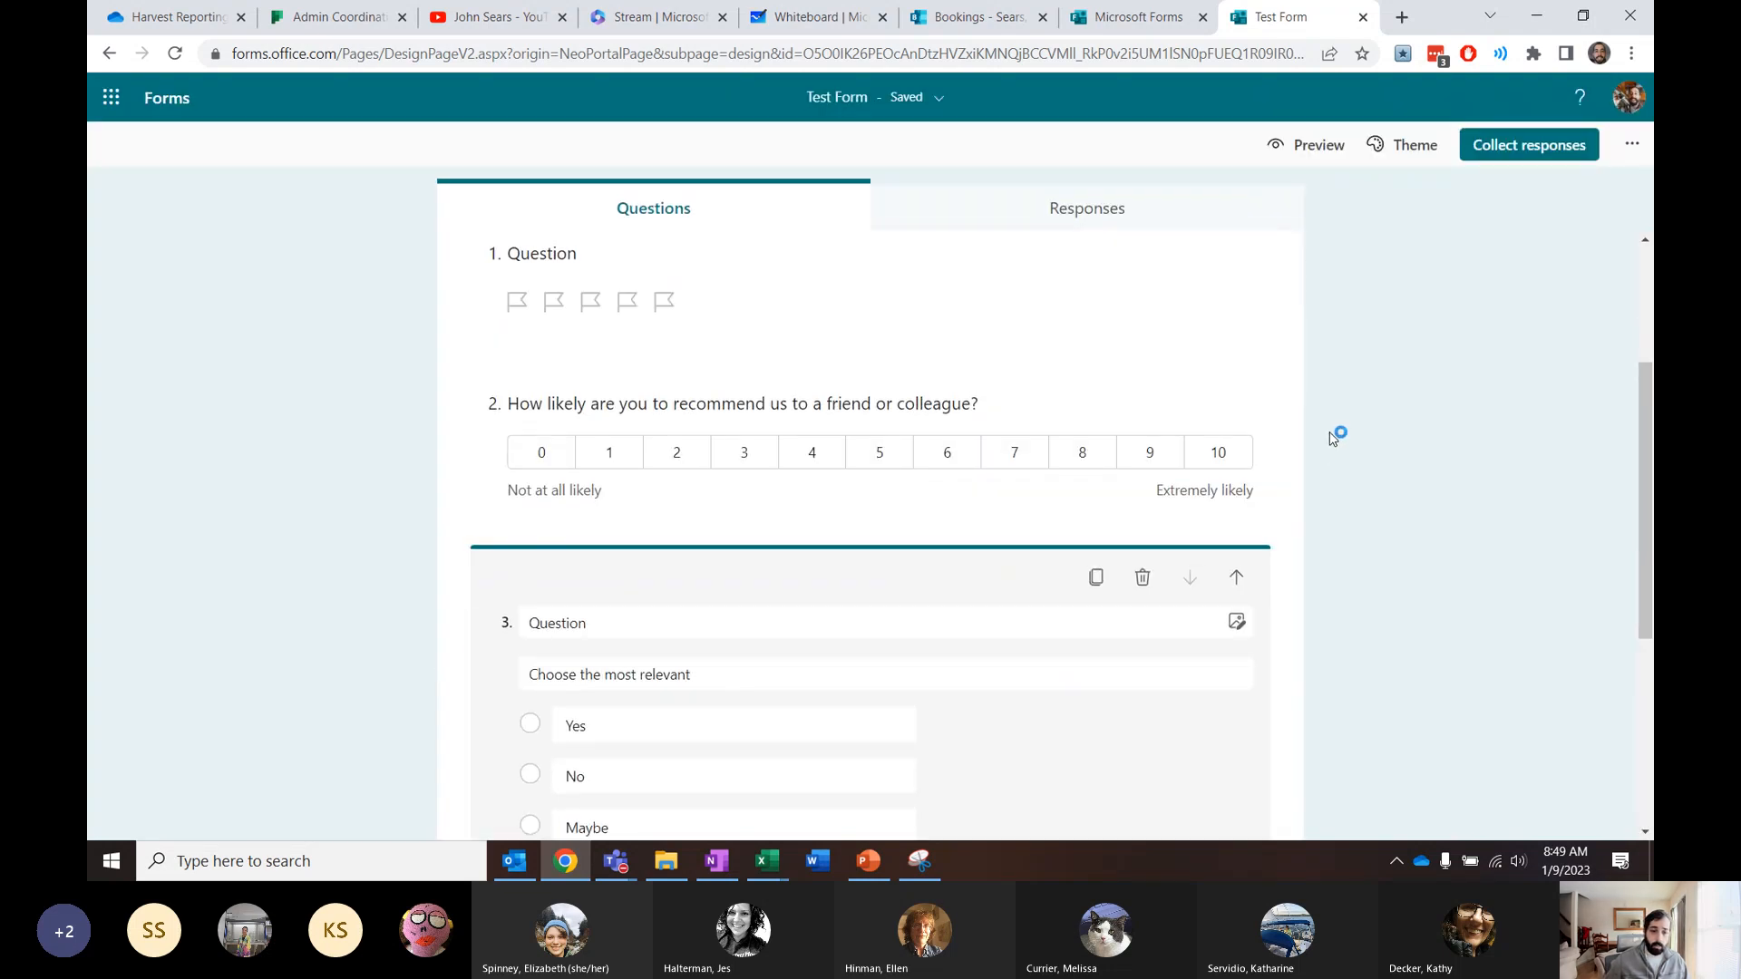
Preview the form and test the branching by rating question 1 with three and five flags and answering No to the choice question
scroll(1331, 439, down, 5)
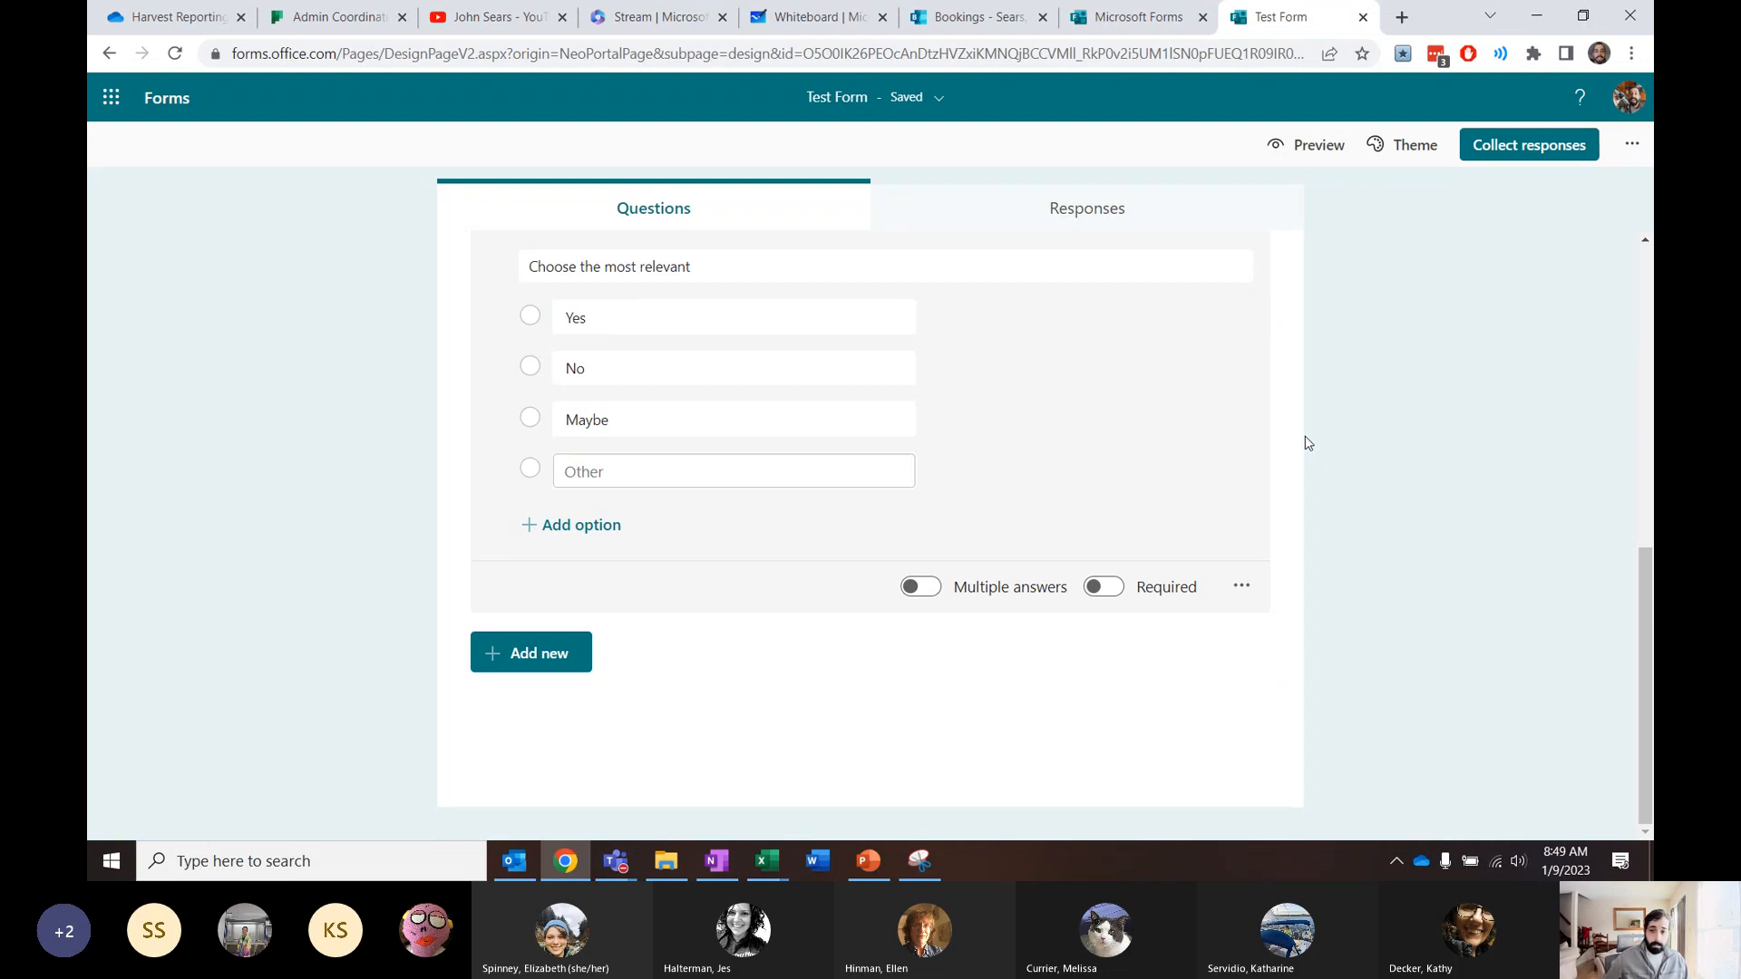
click(1285, 150)
scroll(920, 468, down, 3)
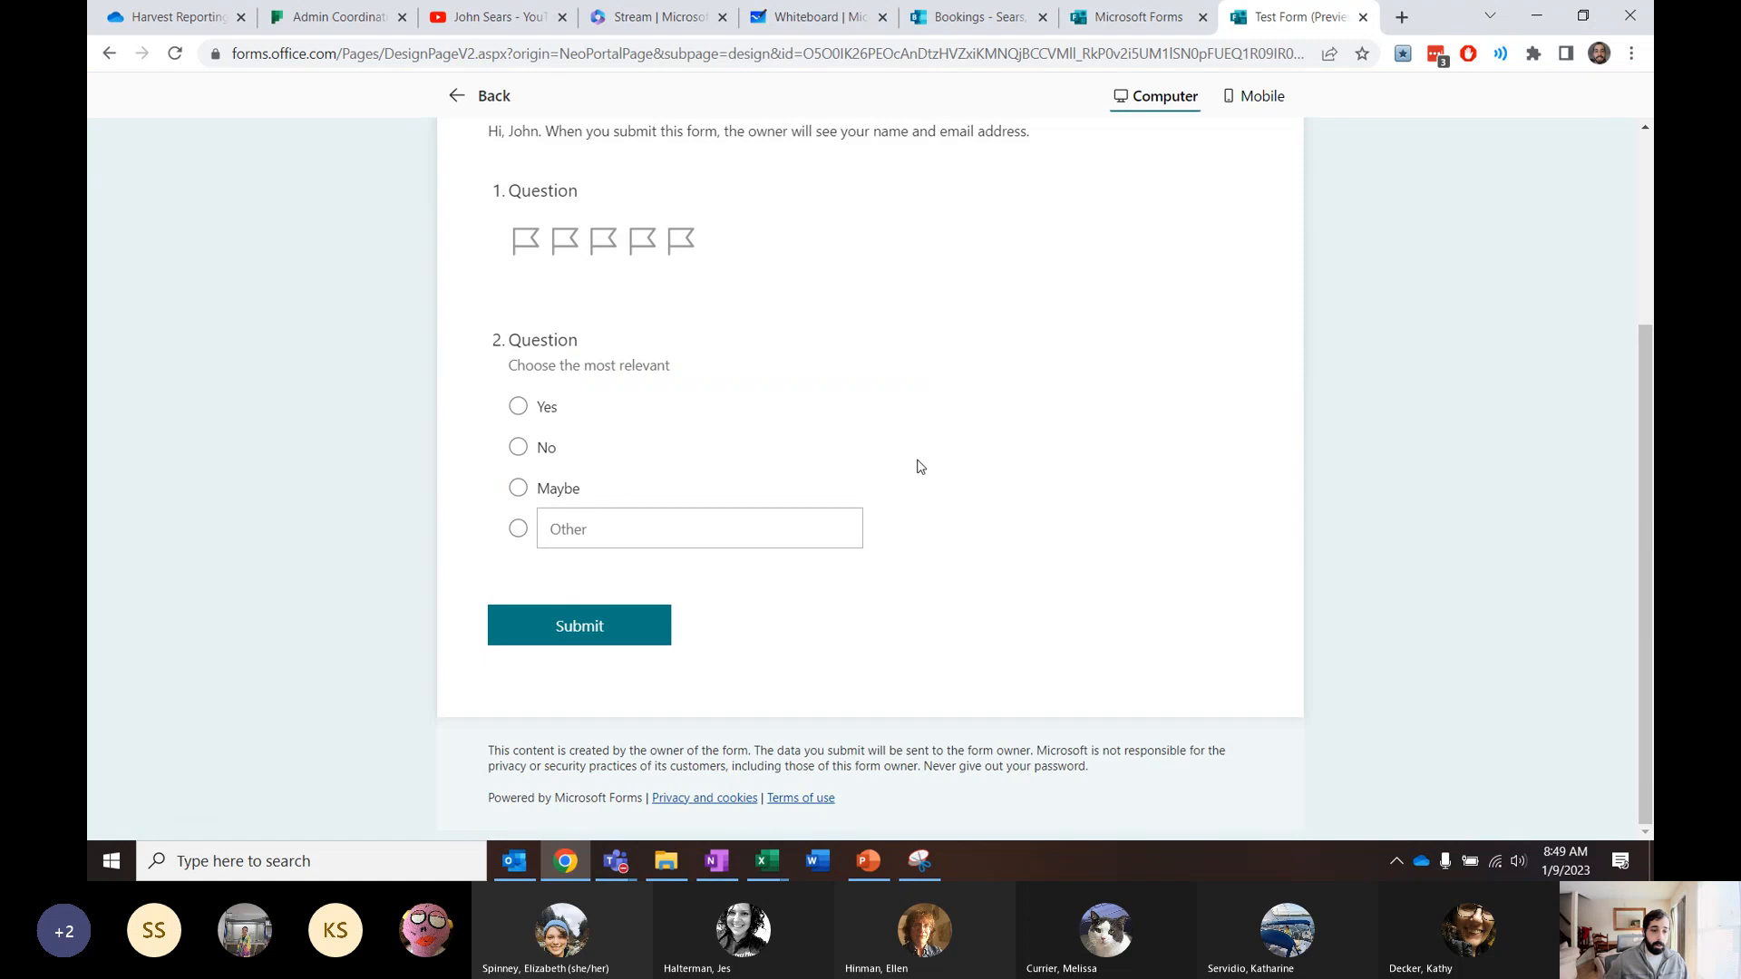
scroll(921, 467, up, 1)
click(601, 349)
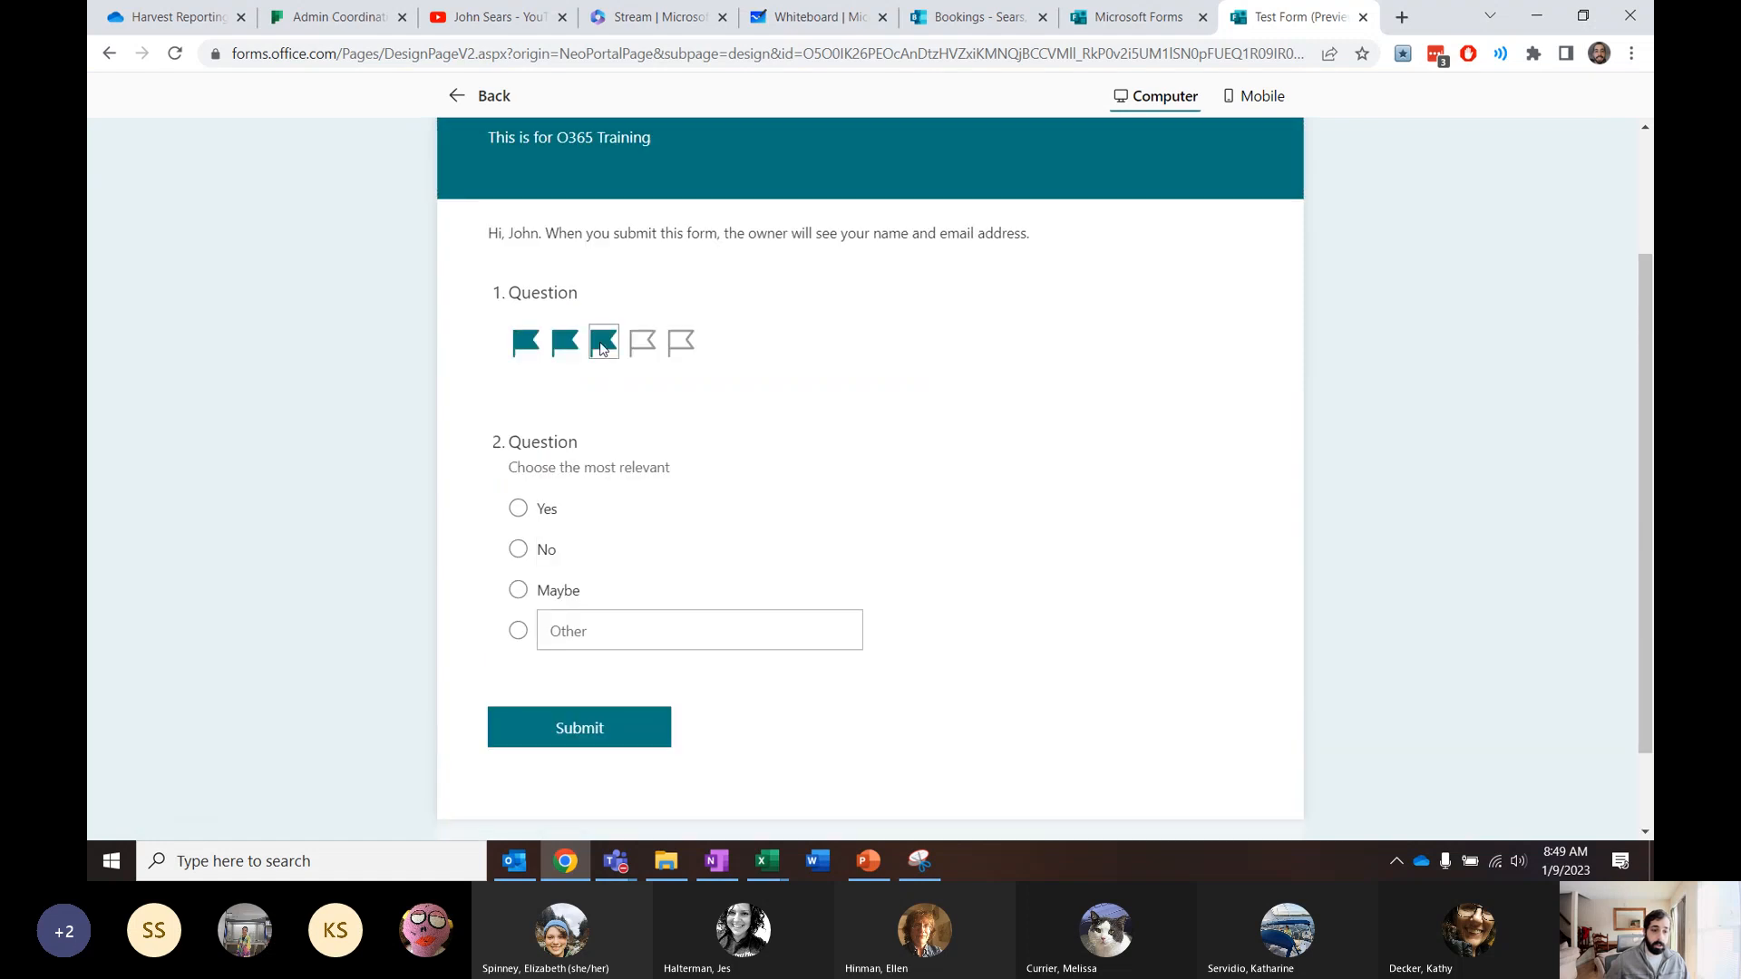
click(517, 550)
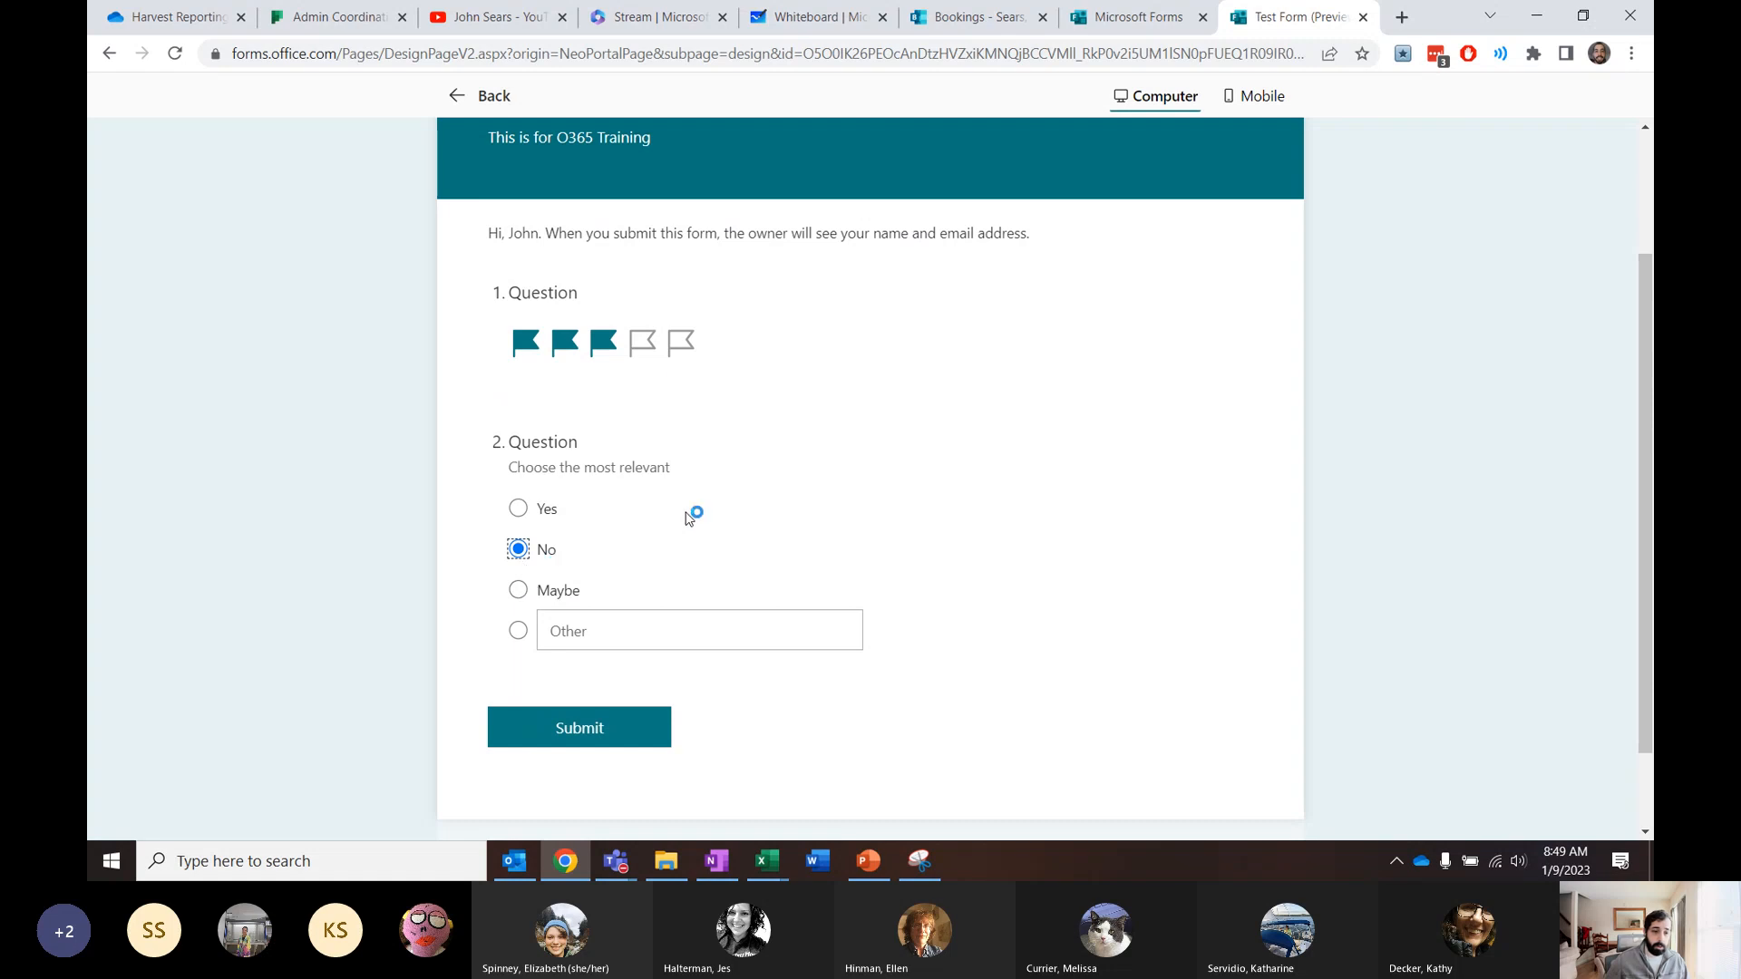
click(685, 348)
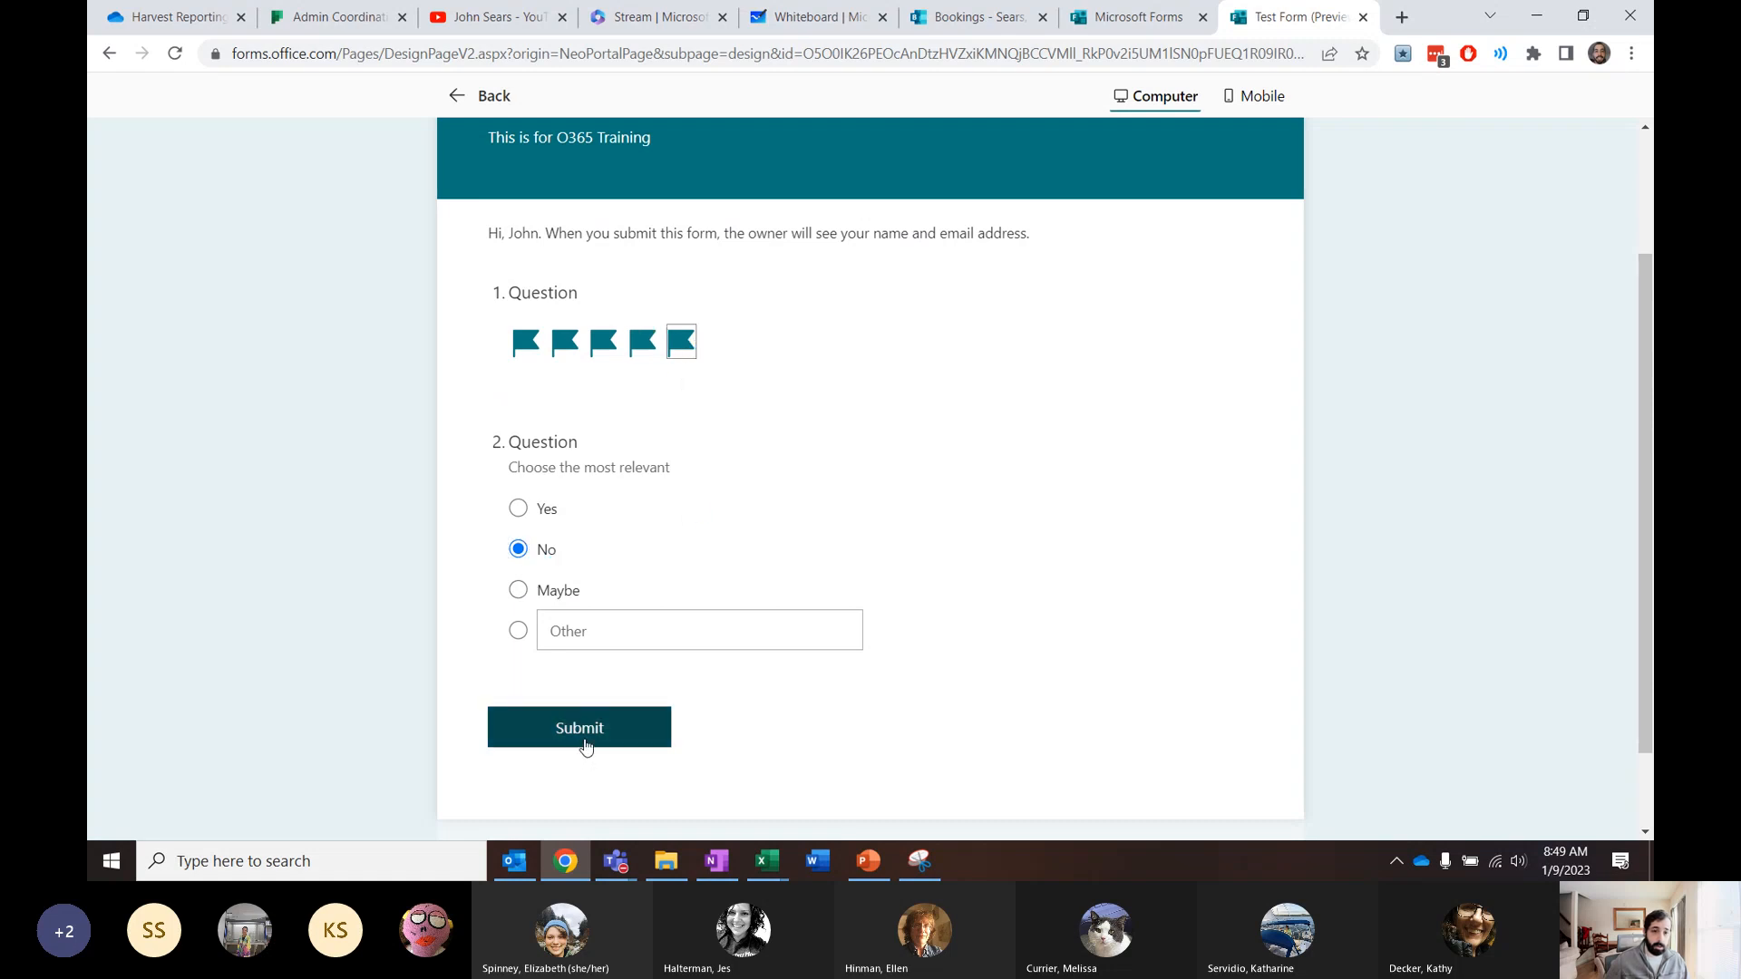
click(497, 100)
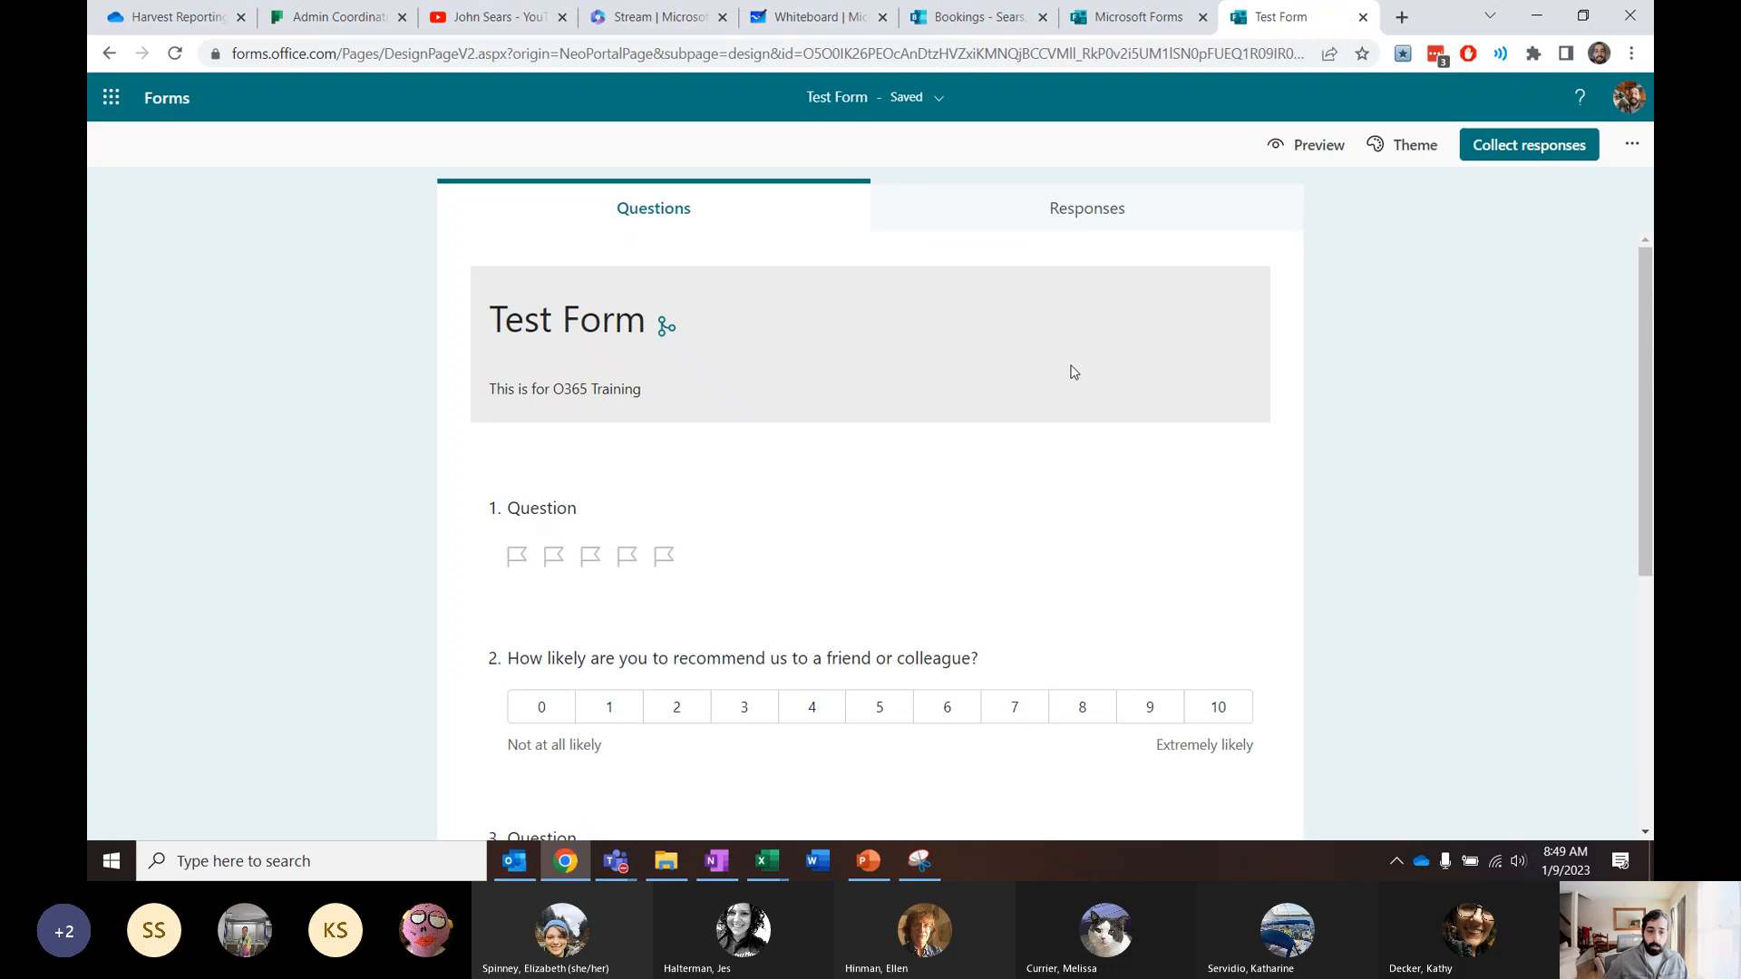
Try the orange themes, apply the vintage camera photo theme to the form, and check the theme customization options
scroll(1056, 381, down, 5)
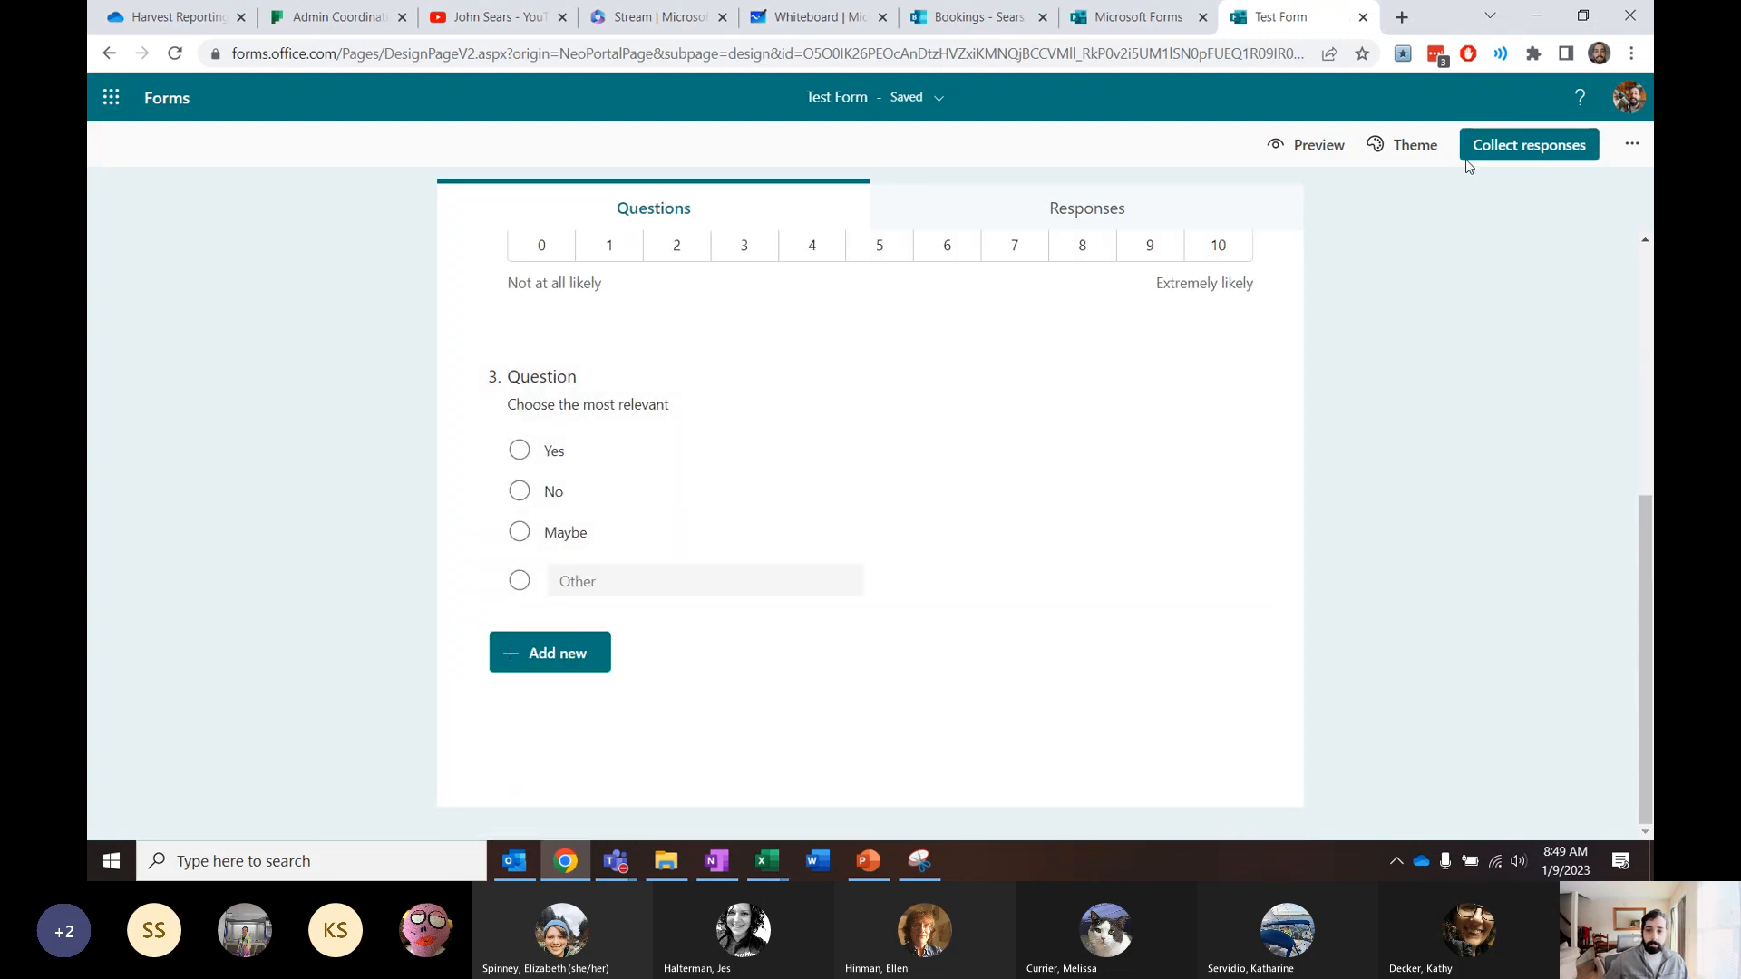
click(1400, 160)
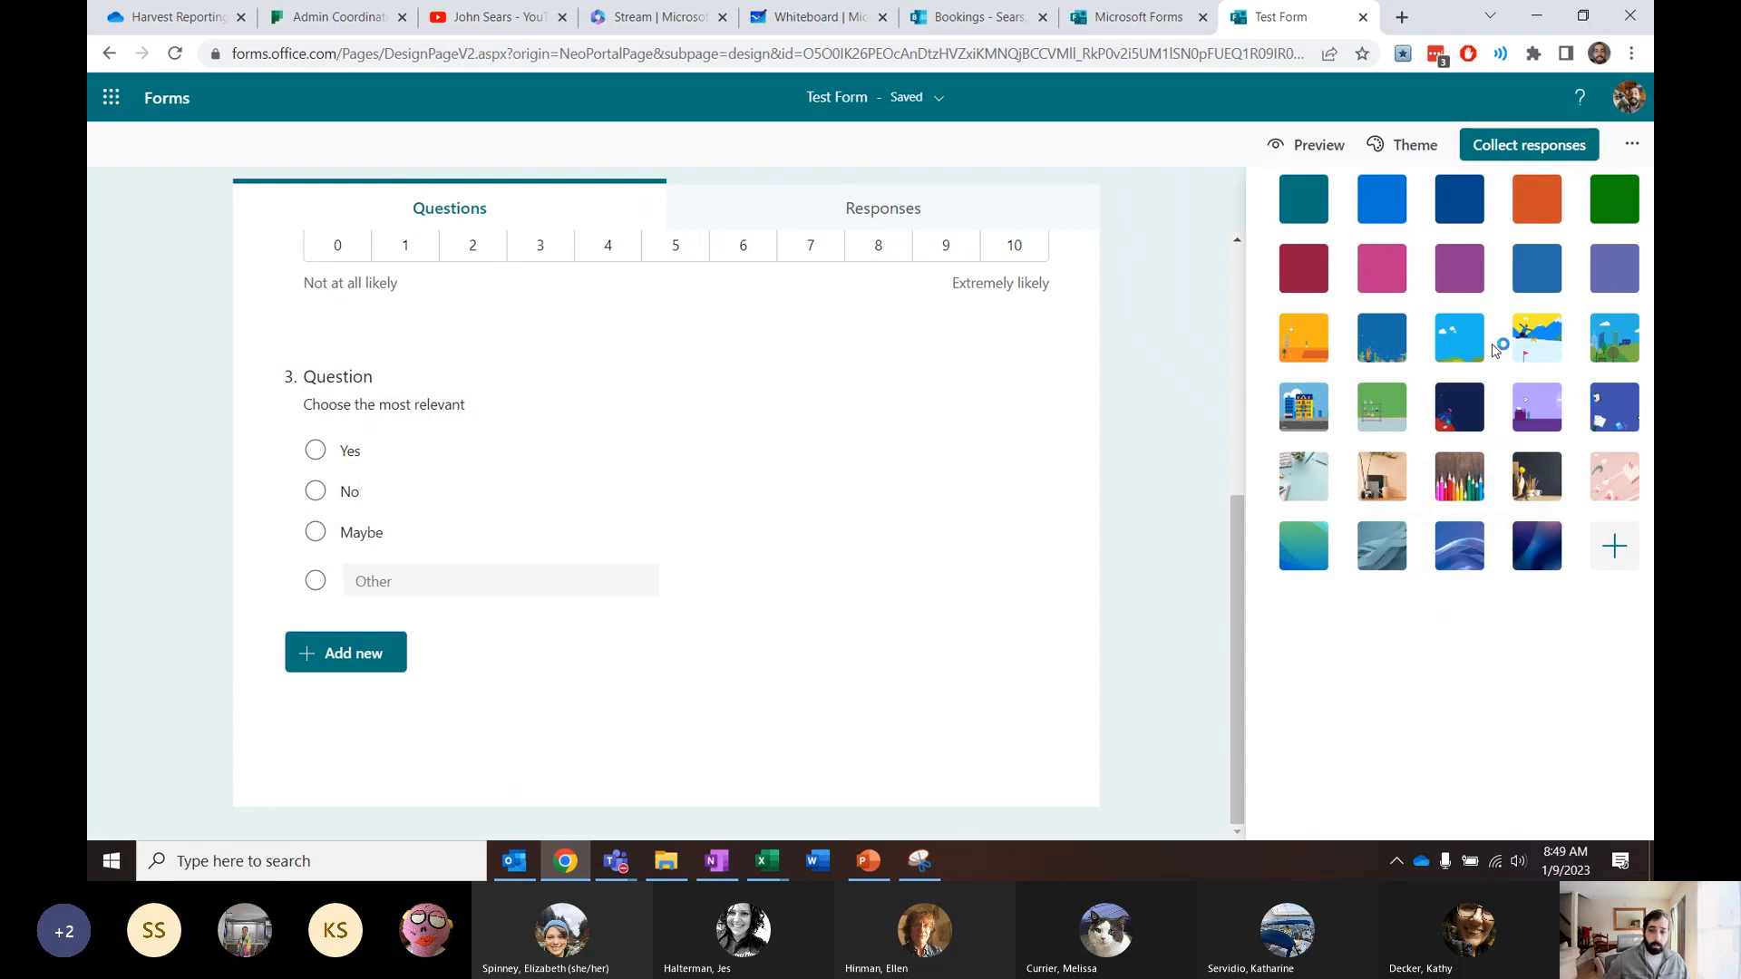
click(1536, 199)
click(1320, 346)
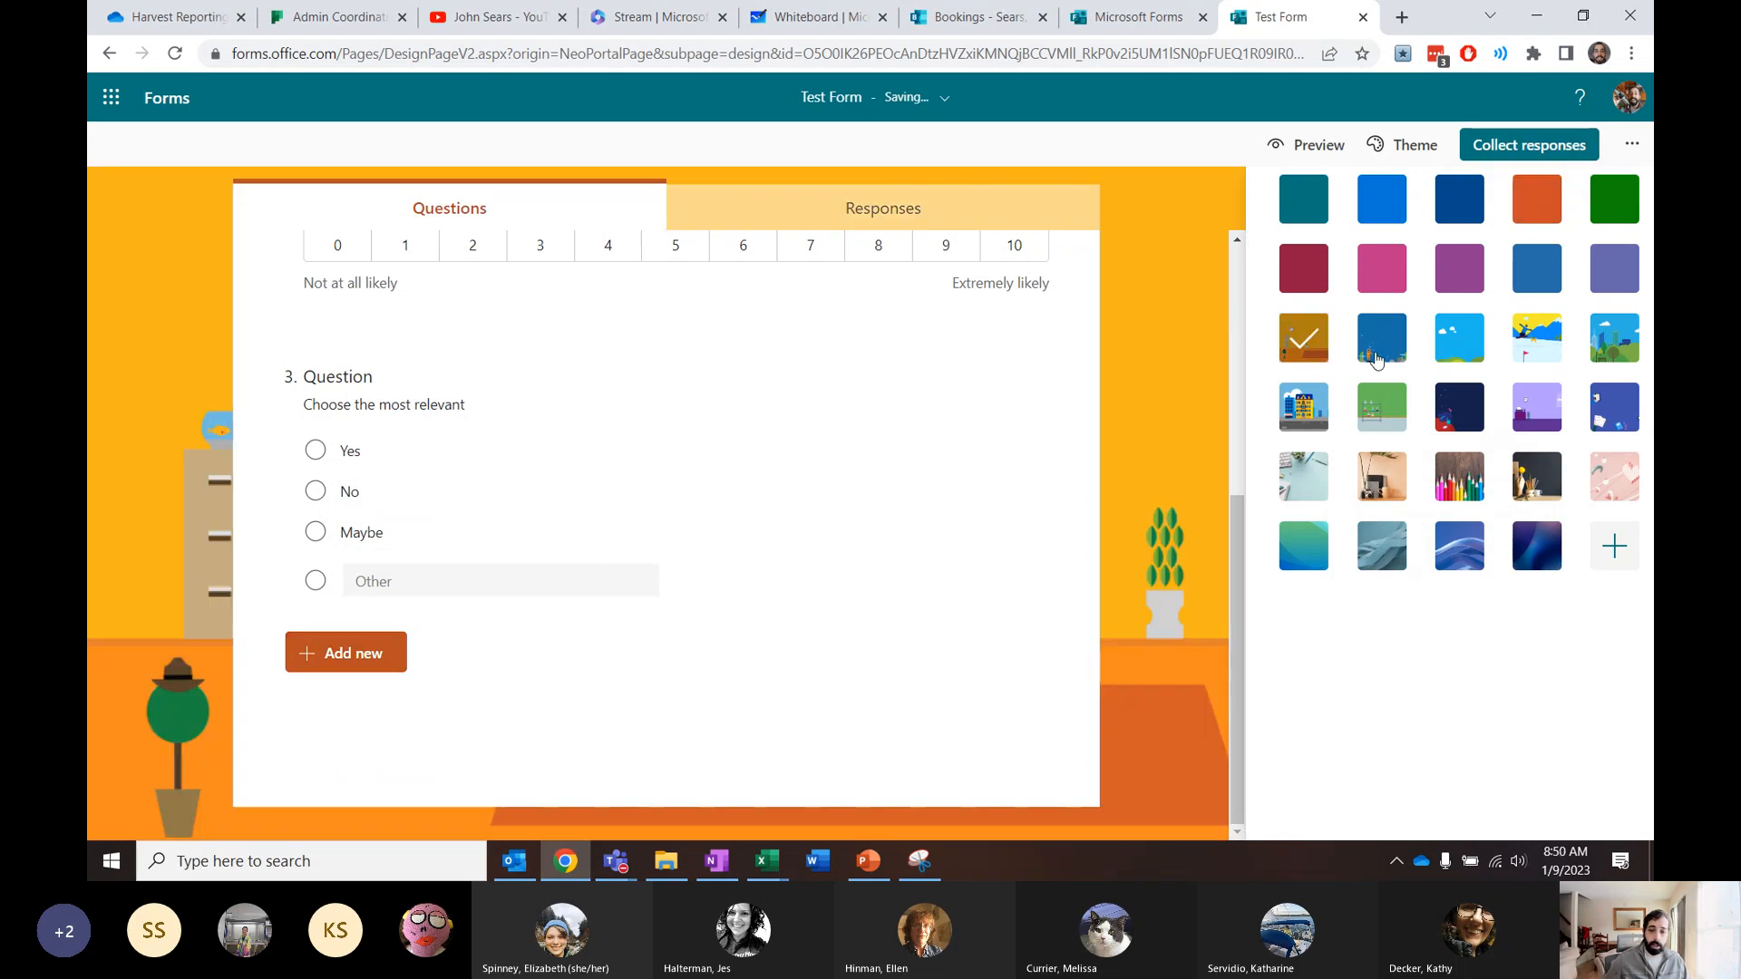
click(1374, 459)
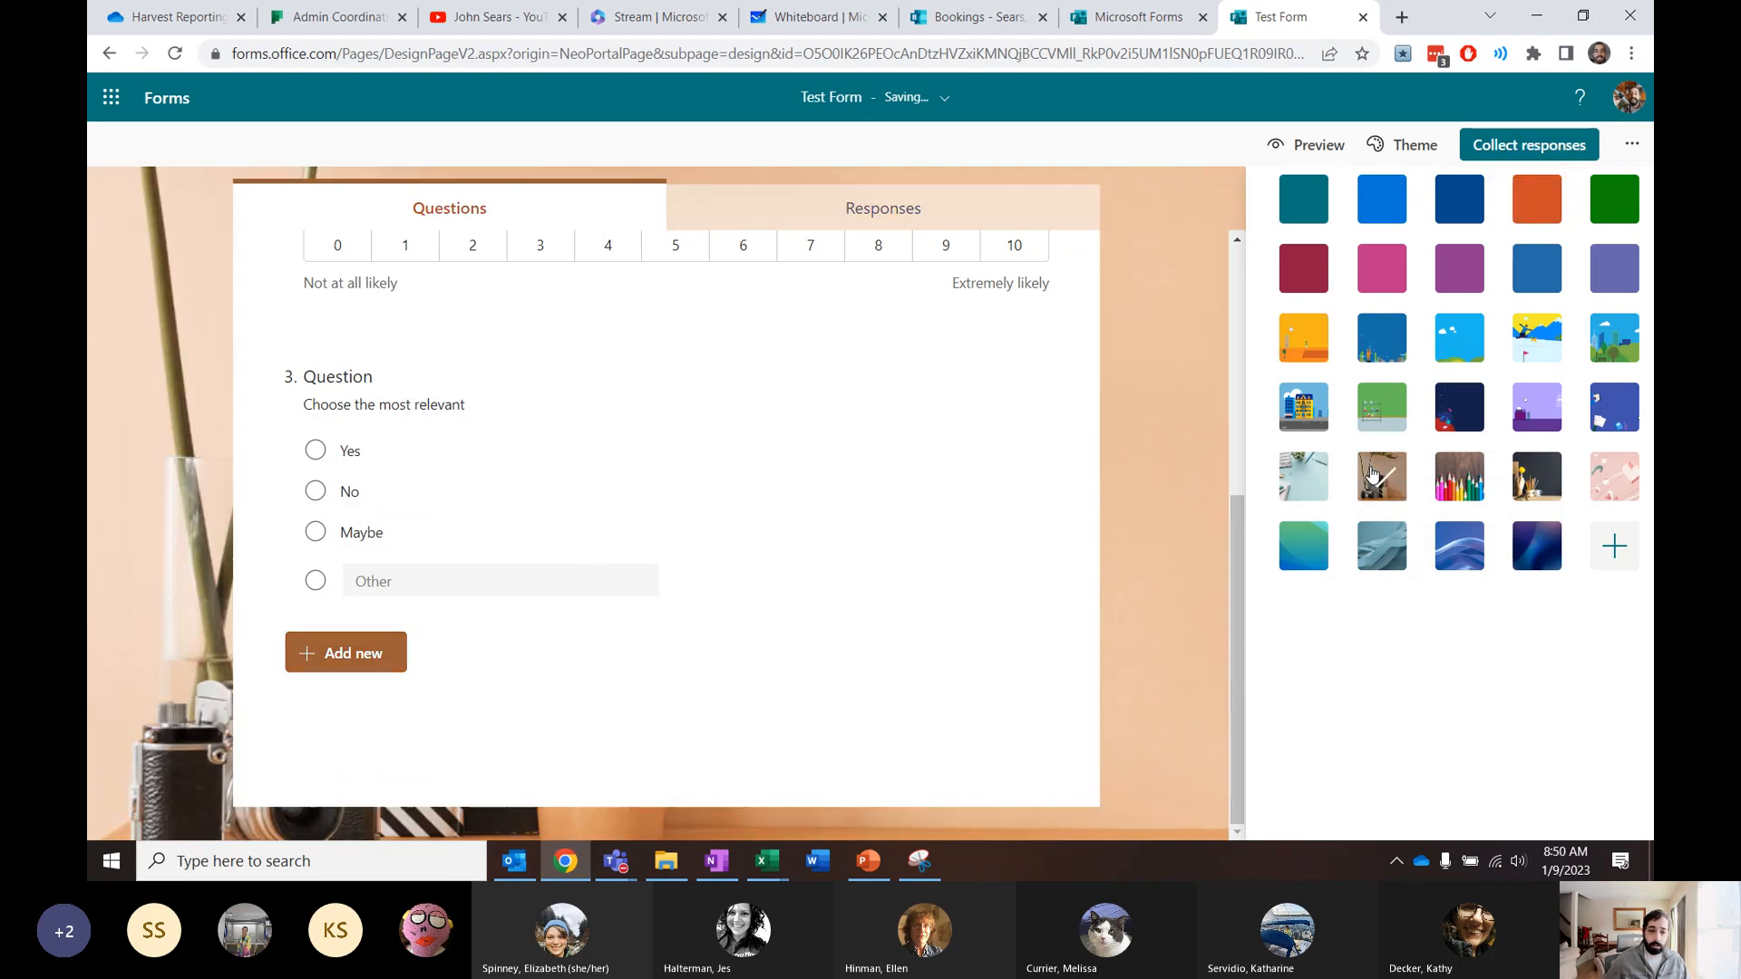
click(1588, 546)
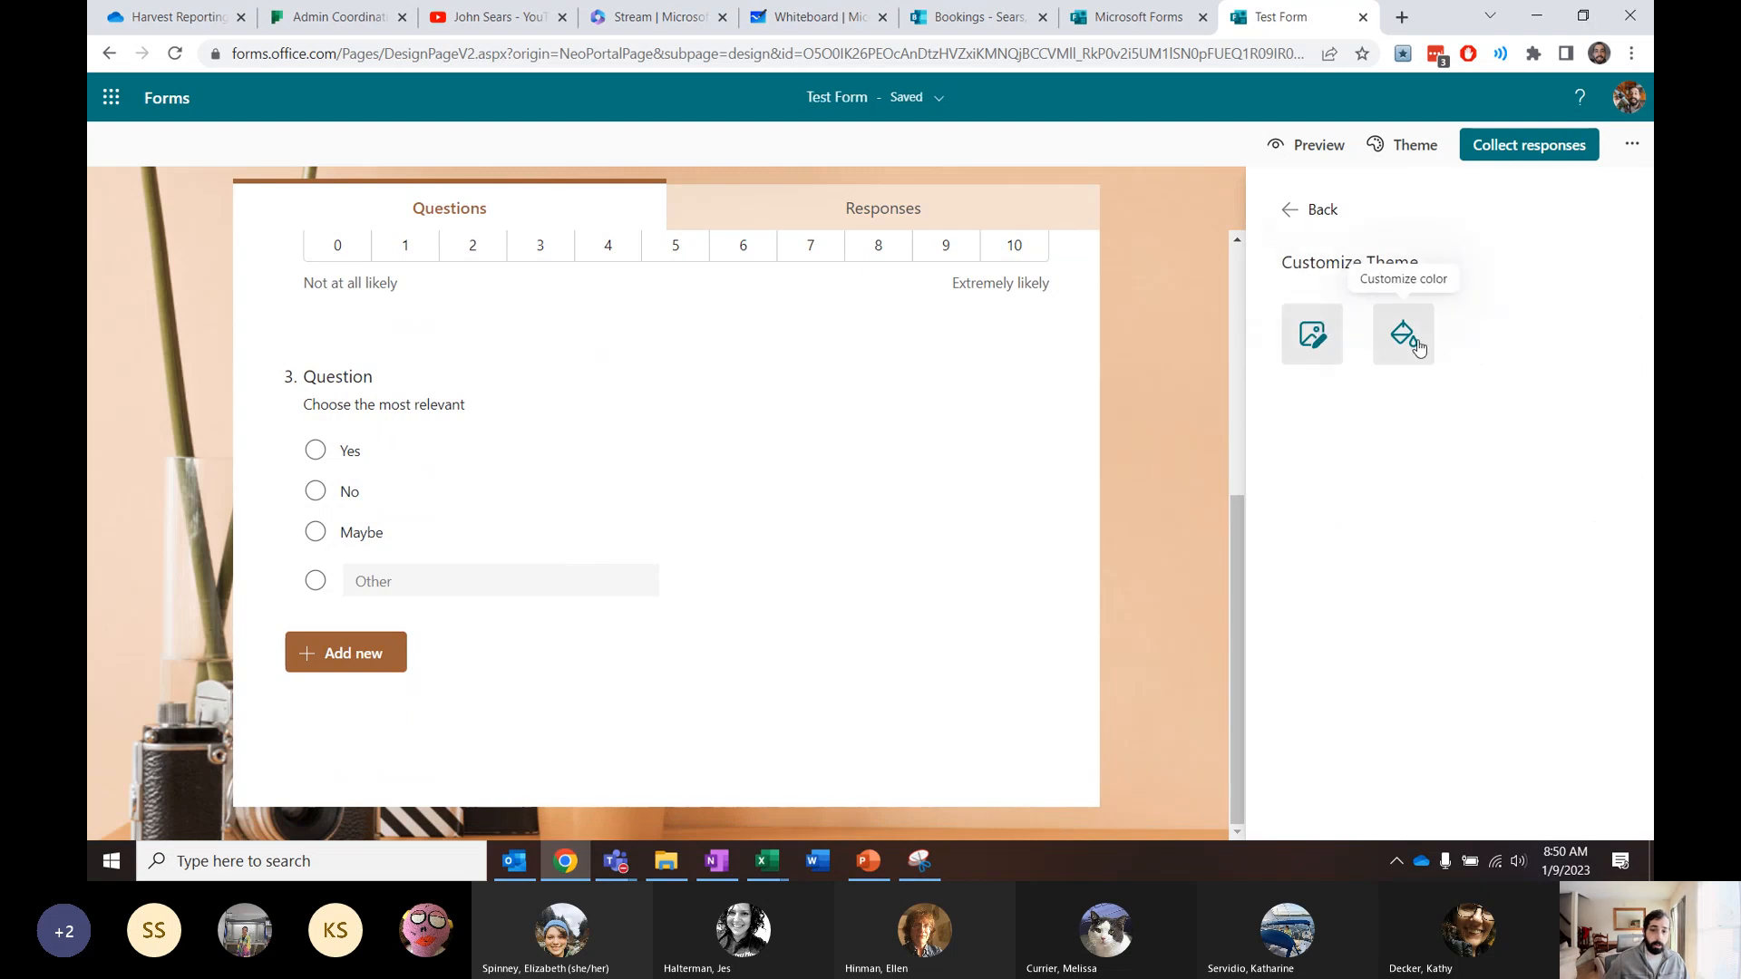
click(1278, 212)
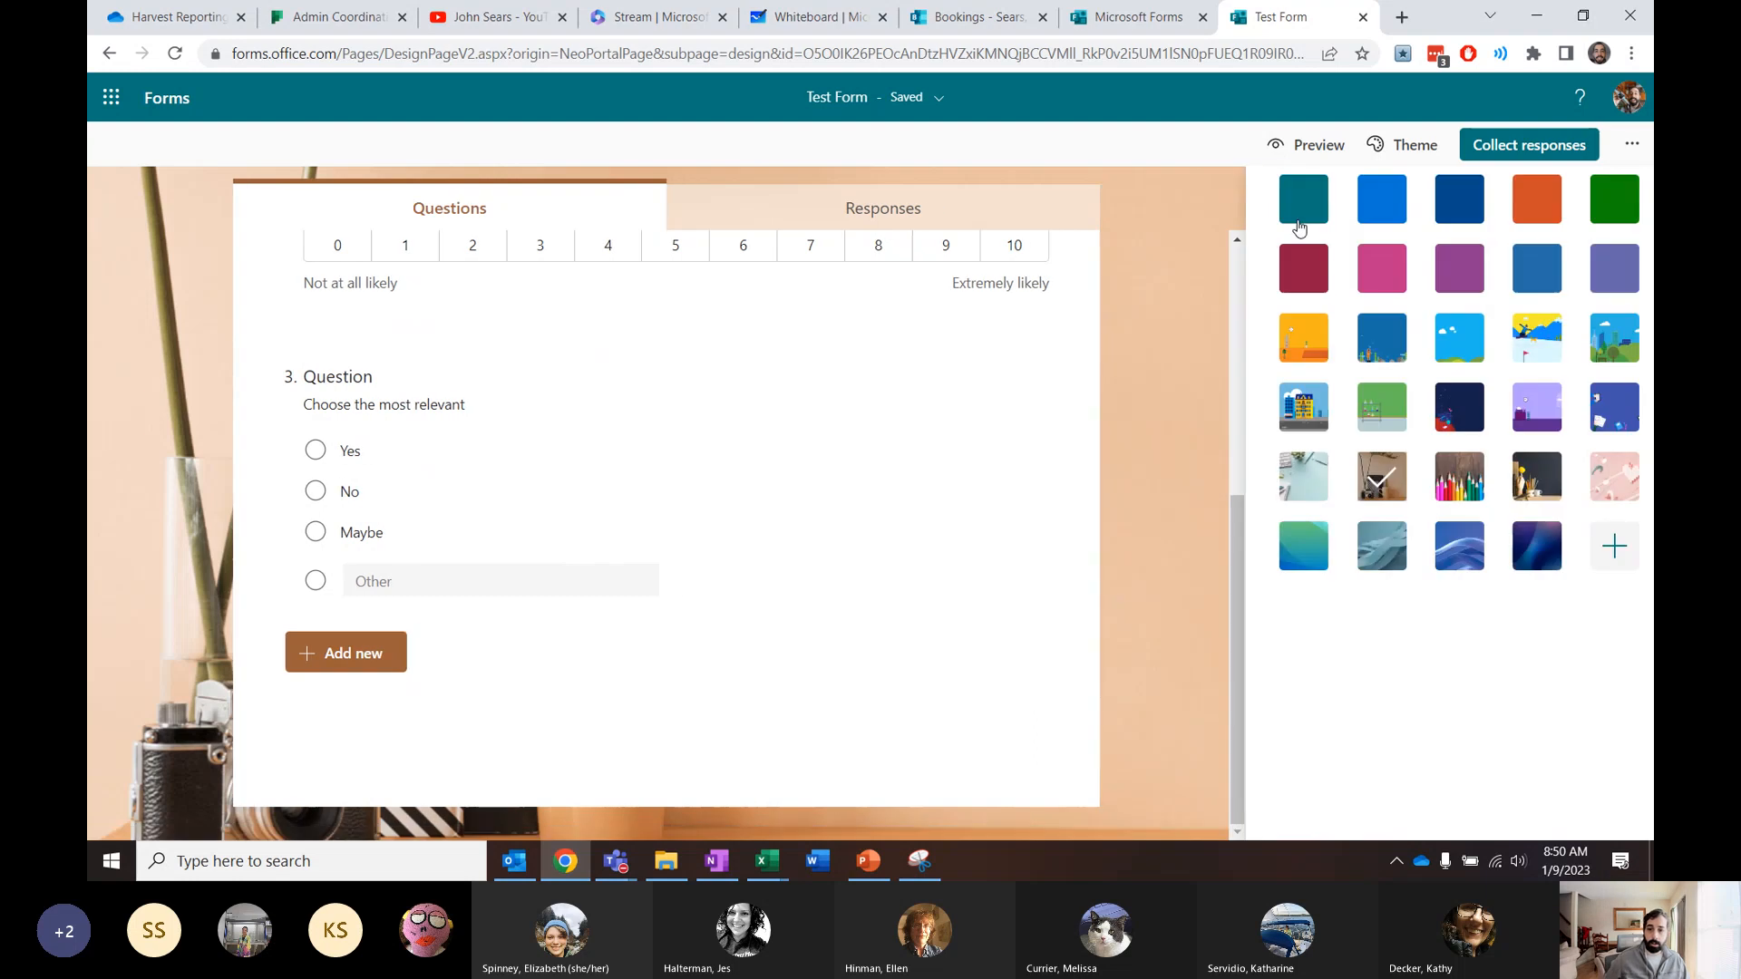
Shorten the response collection URL for people in the organization and highlight the link
click(1511, 151)
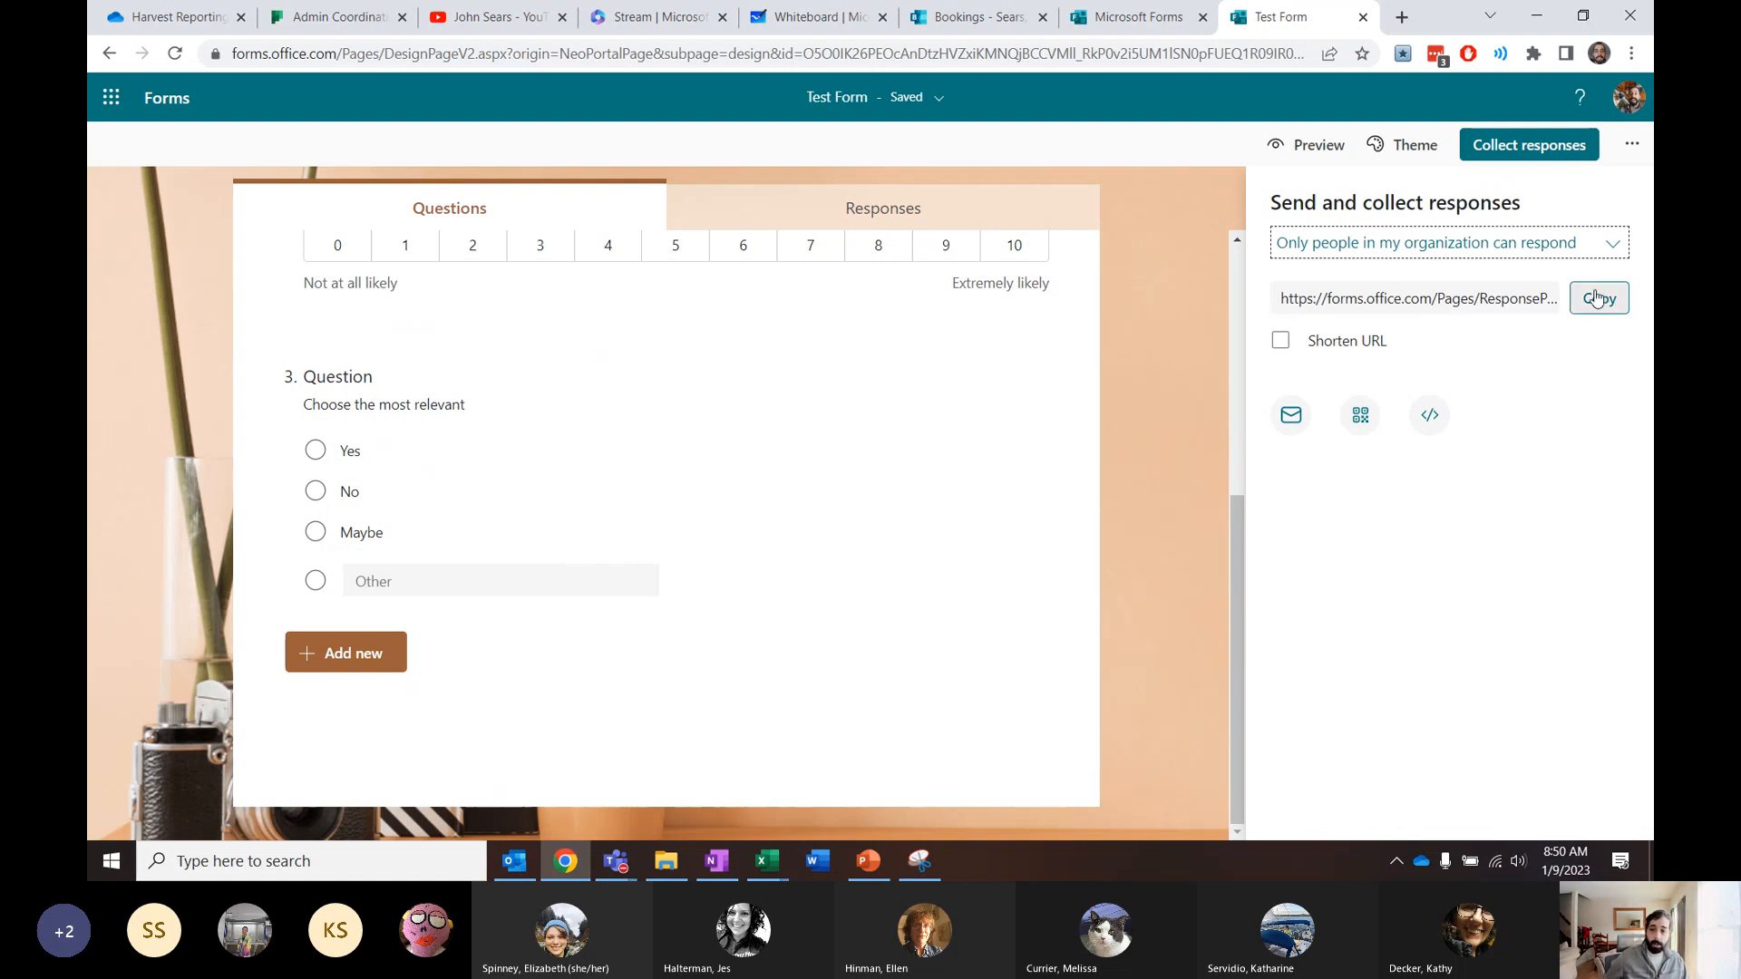
click(1279, 343)
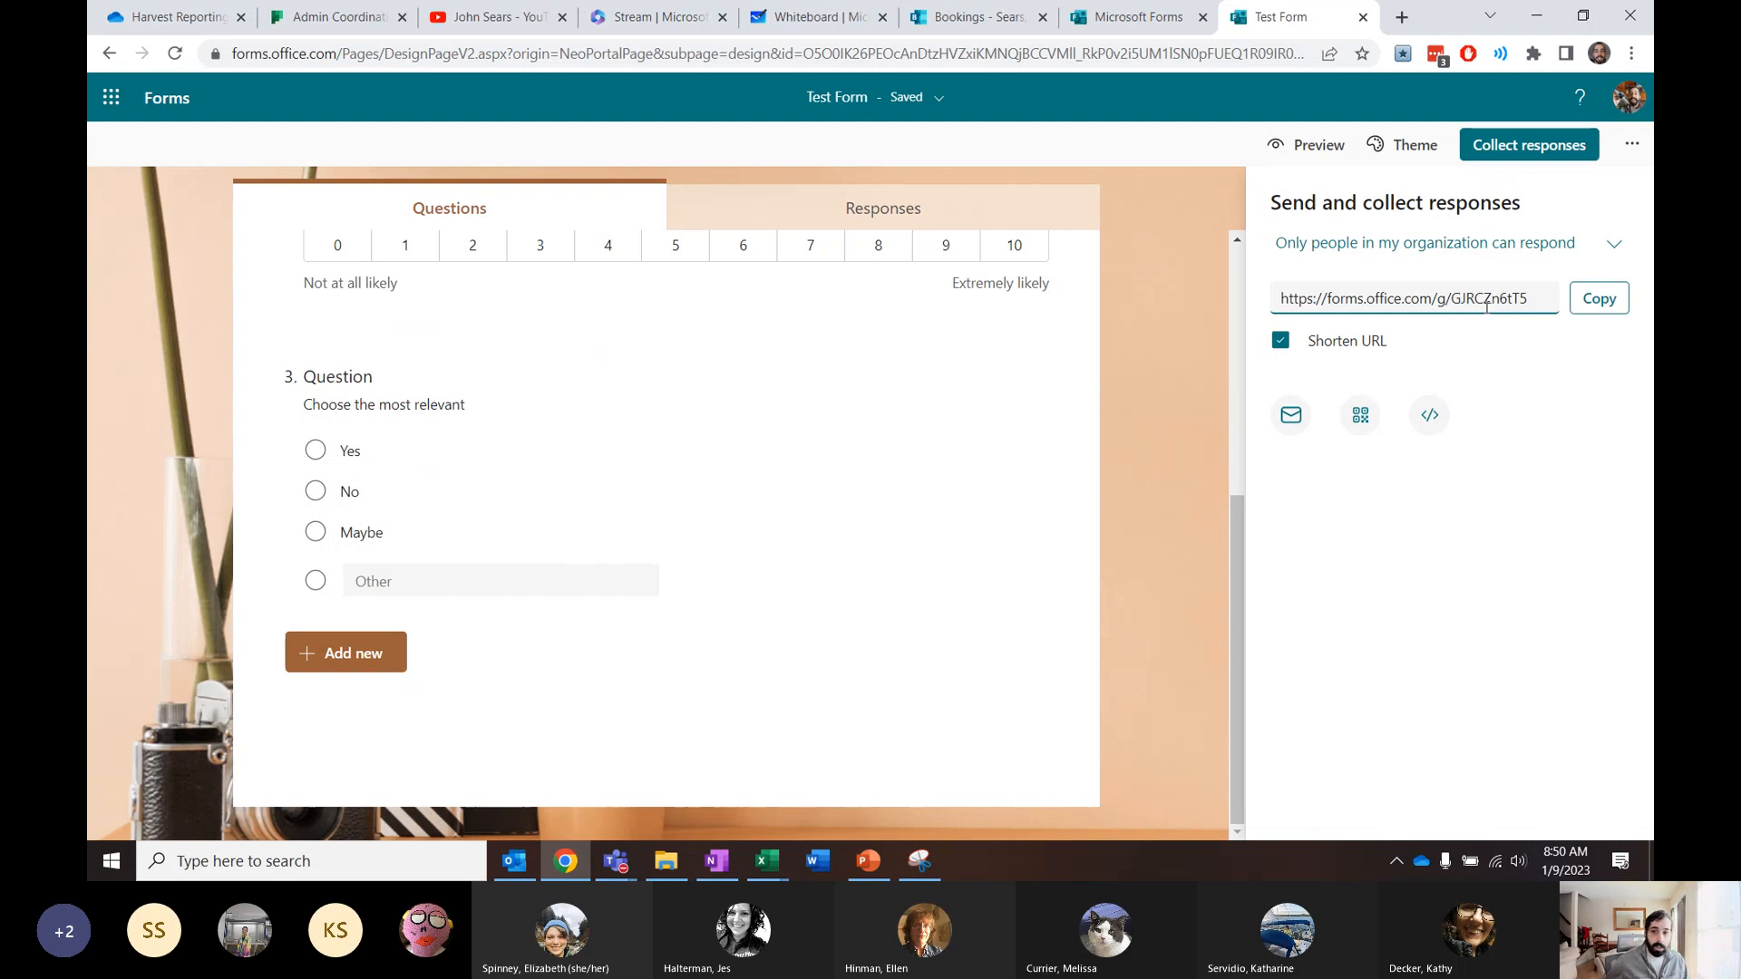
drag(1536, 300, 1246, 320)
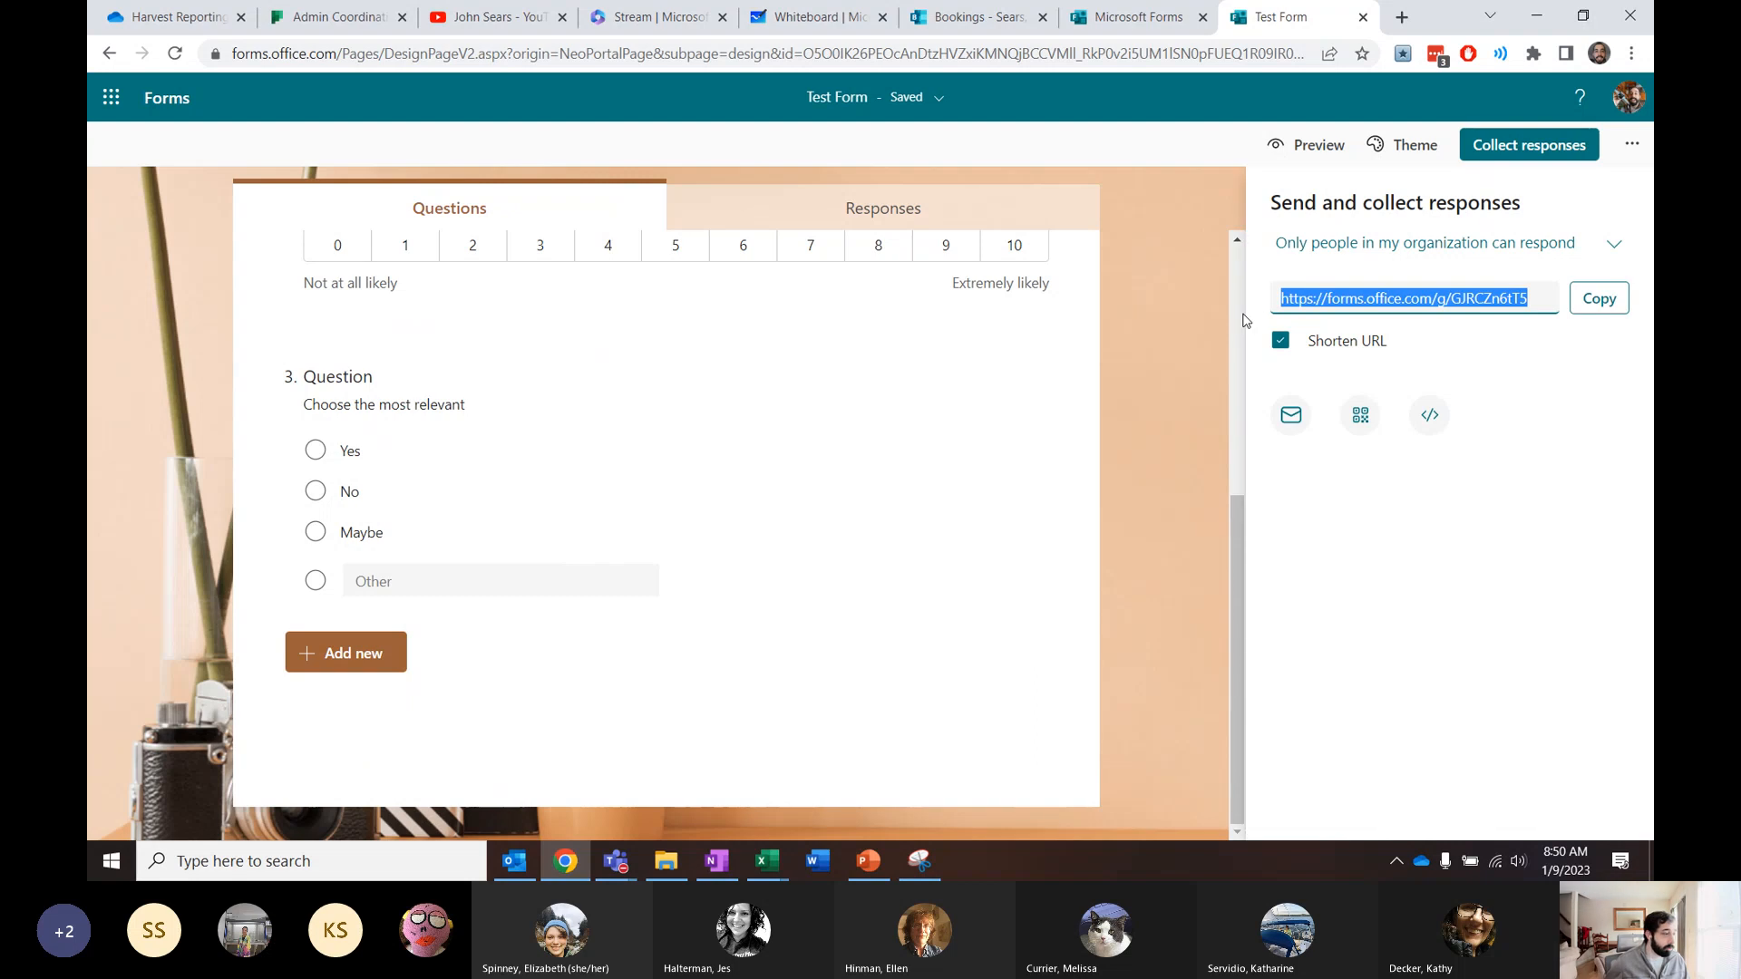
click(1473, 509)
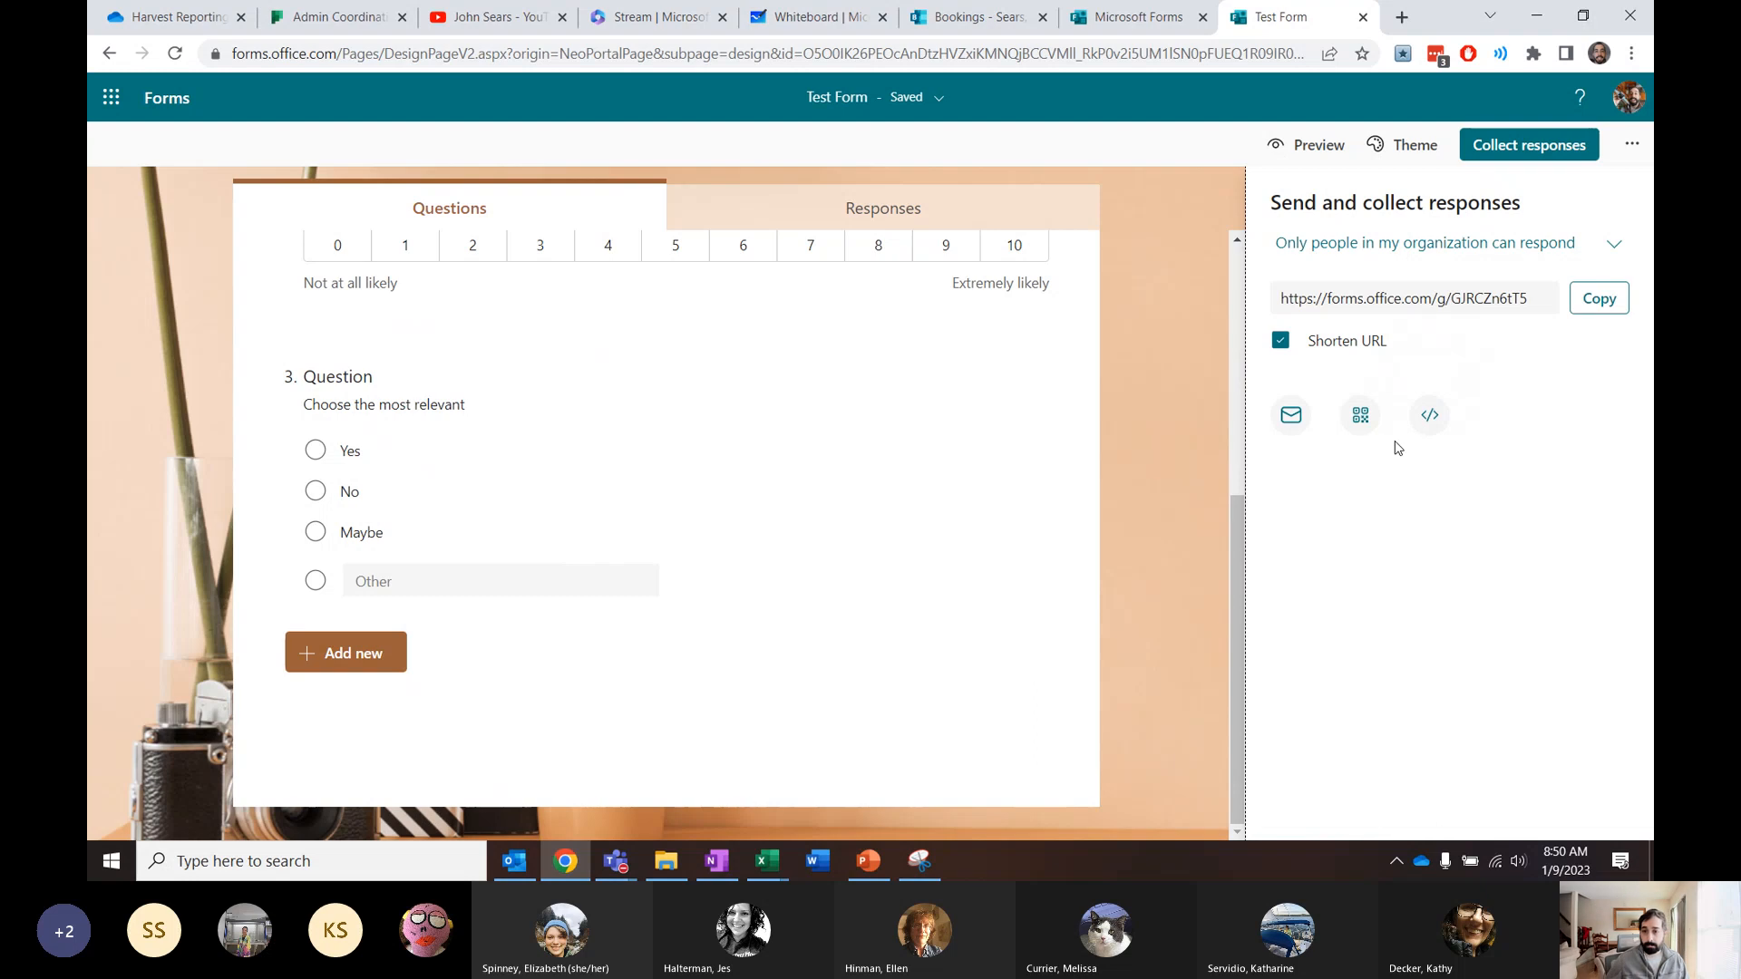
Examine the form's collaboration and duplication sharing, its respondent and response settings, and the remaining form options
click(1632, 149)
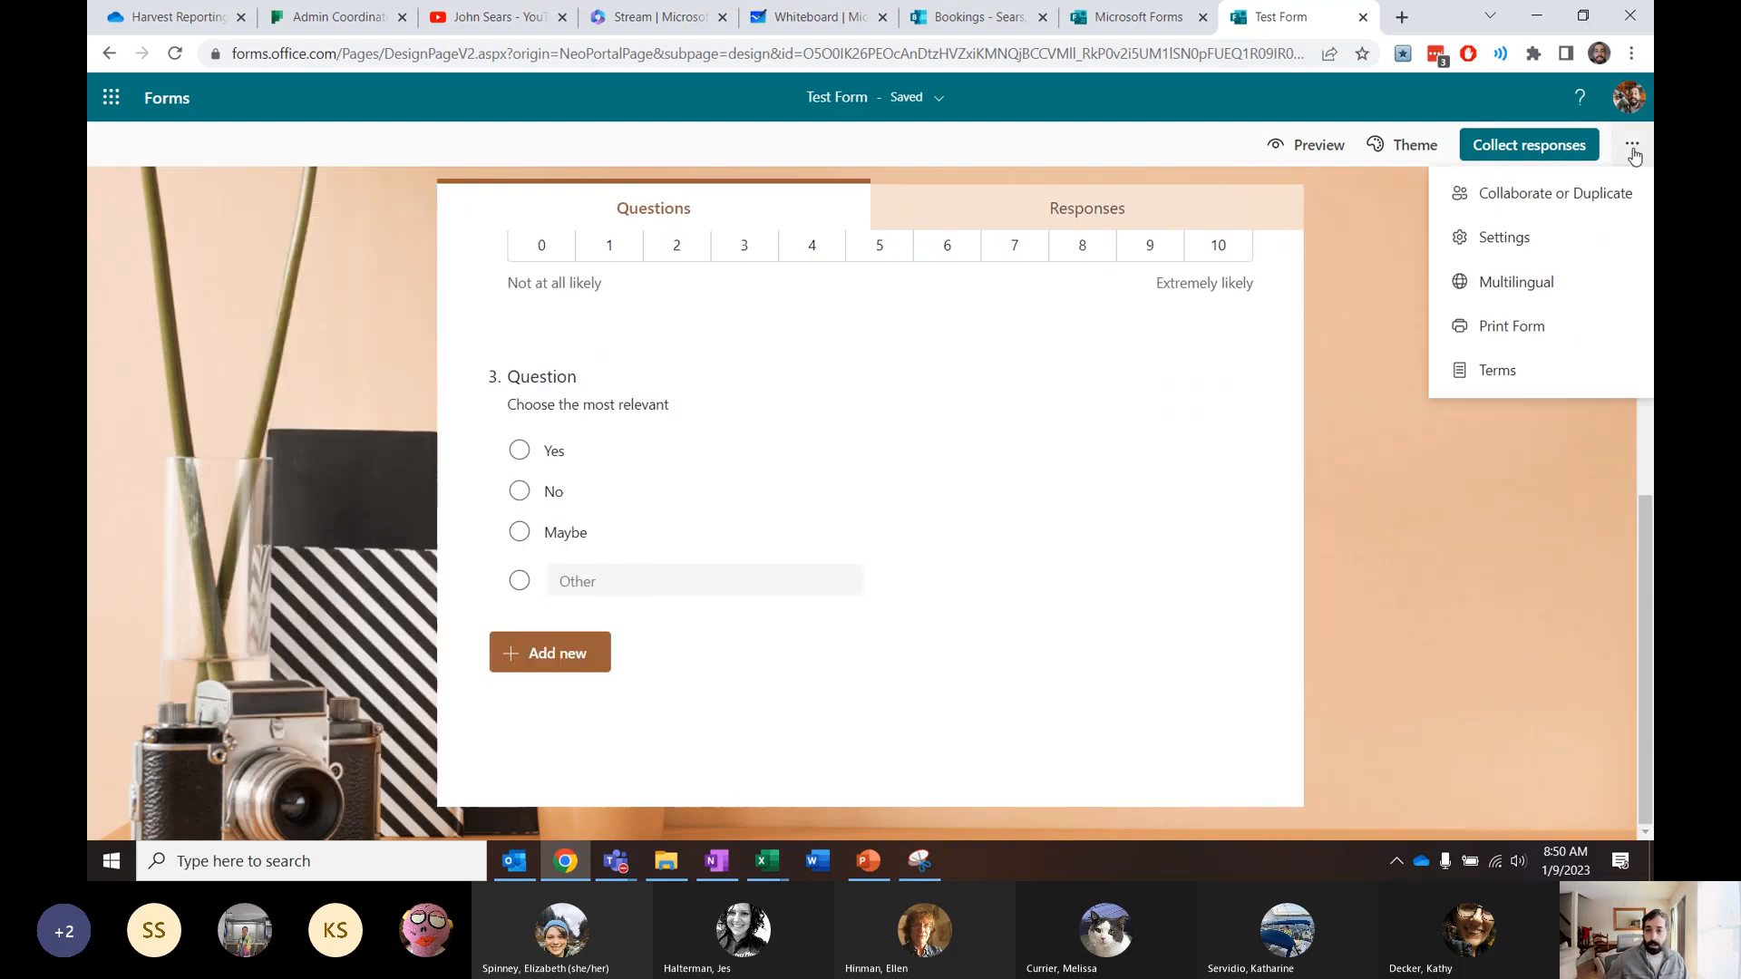
click(1531, 200)
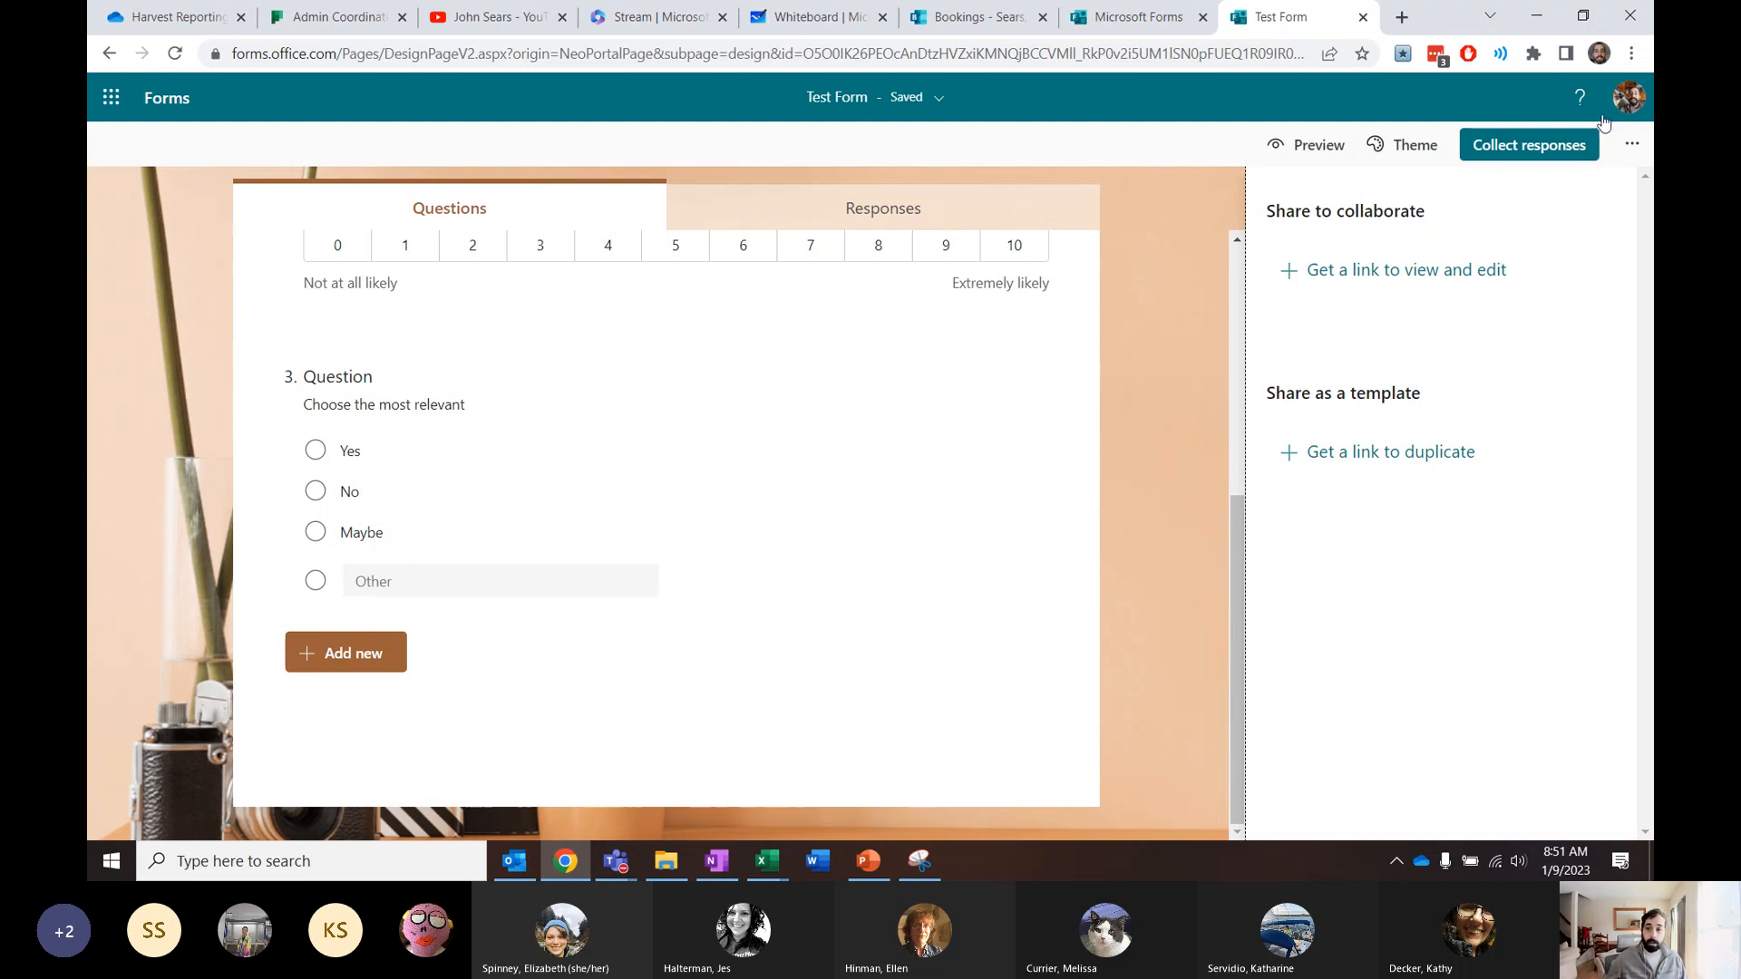
click(1633, 145)
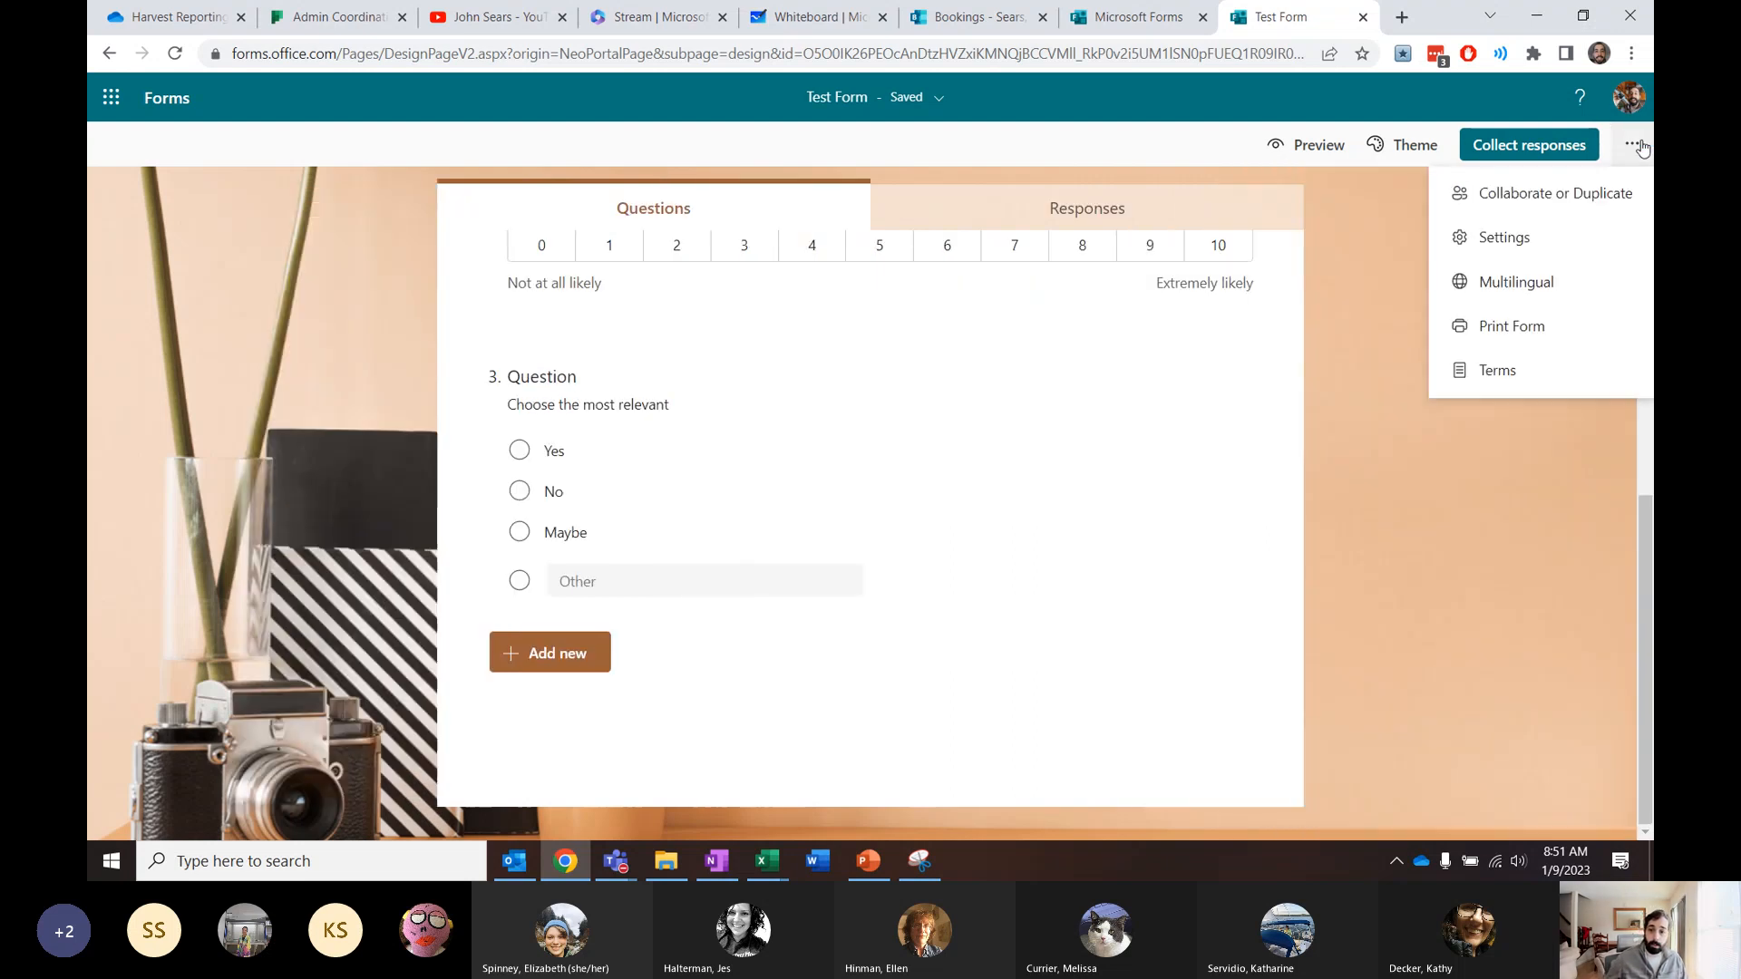
click(1503, 236)
scroll(1449, 440, down, 1)
scroll(1451, 435, up, 1)
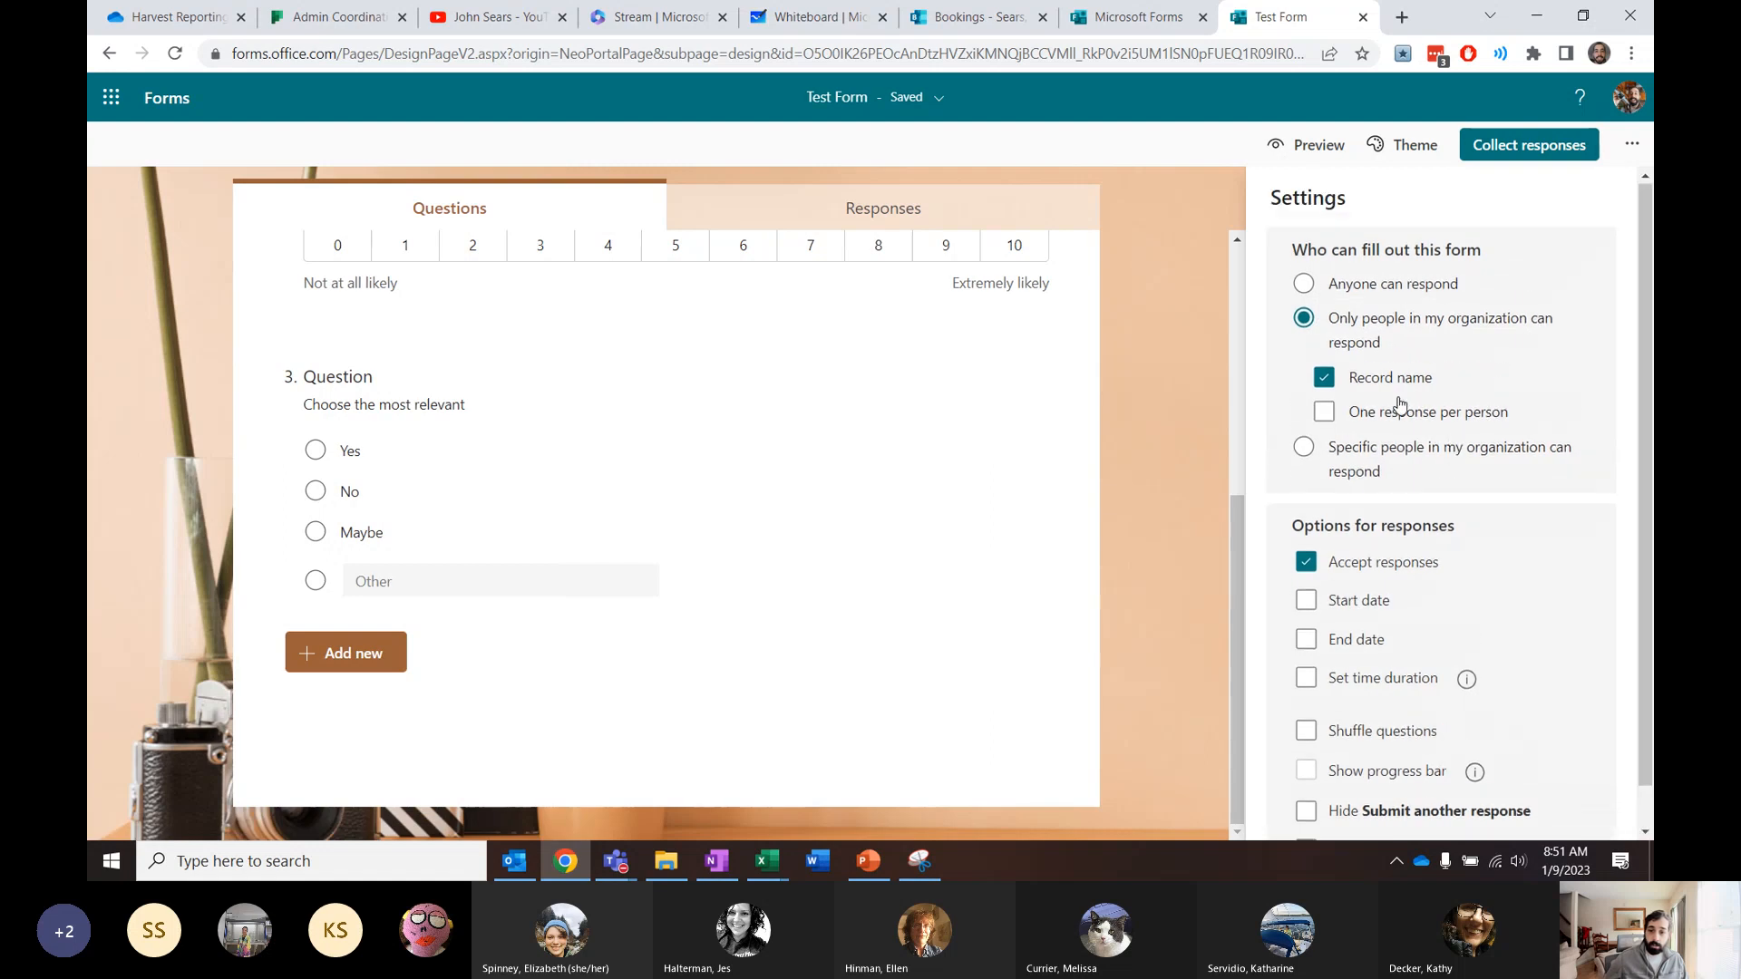
click(1630, 147)
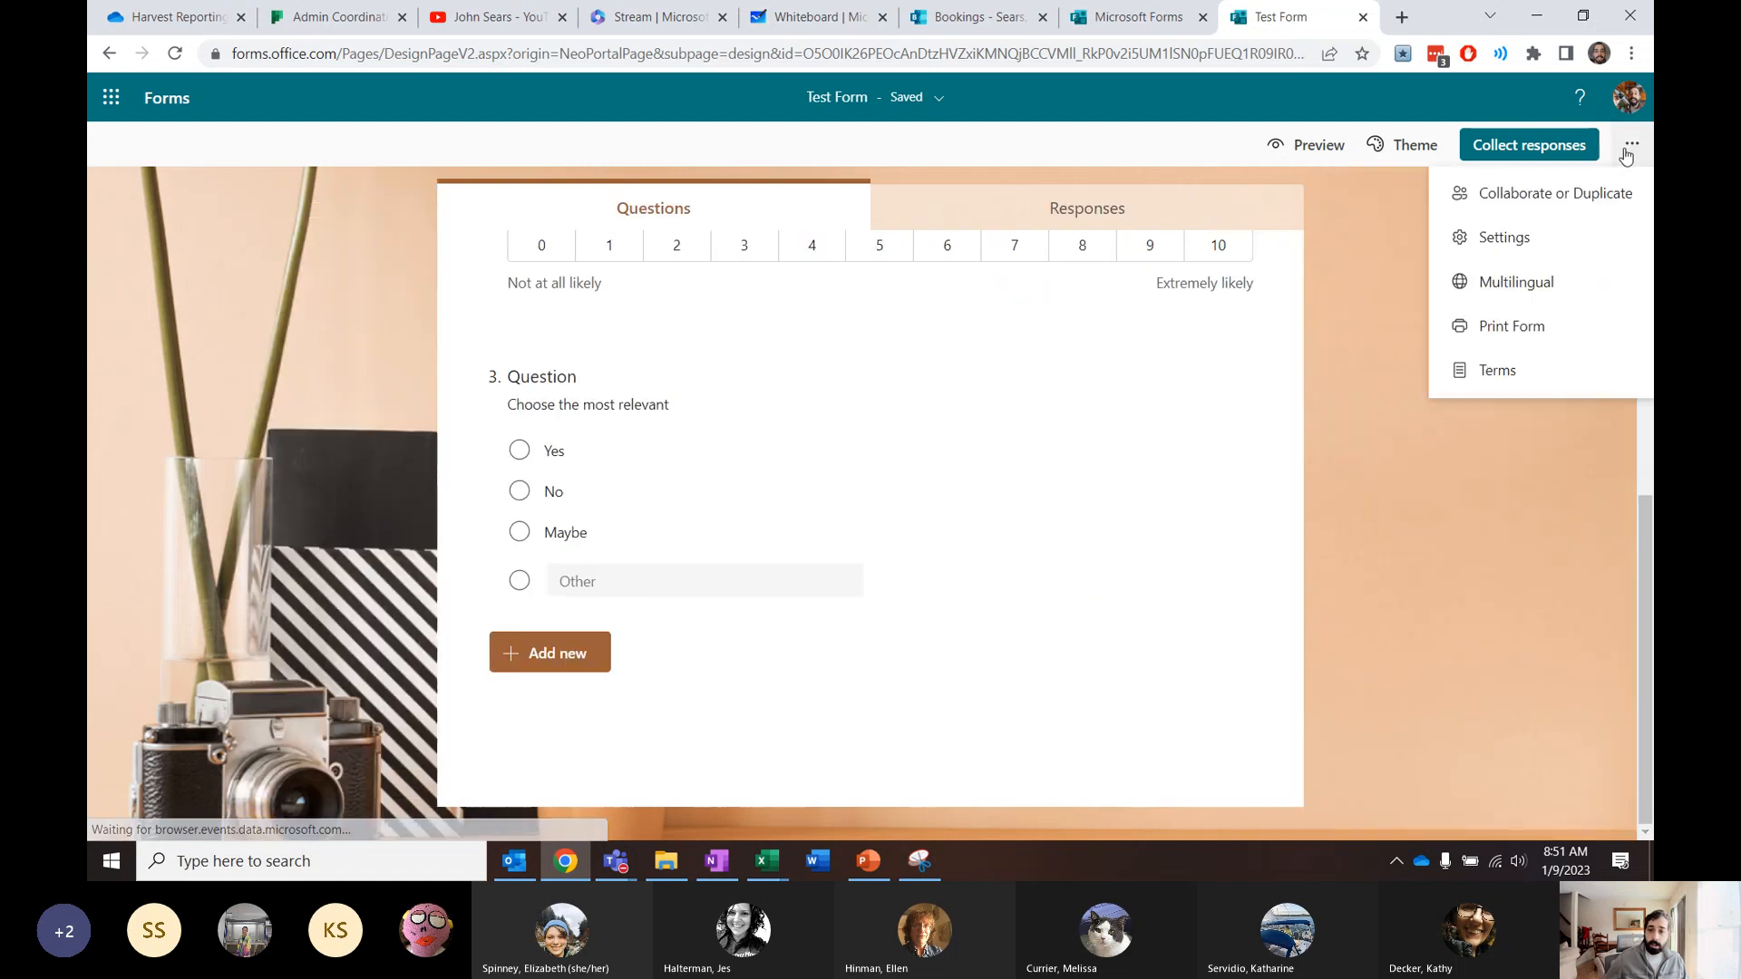
click(1494, 546)
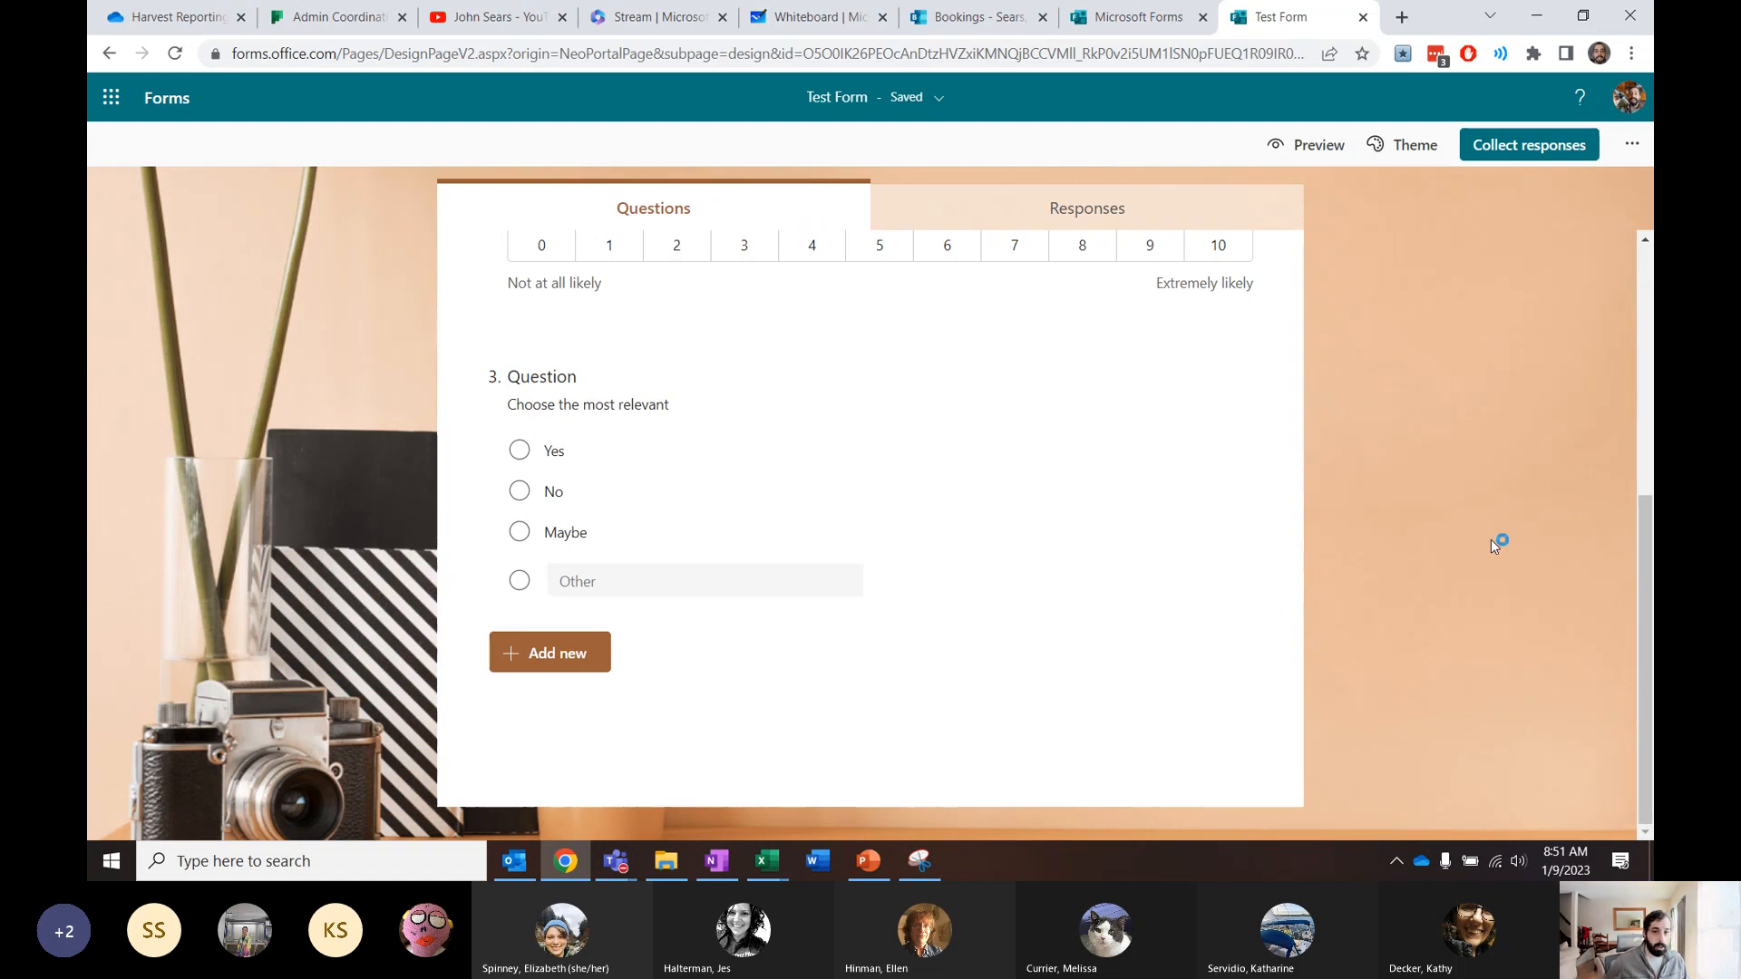
Switch to Power Automate, start building an automated cloud flow, and check the Microsoft Forms trigger for a new submitted response
click(110, 97)
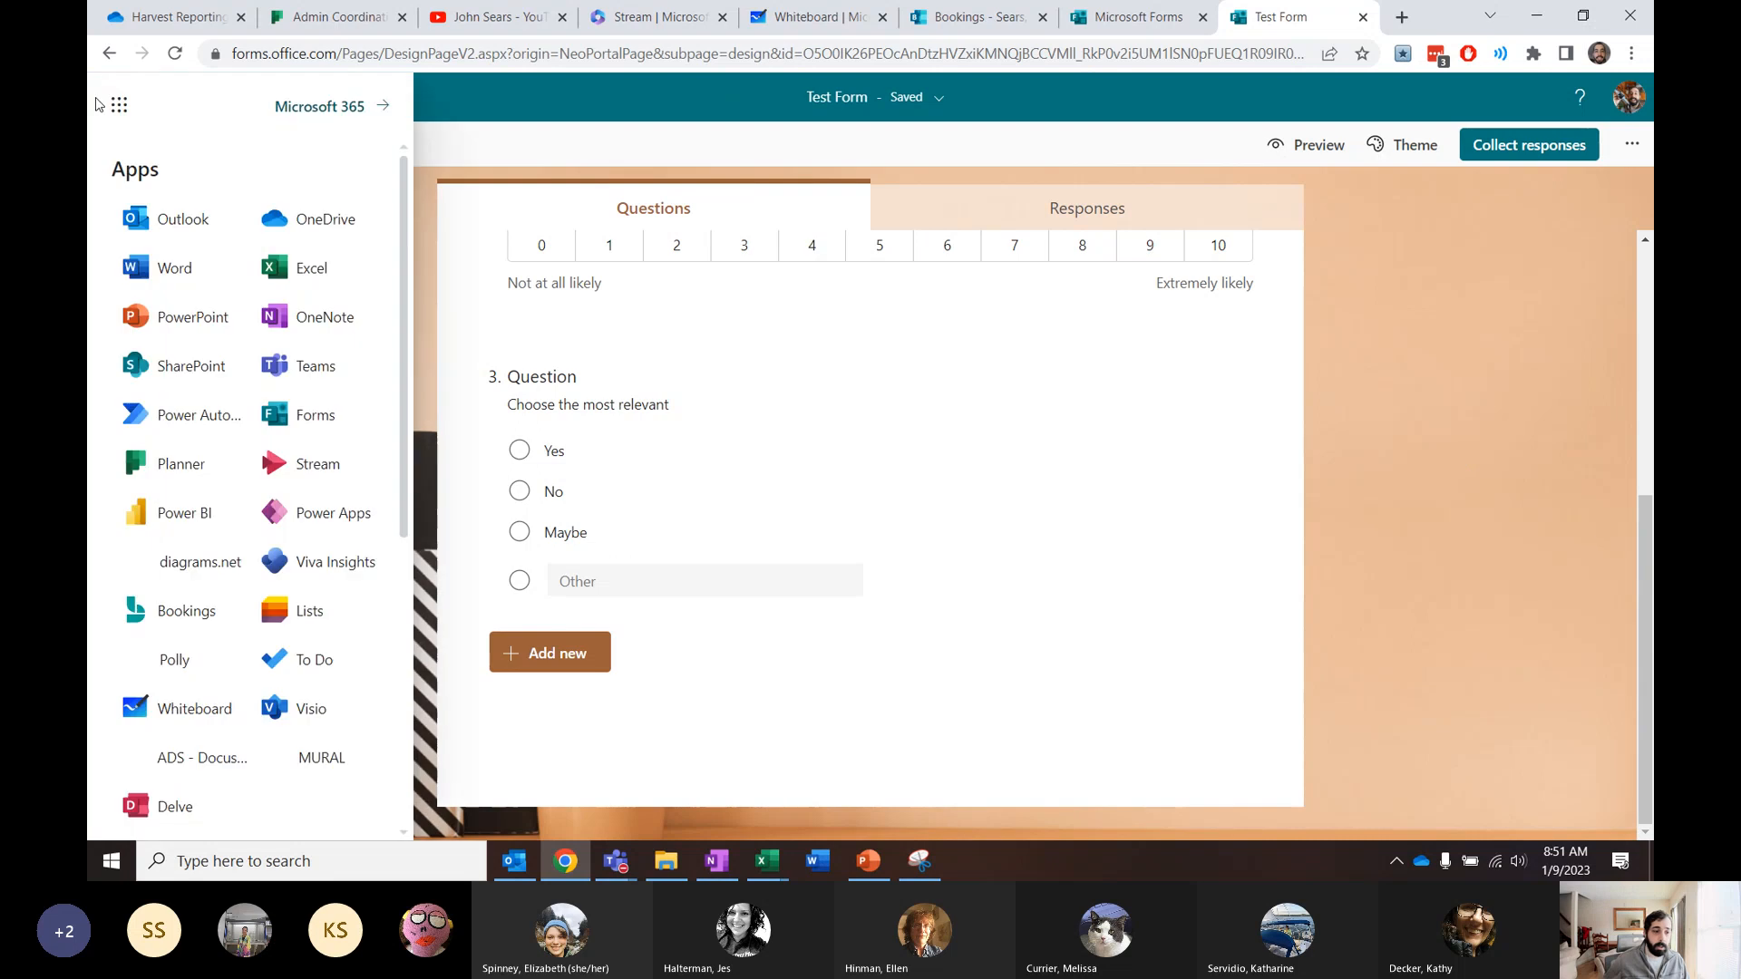
click(195, 417)
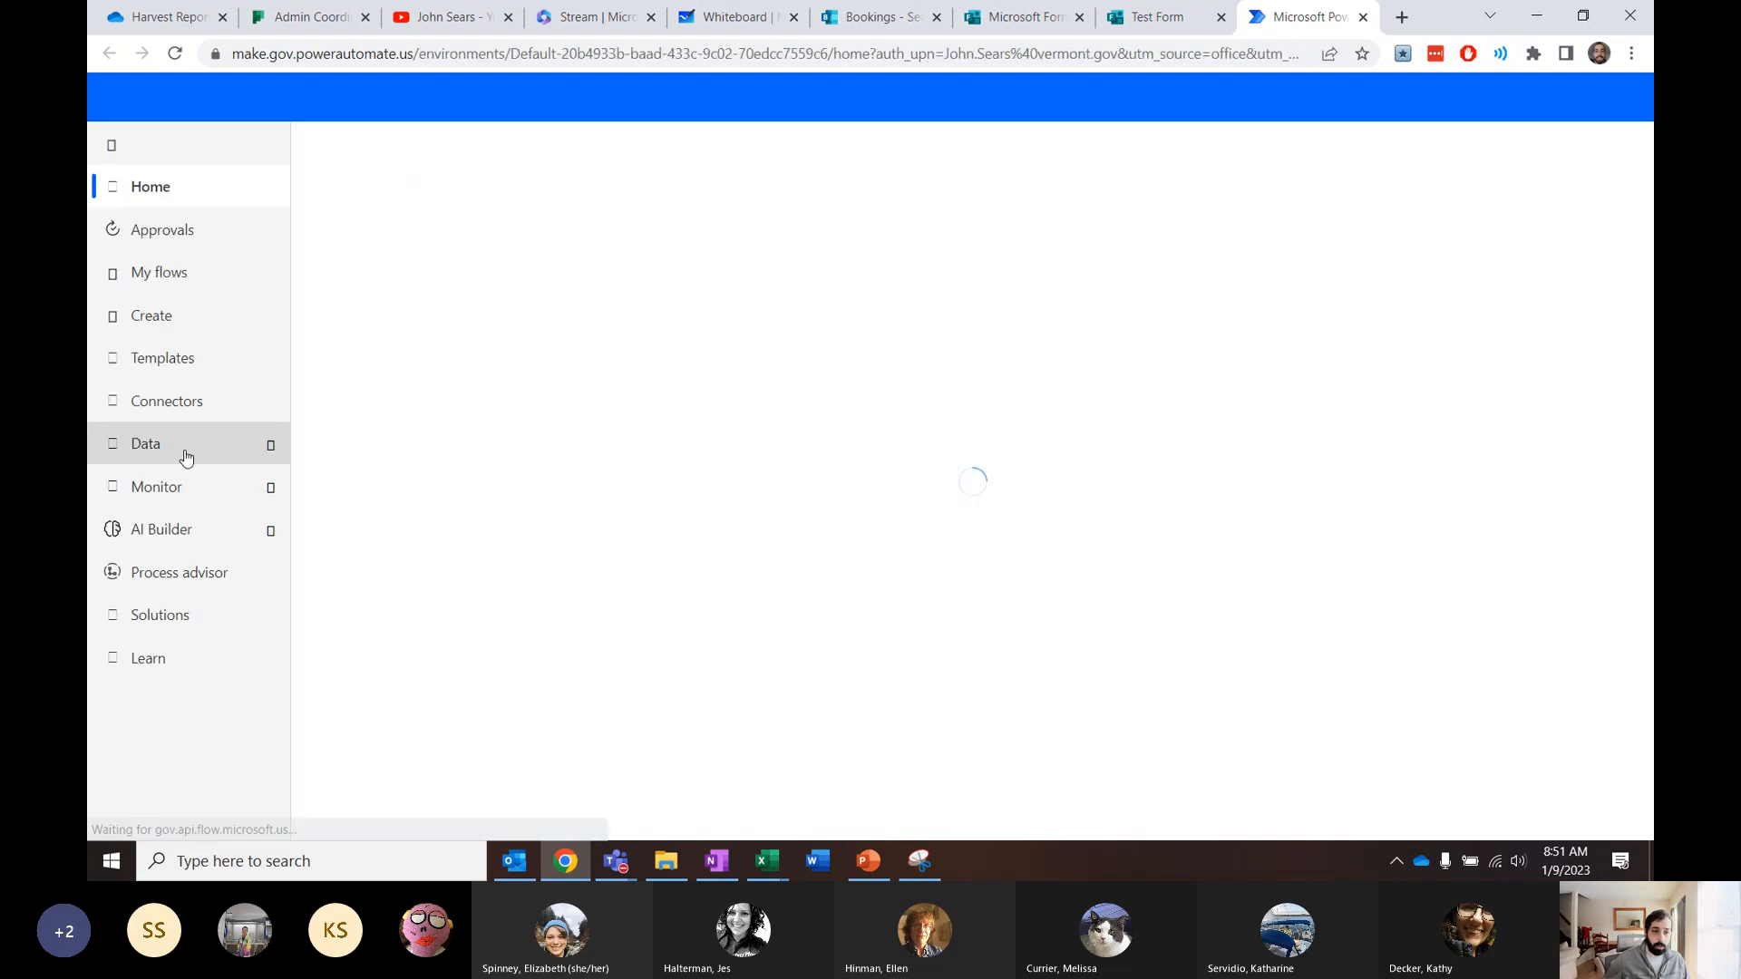
click(133, 322)
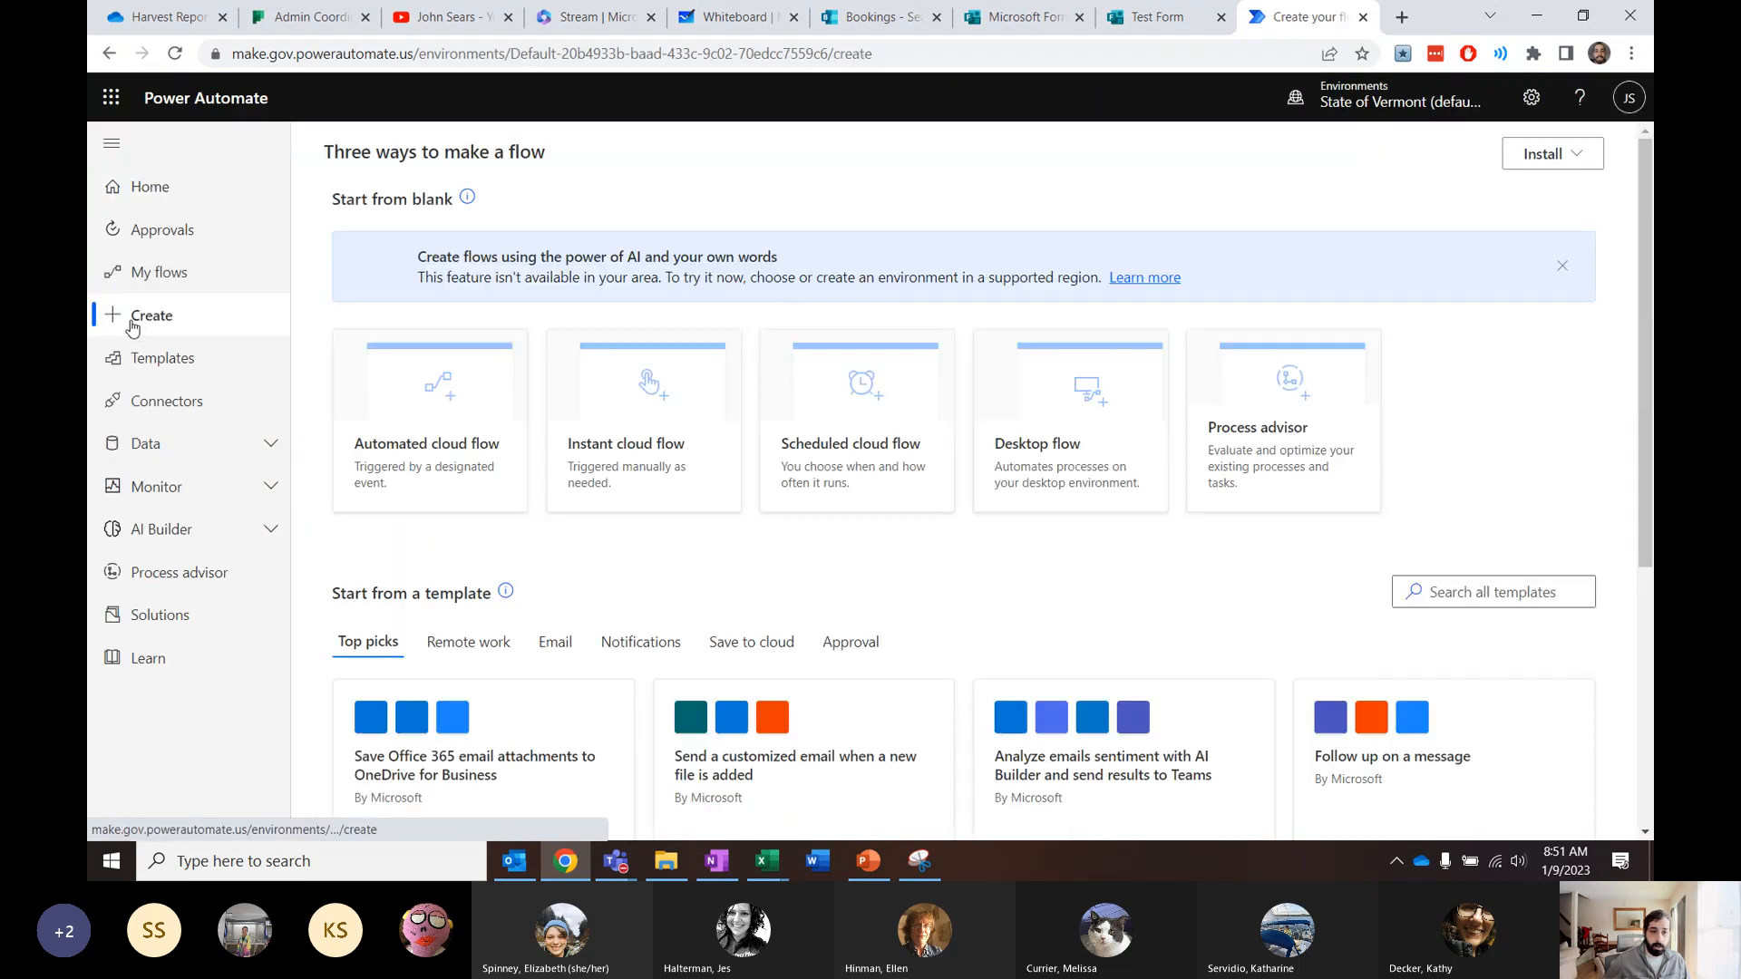
click(422, 402)
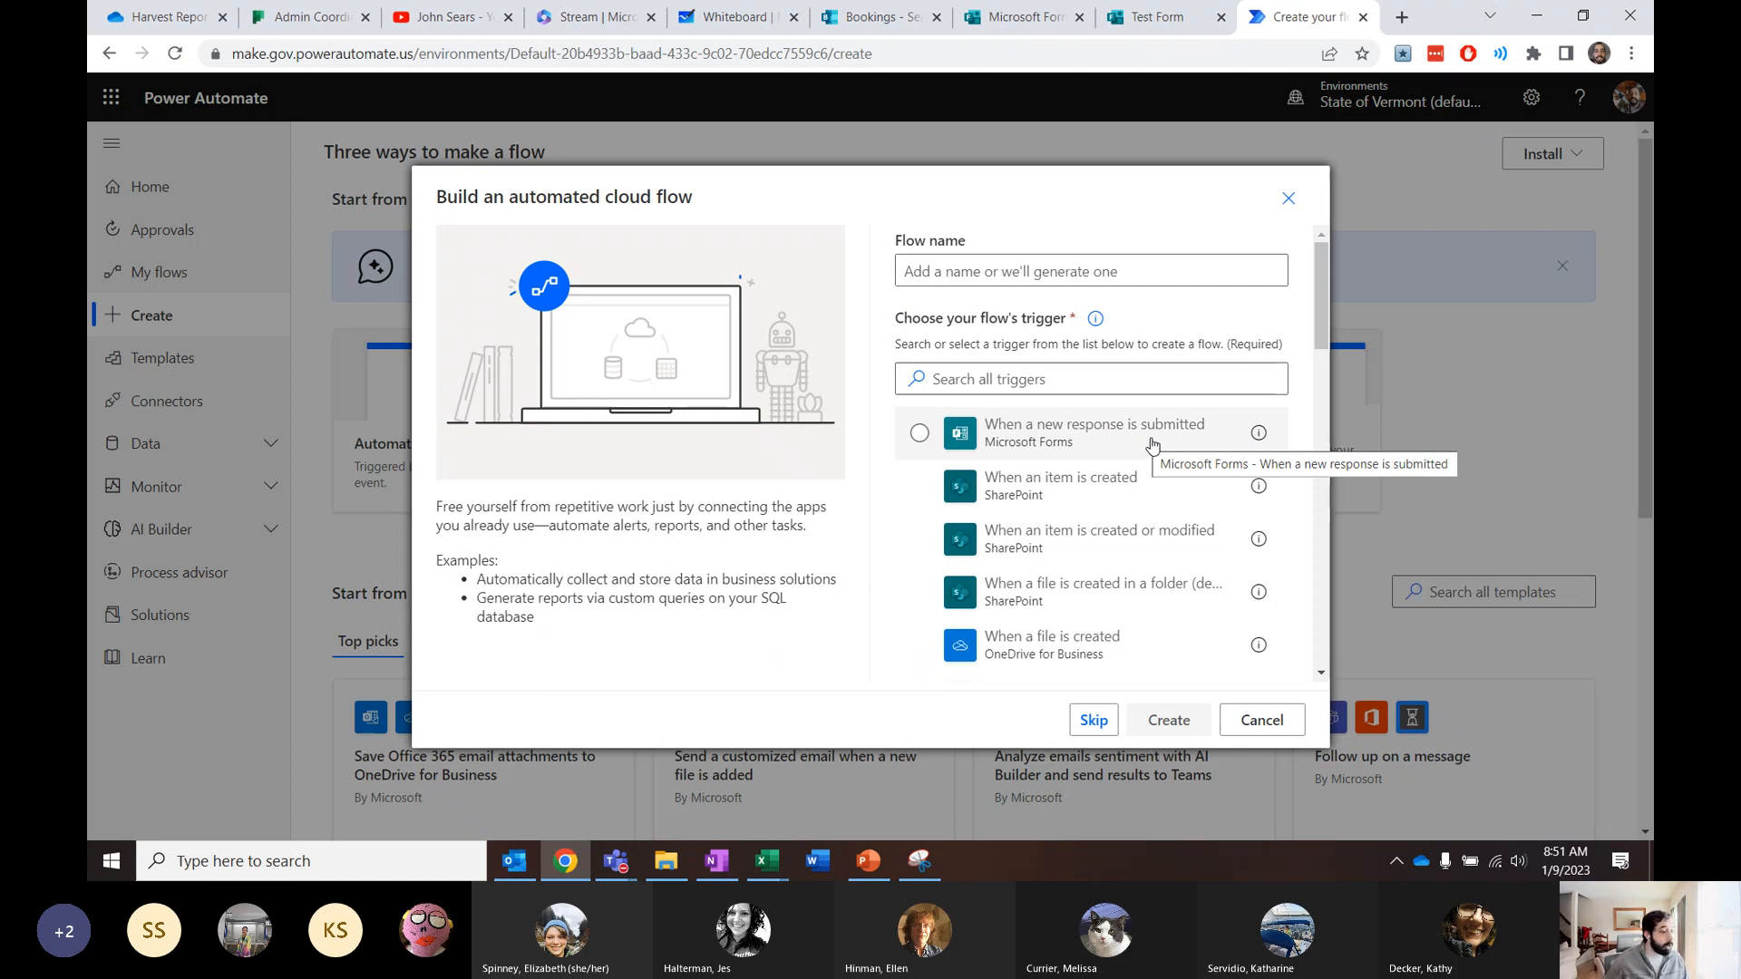
Switch back to Test Form, check its response summary and Excel export option, and return to the list of recent forms
click(1159, 16)
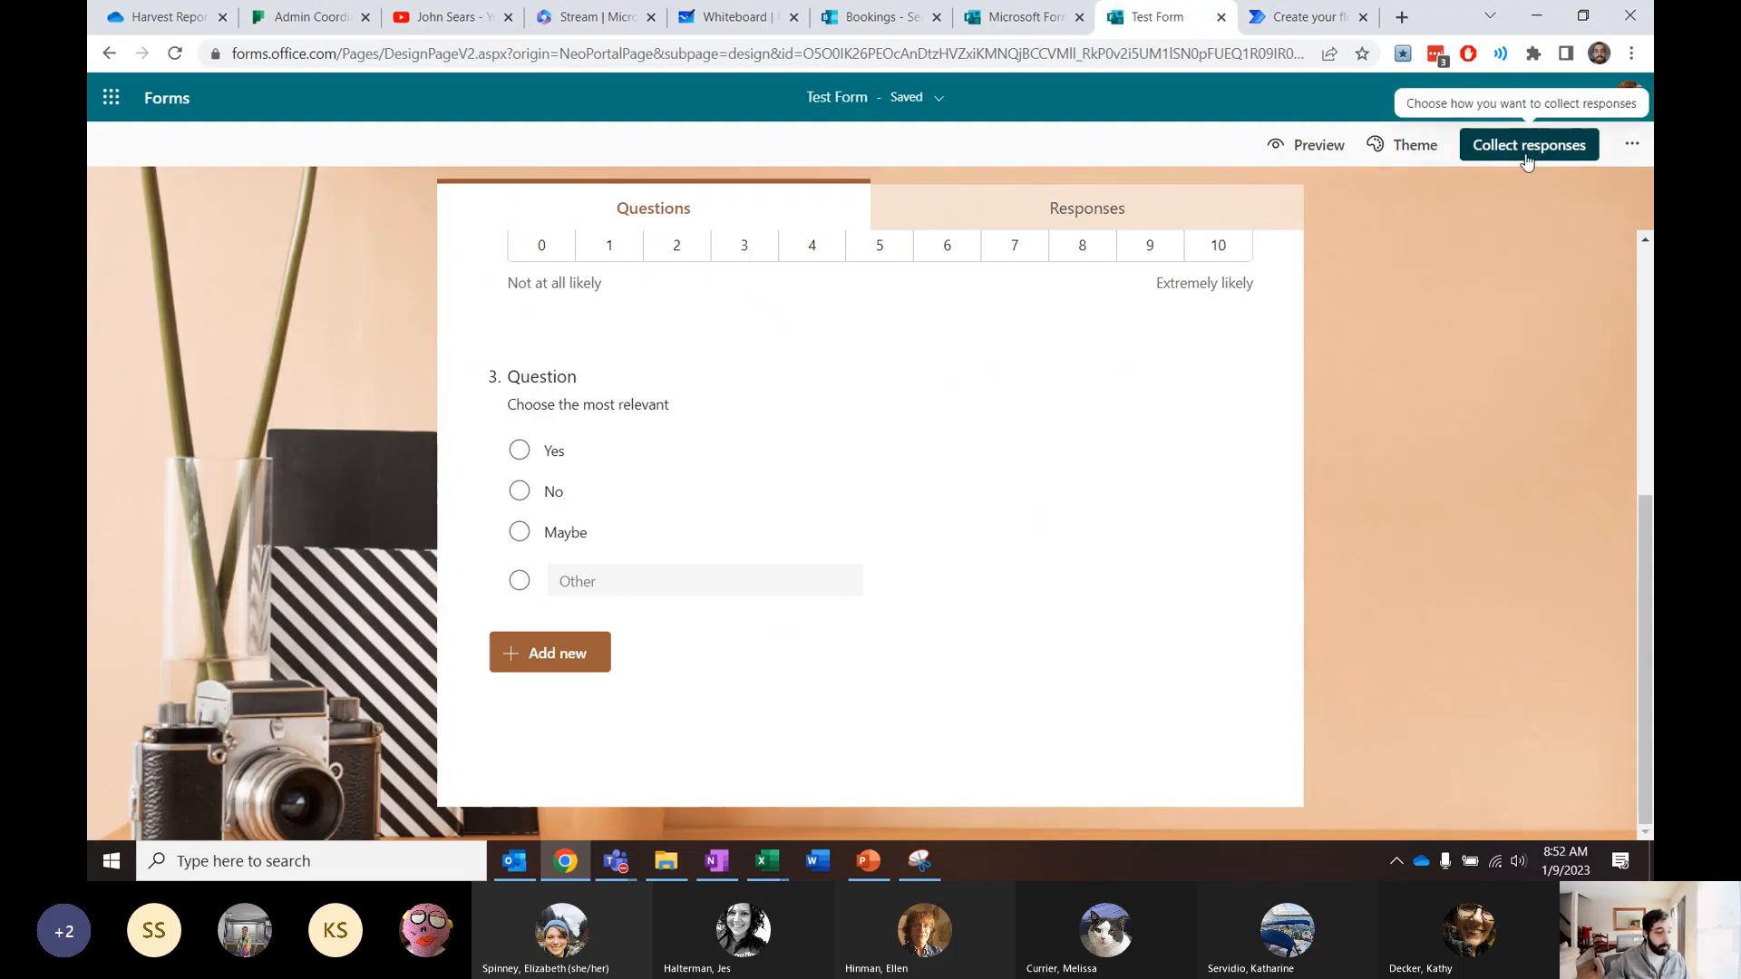
click(1036, 213)
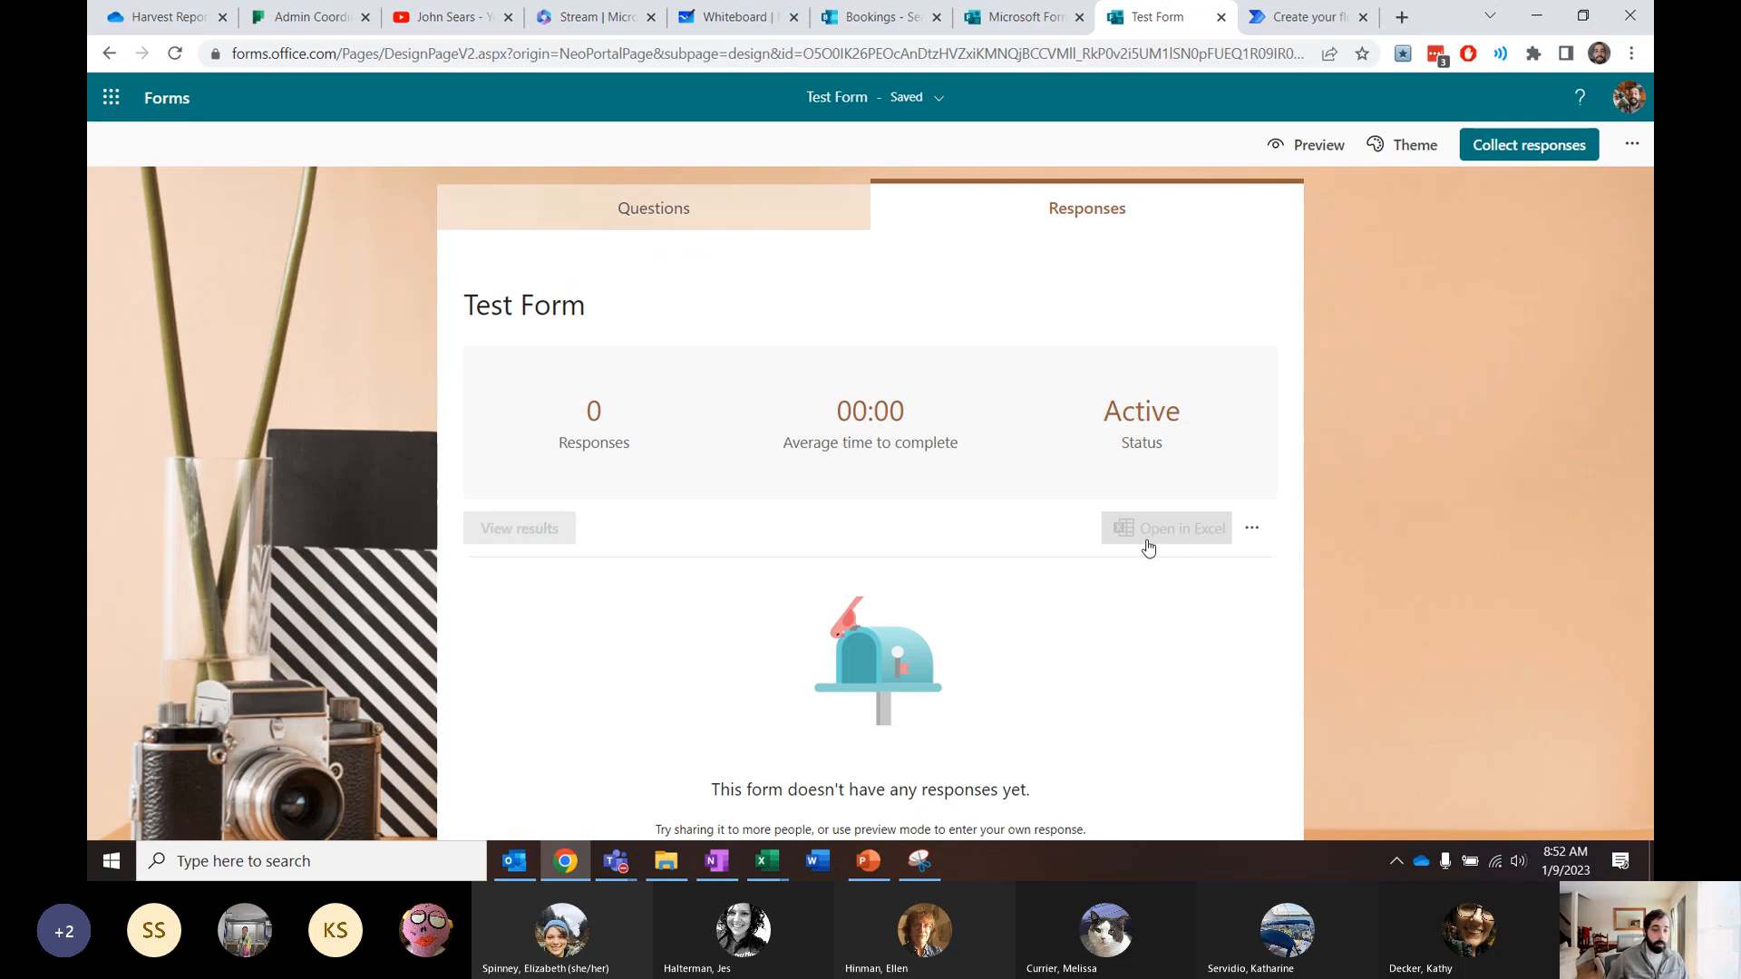
click(166, 98)
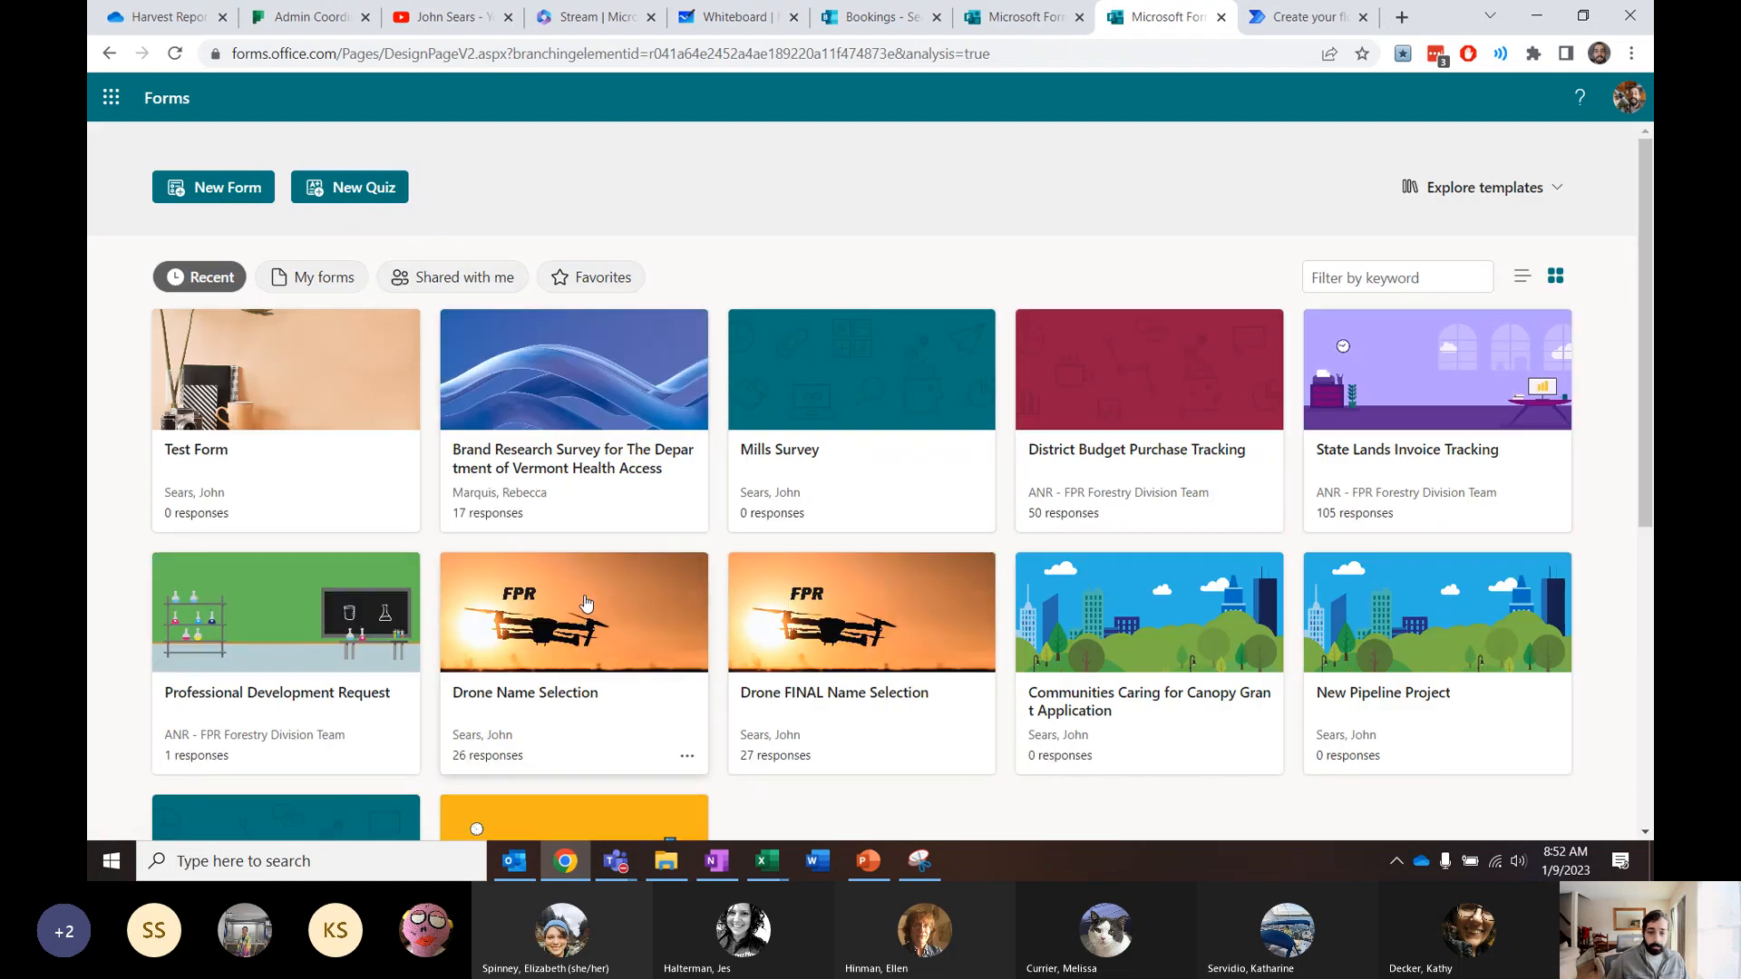
Open the Drone FINAL Name Selection form and review its ranking question and answer options
click(849, 624)
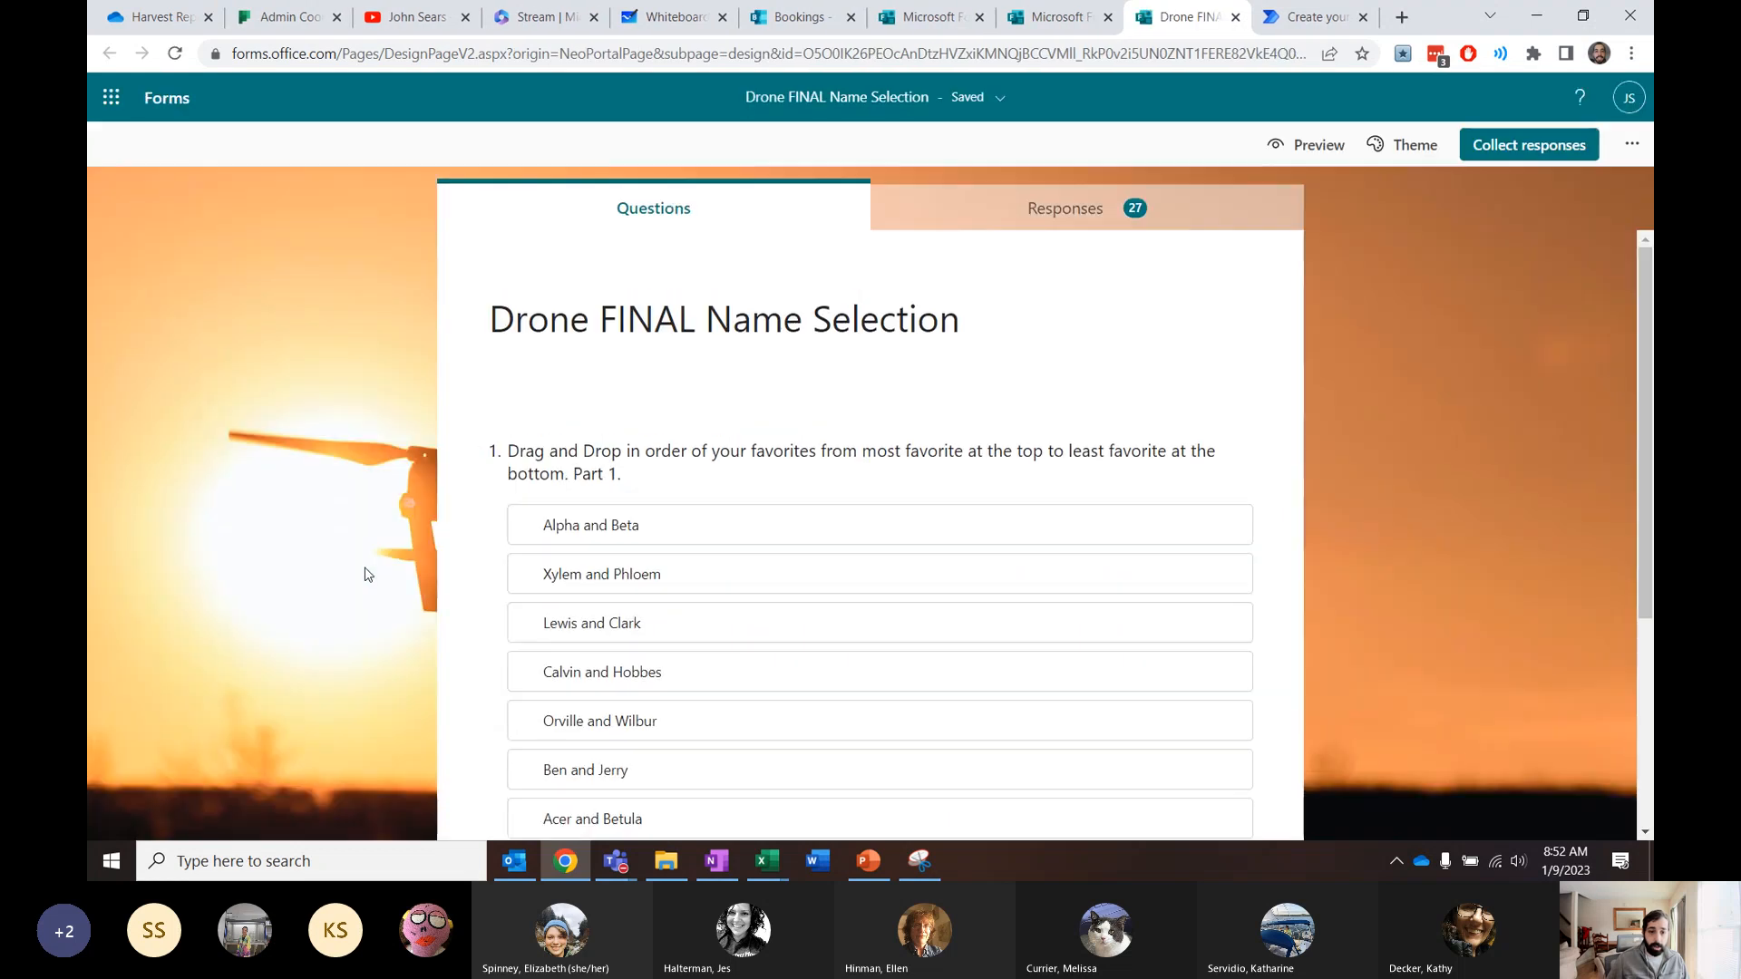
scroll(279, 536, down, 3)
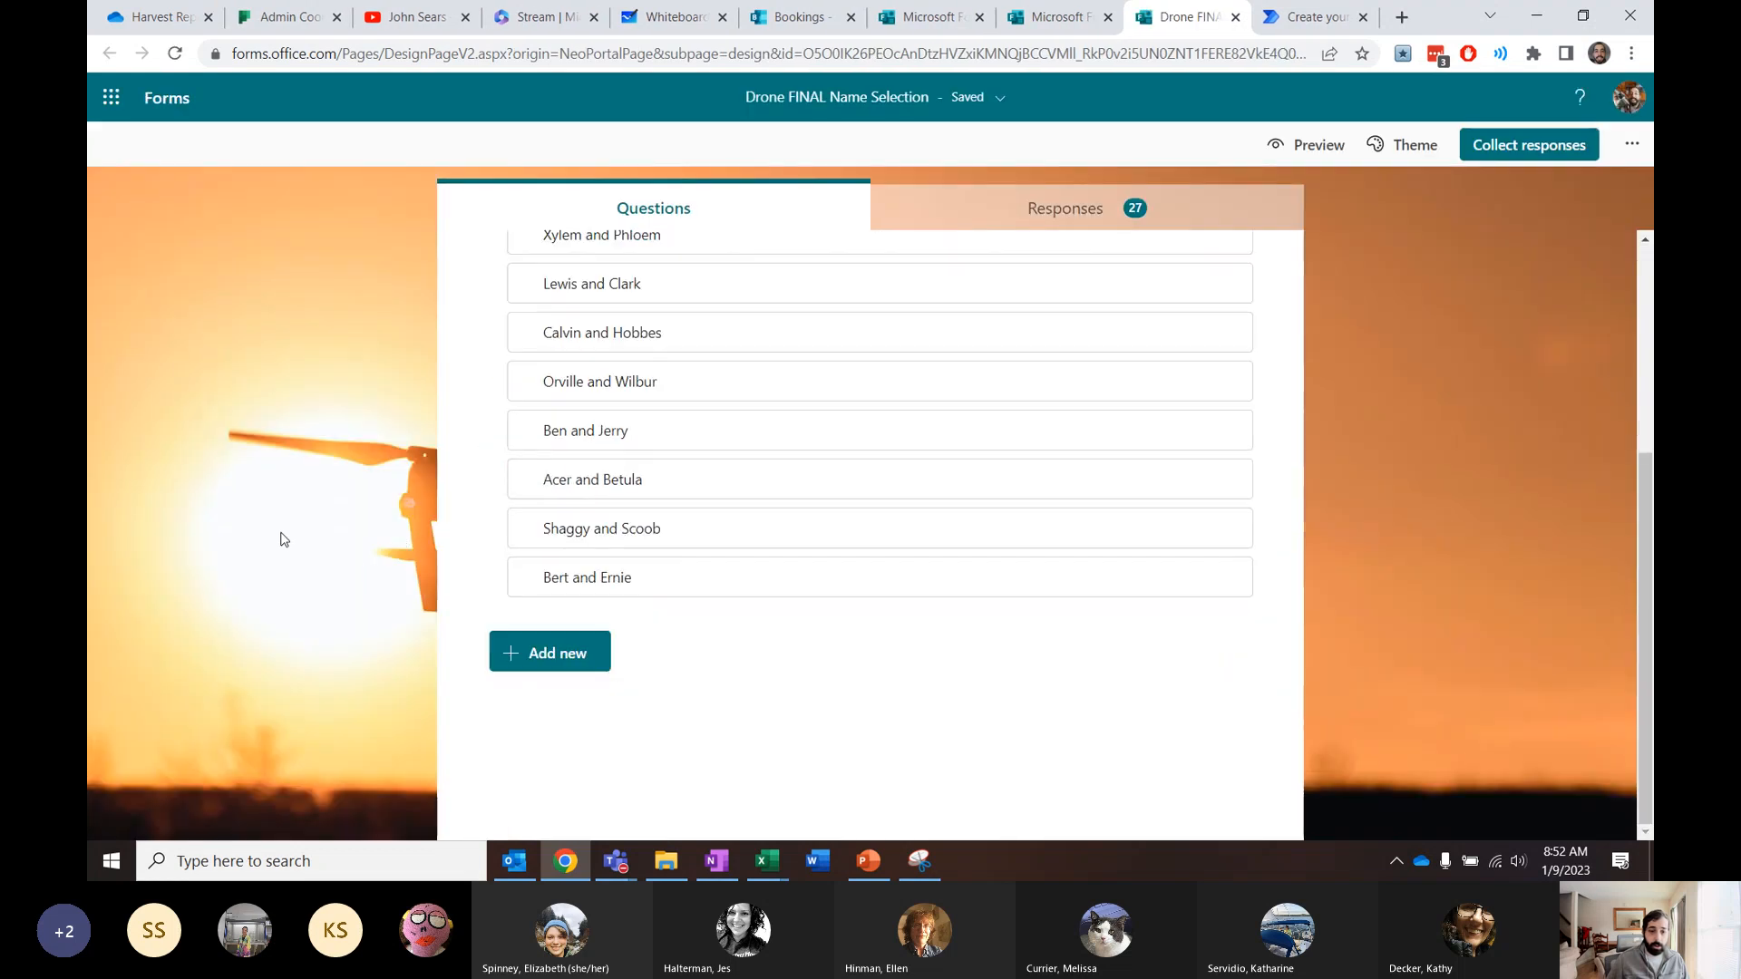
scroll(270, 537, up, 2)
scroll(269, 539, down, 1)
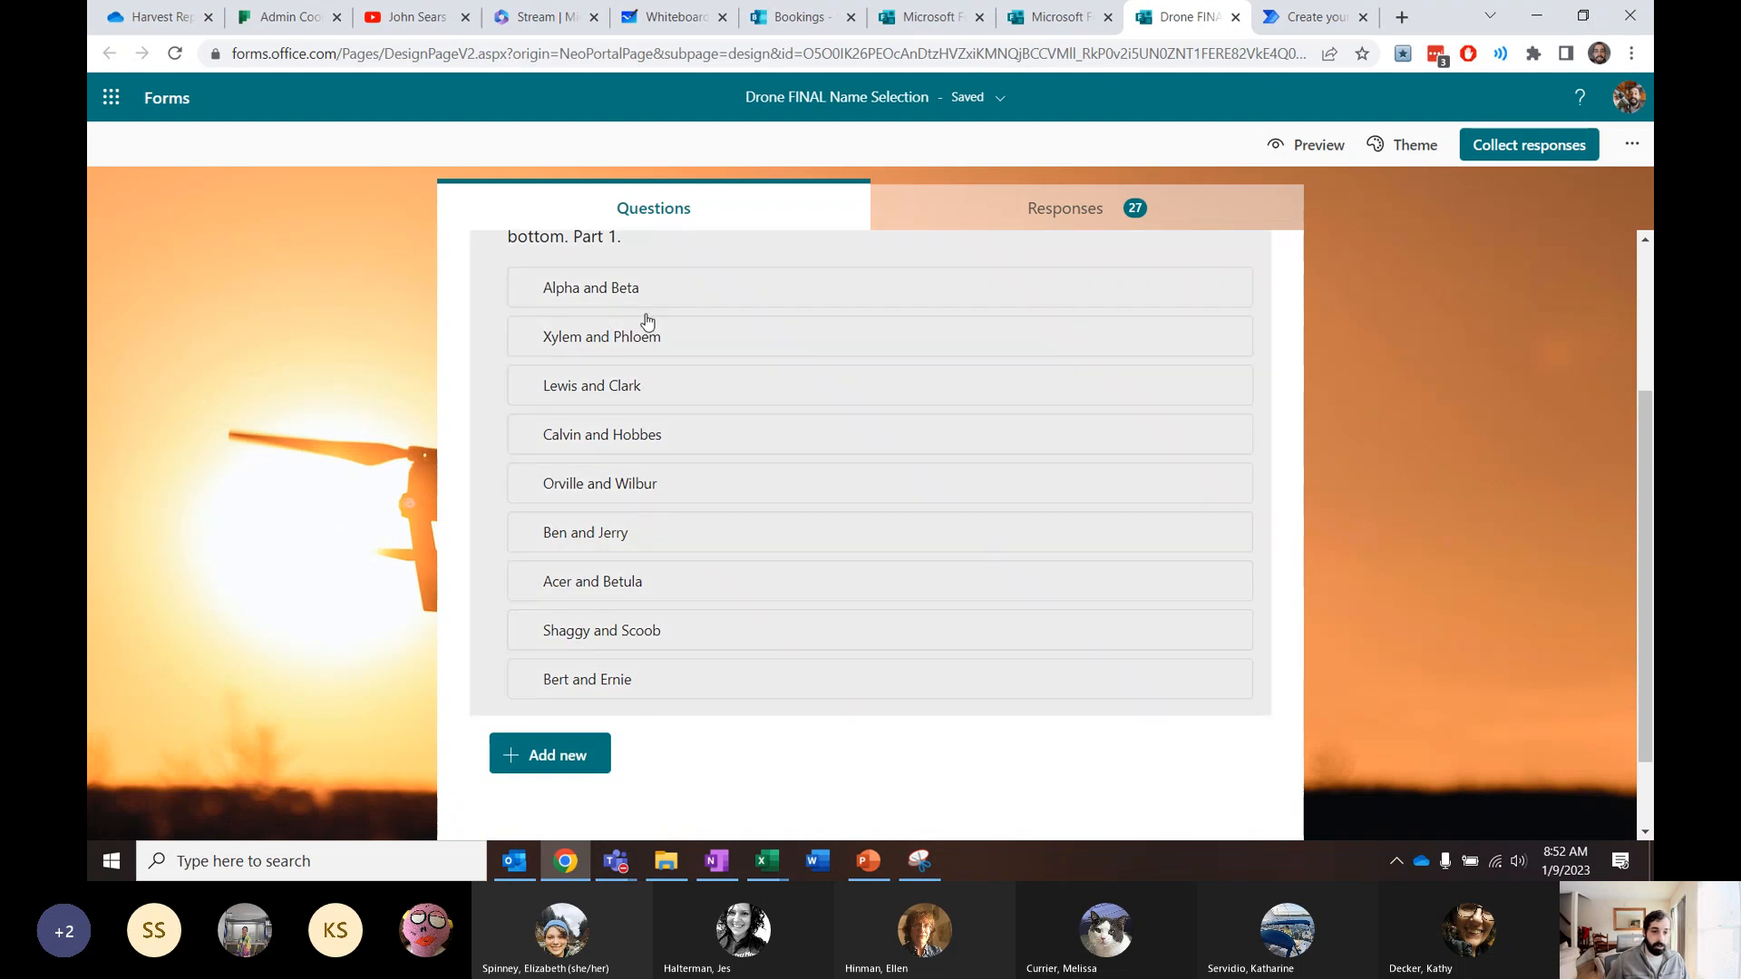
scroll(644, 326, up, 2)
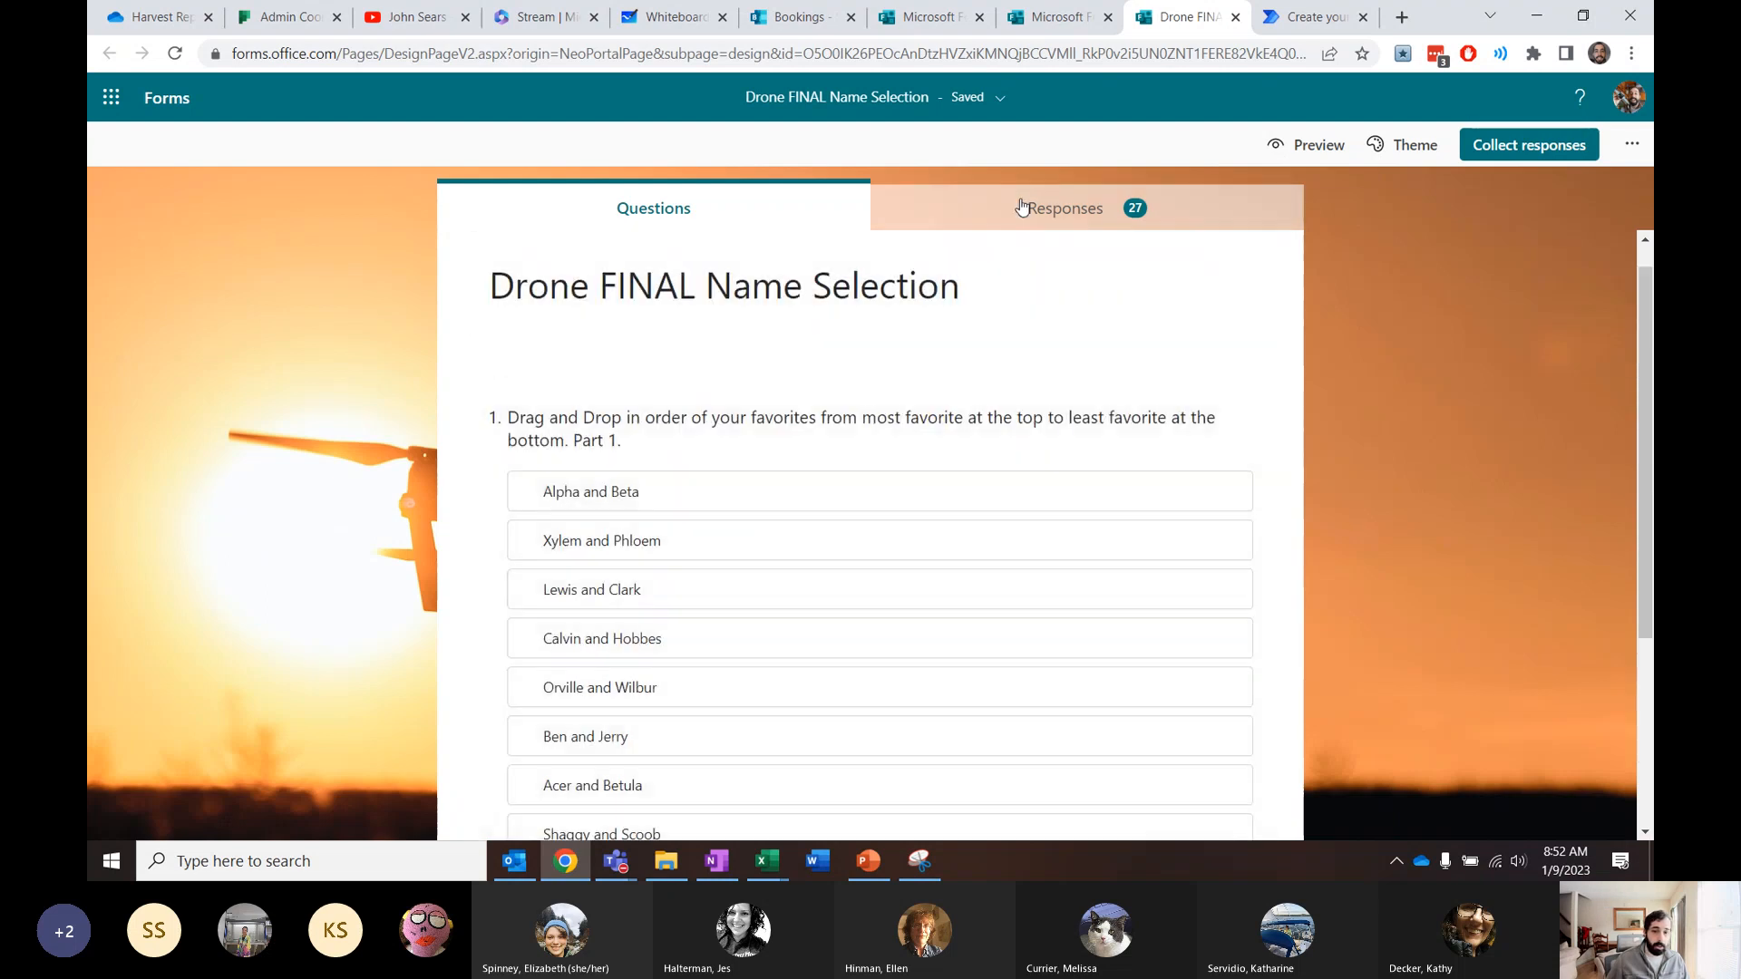
Examine the form's response results, comparing the ranked names and their first-to-last-choice distribution chart
click(1020, 207)
scroll(794, 295, down, 2)
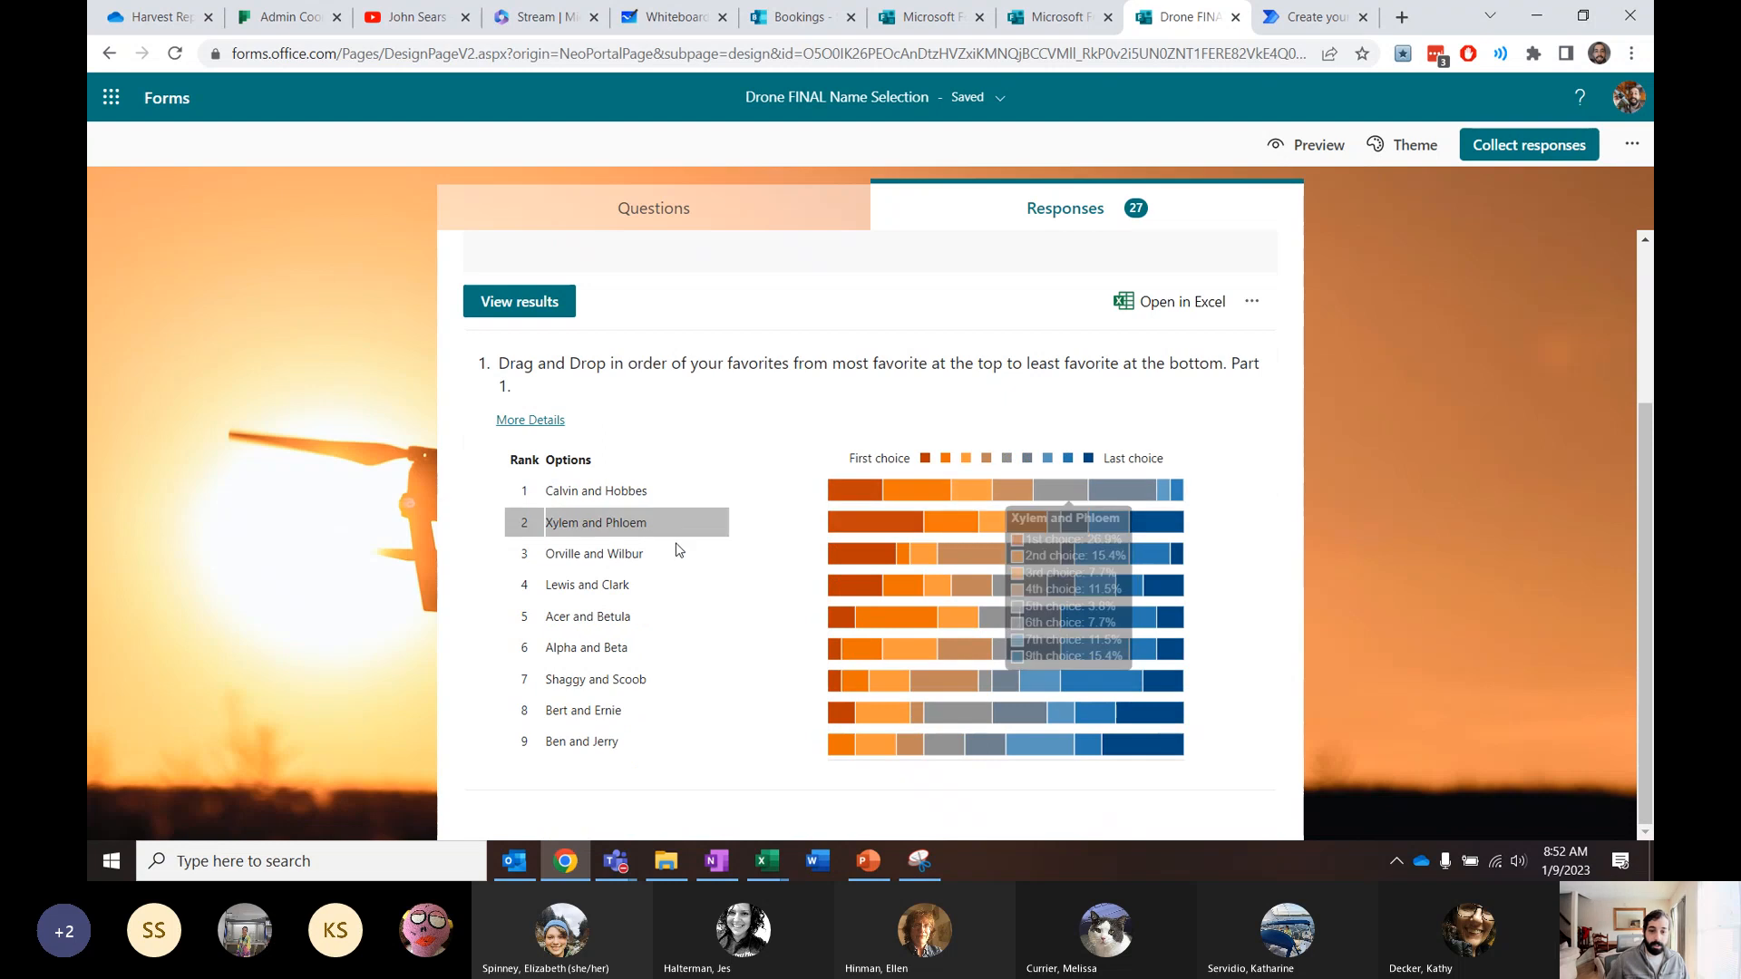
mouse_move(1182, 752)
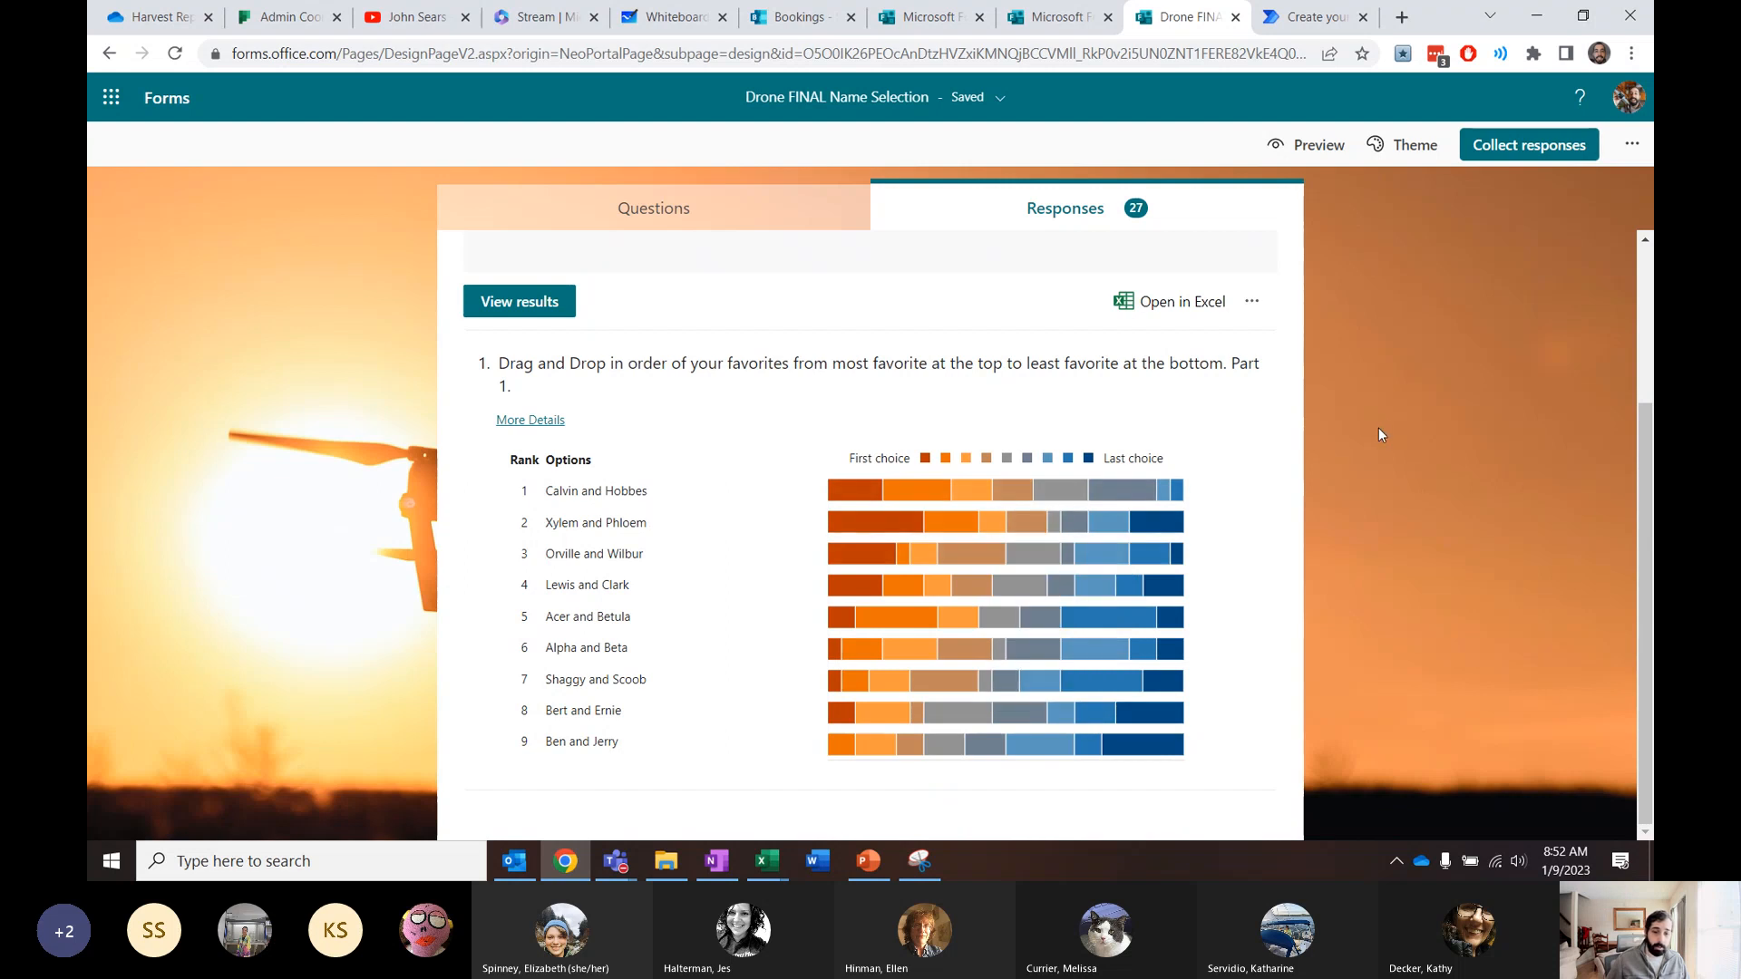
mouse_move(615, 533)
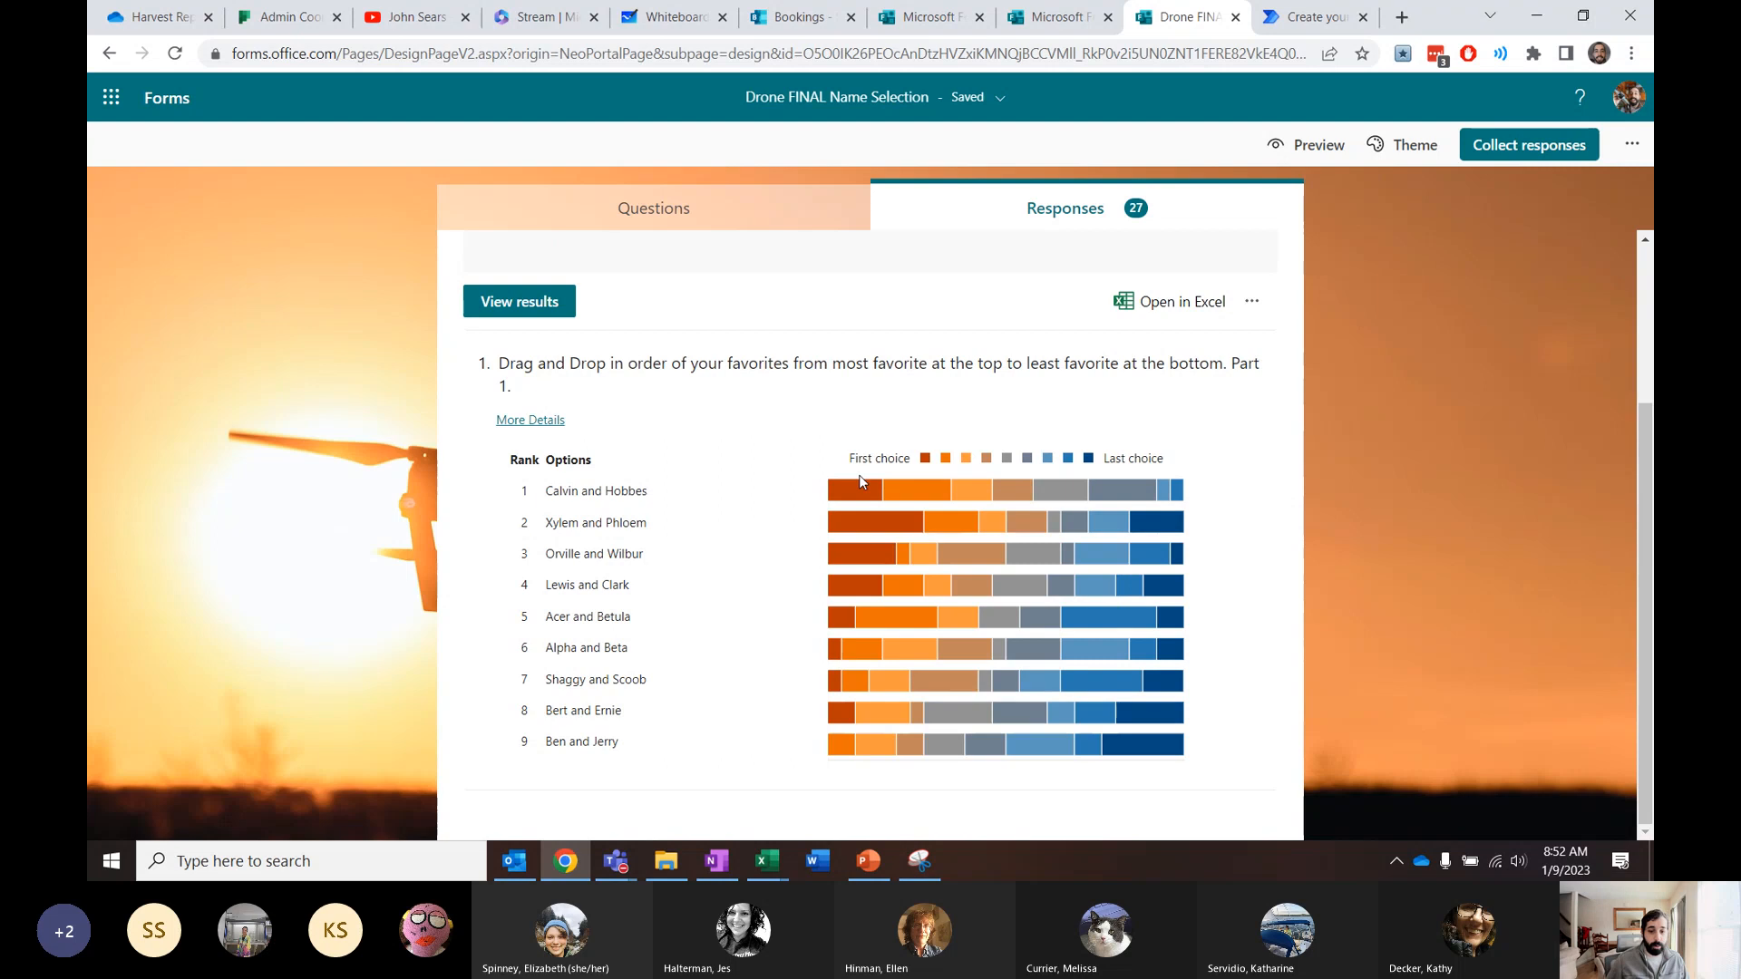
mouse_move(968, 482)
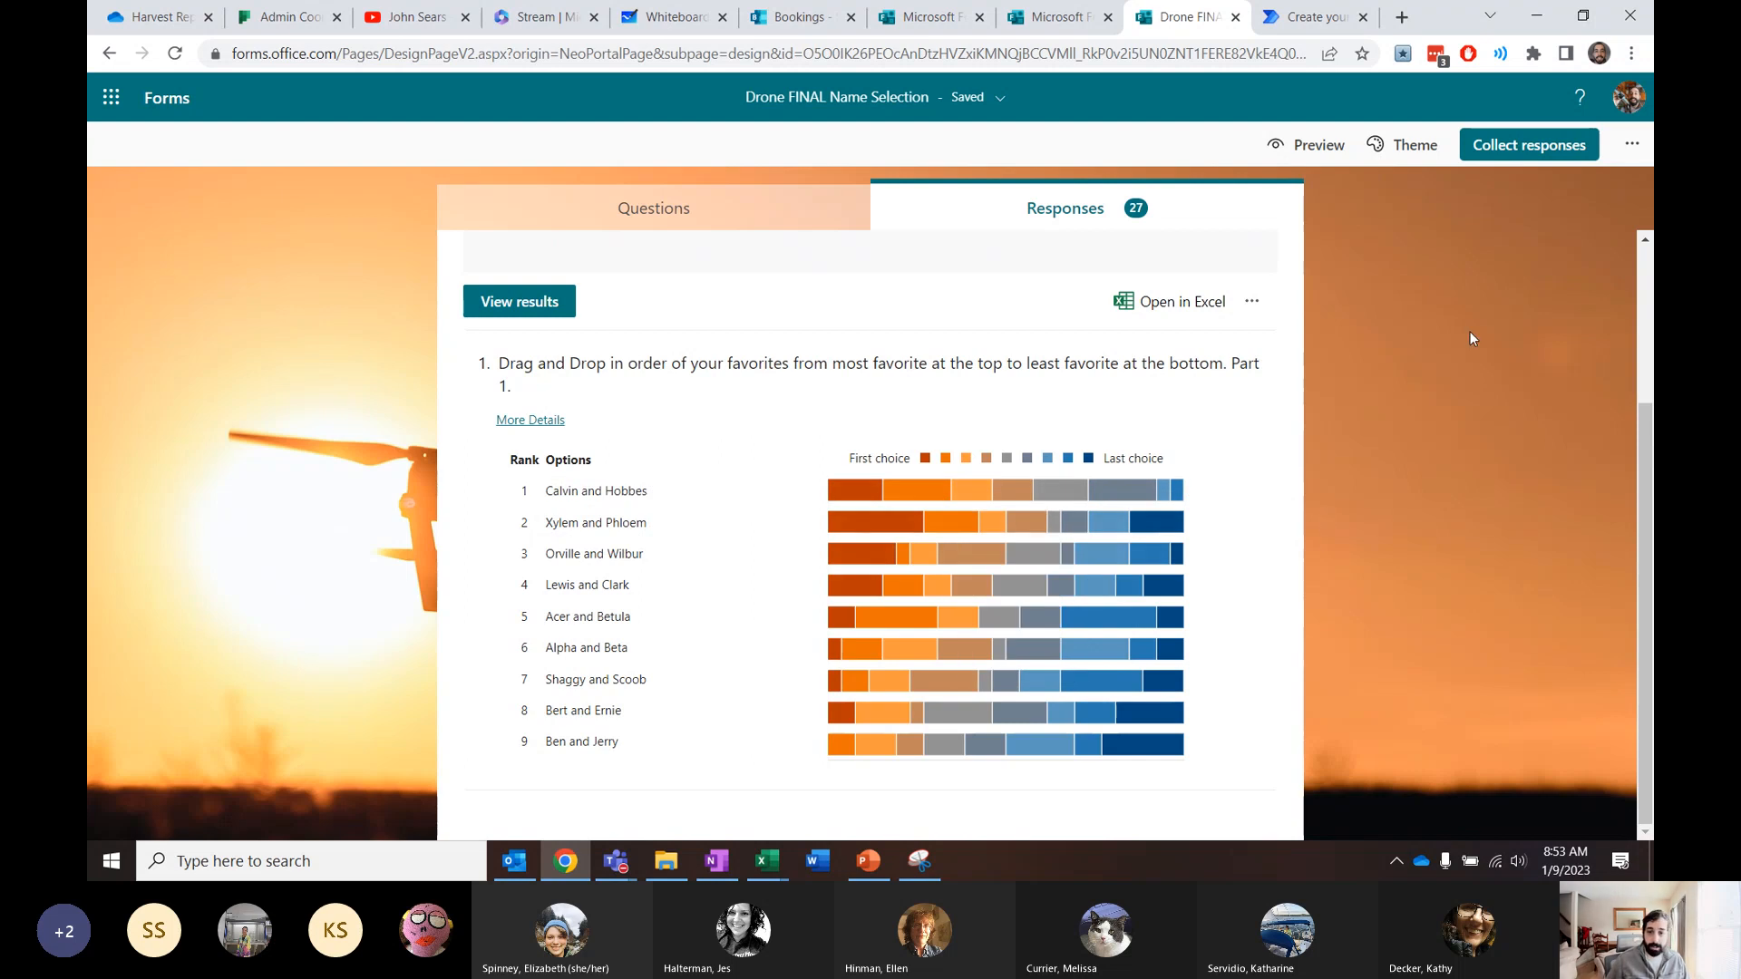
Export the responses to Excel, open the workbook, highlight the ranking answers in F2:F22, and put the workbook out of view
click(1174, 301)
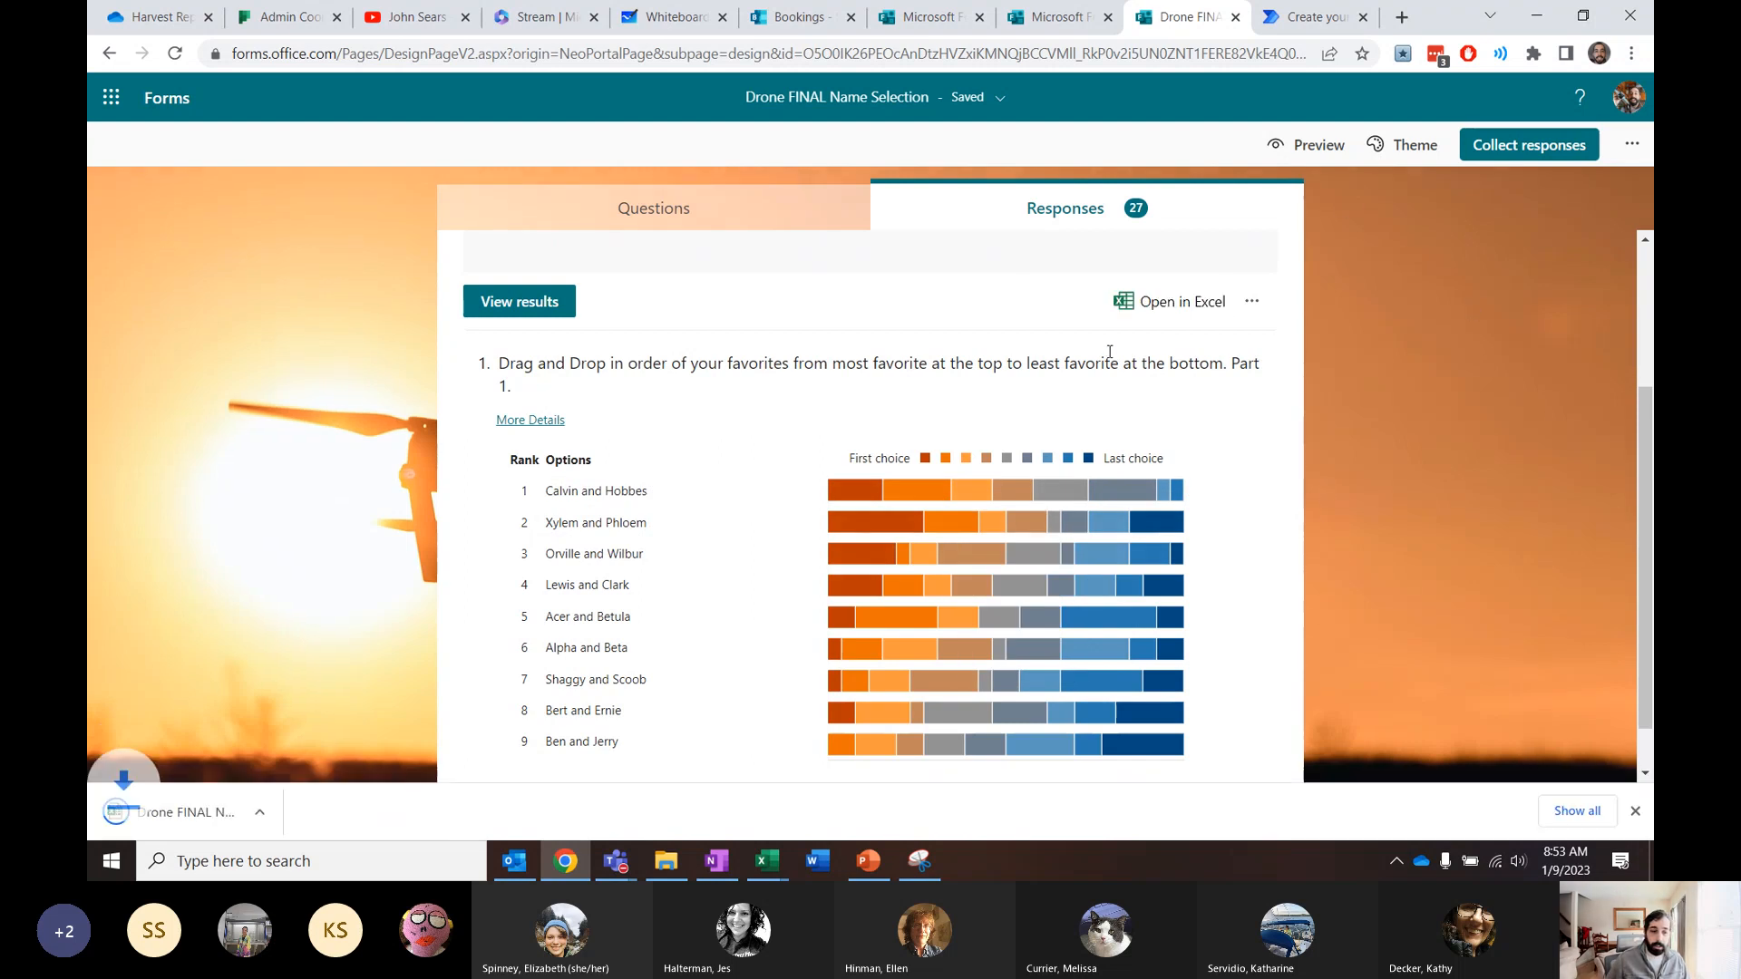
click(237, 813)
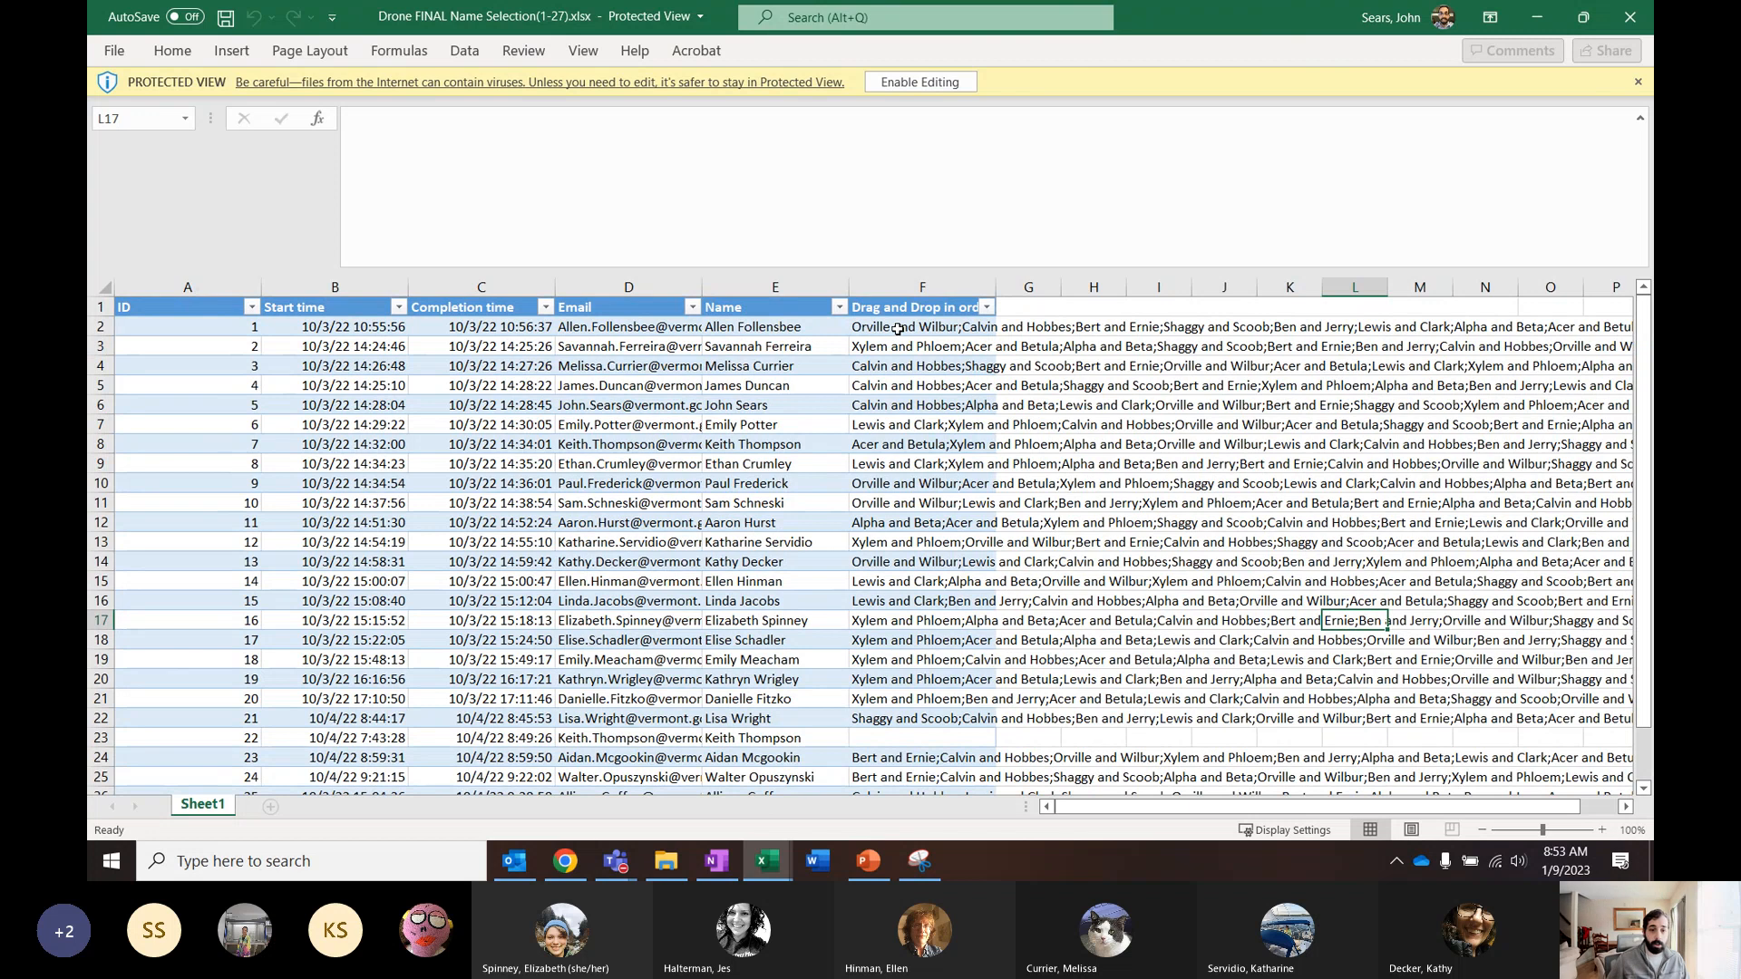
drag(898, 331, 921, 719)
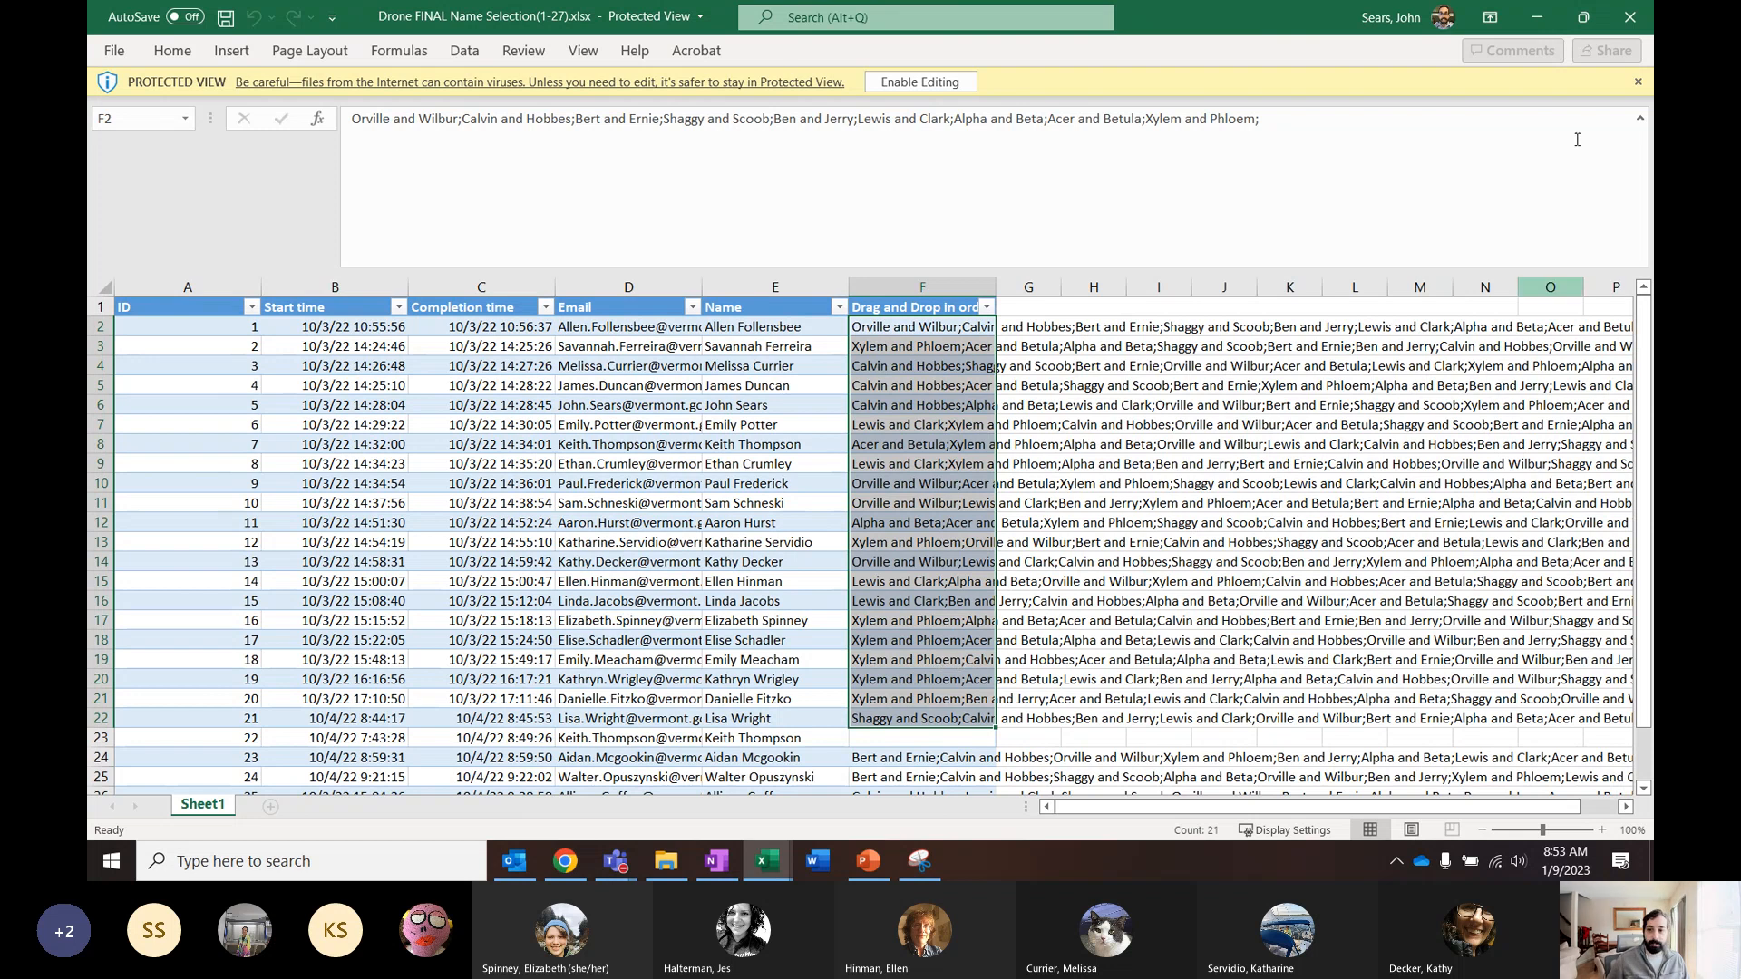
click(1536, 14)
click(1536, 17)
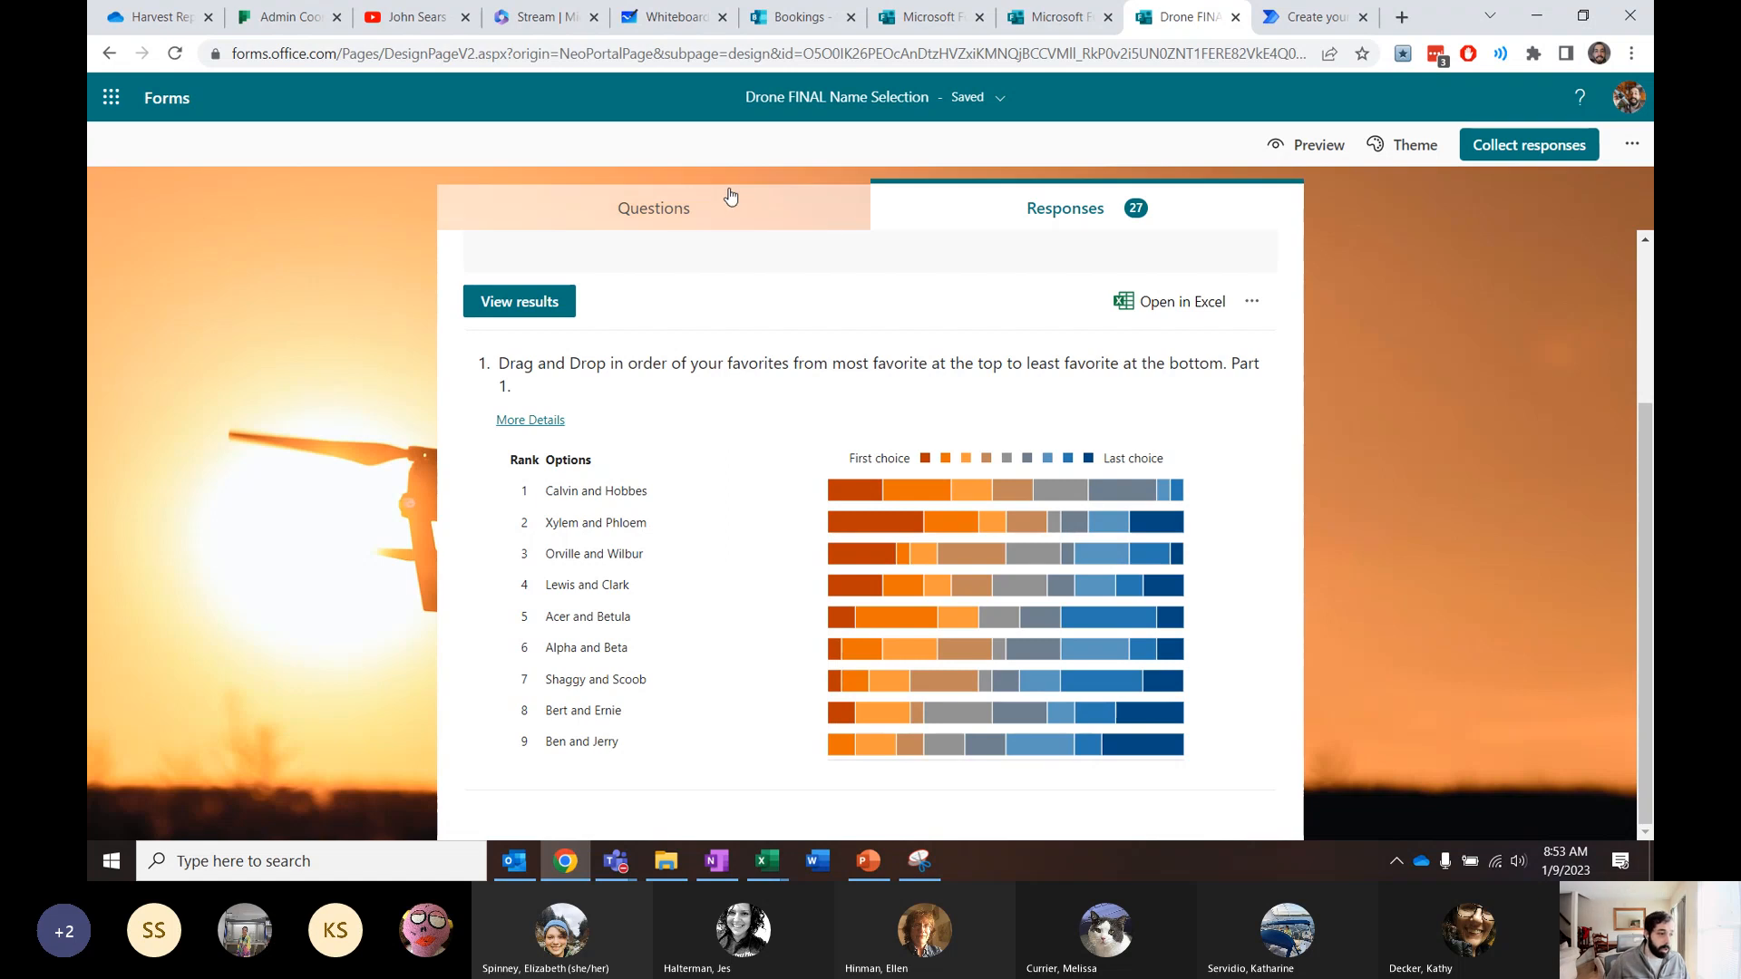
Return to the drone form's questions, close that form, and reopen Test Form at its third question
click(685, 220)
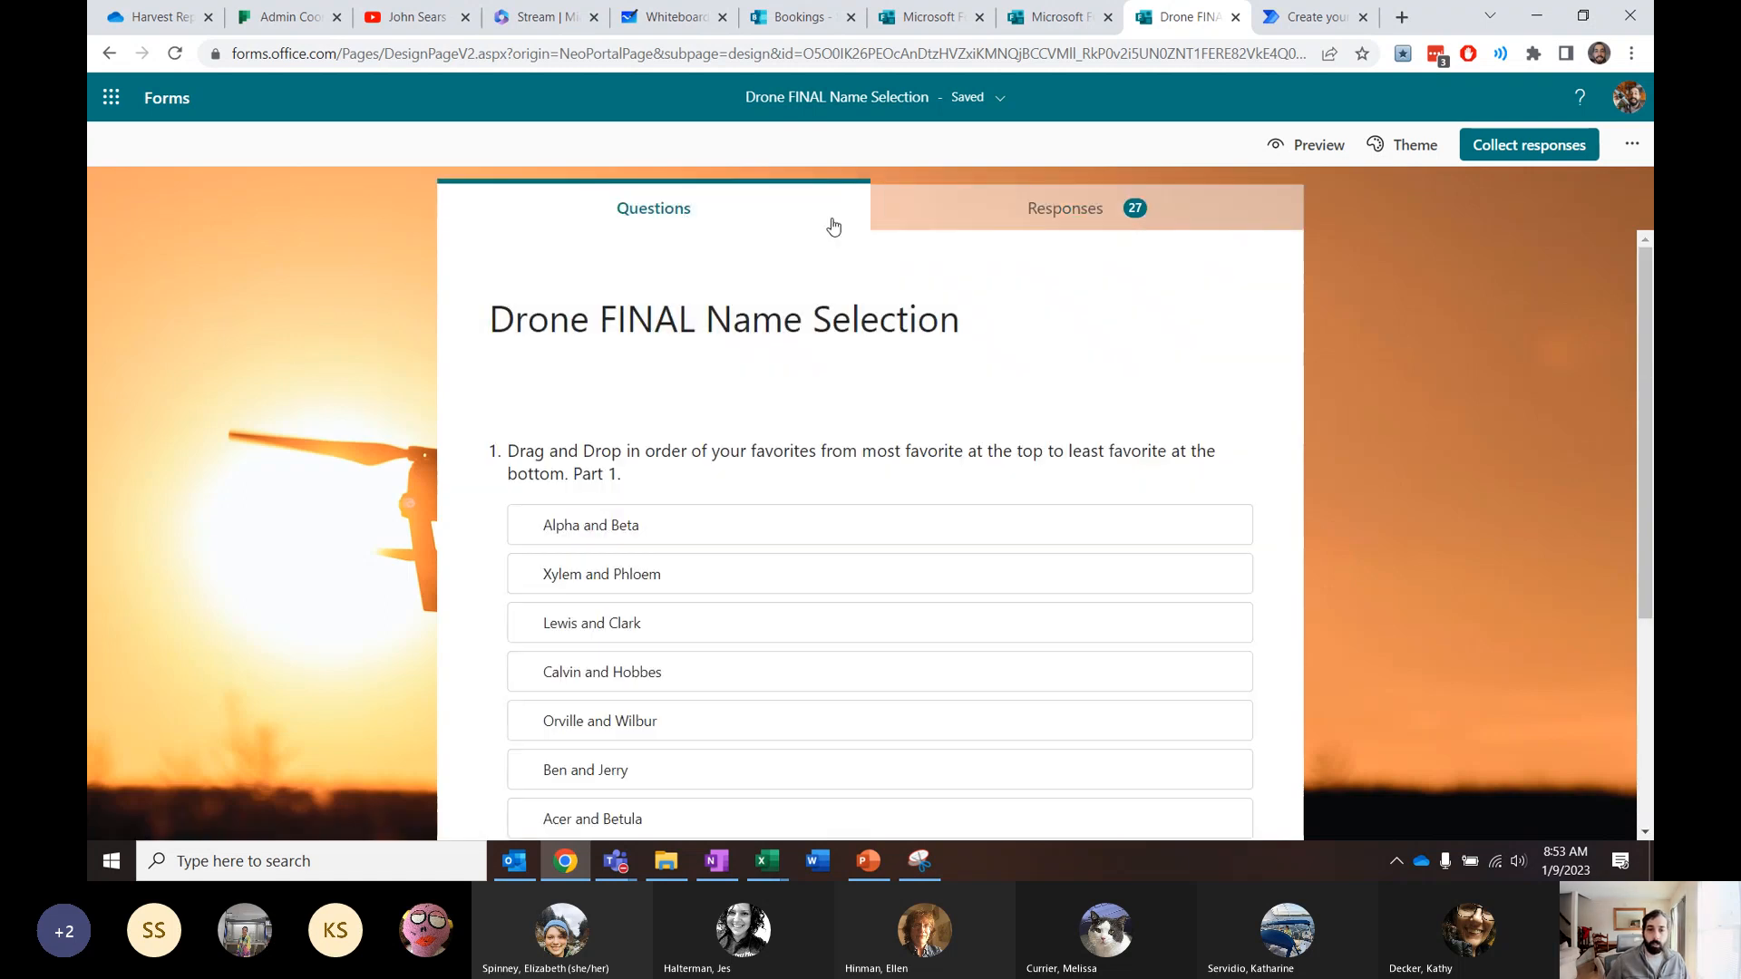
click(1234, 17)
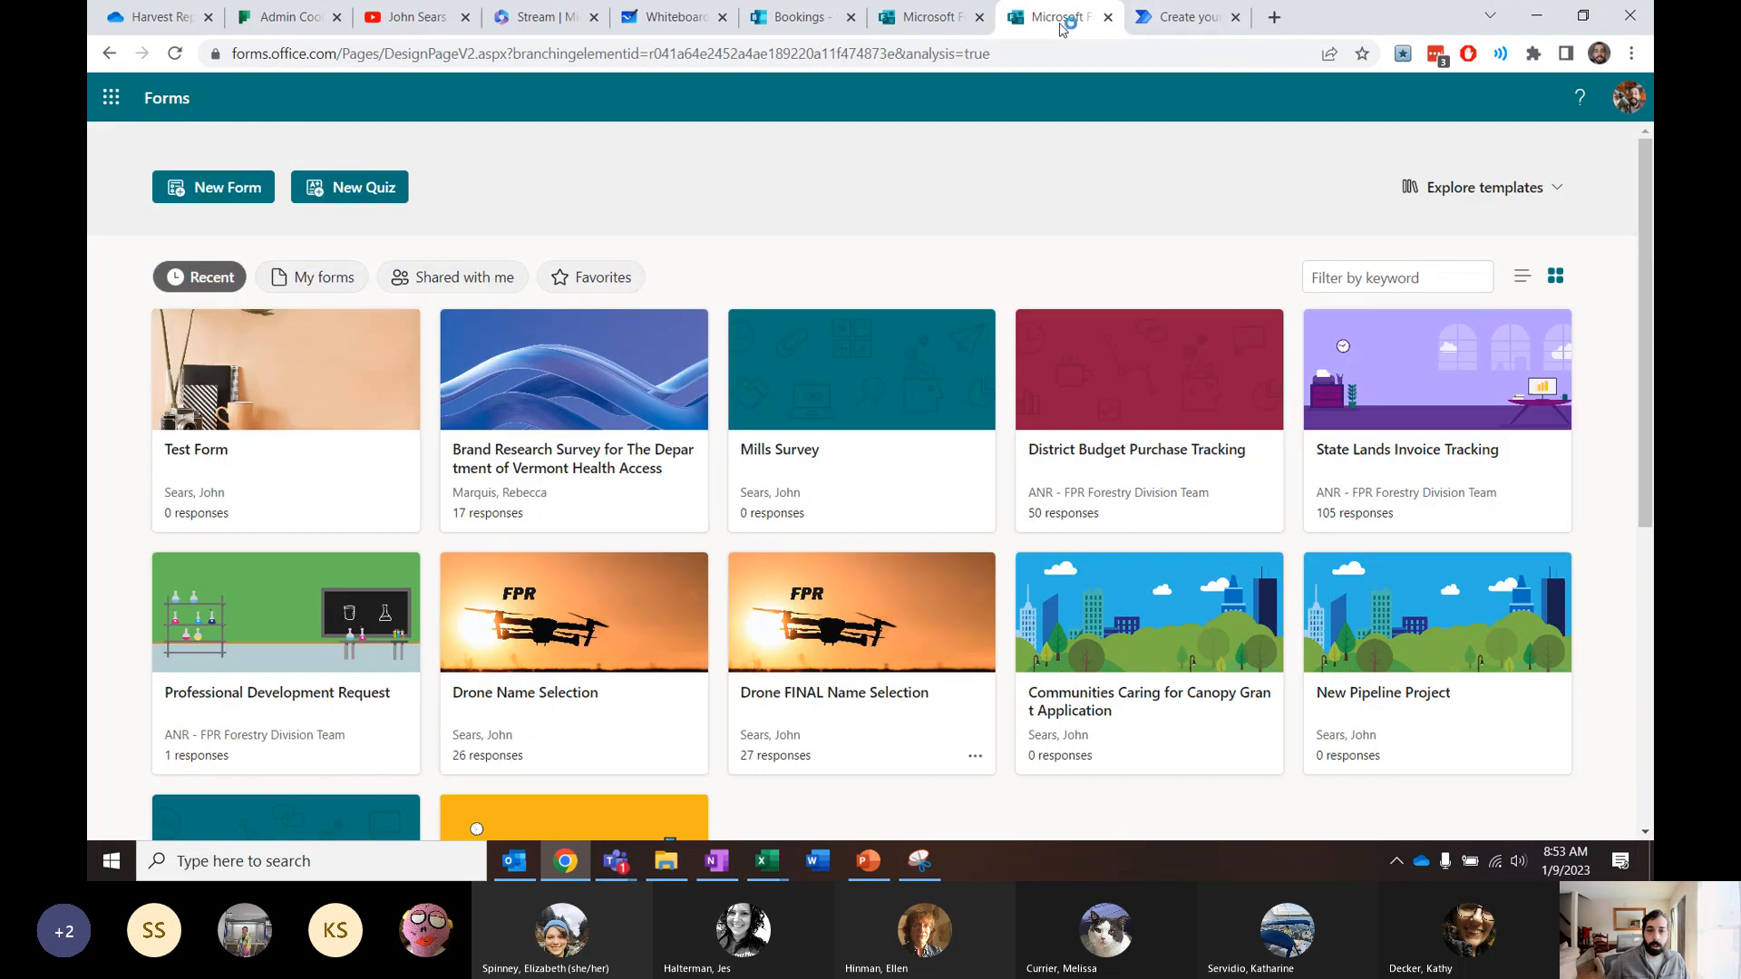
click(330, 389)
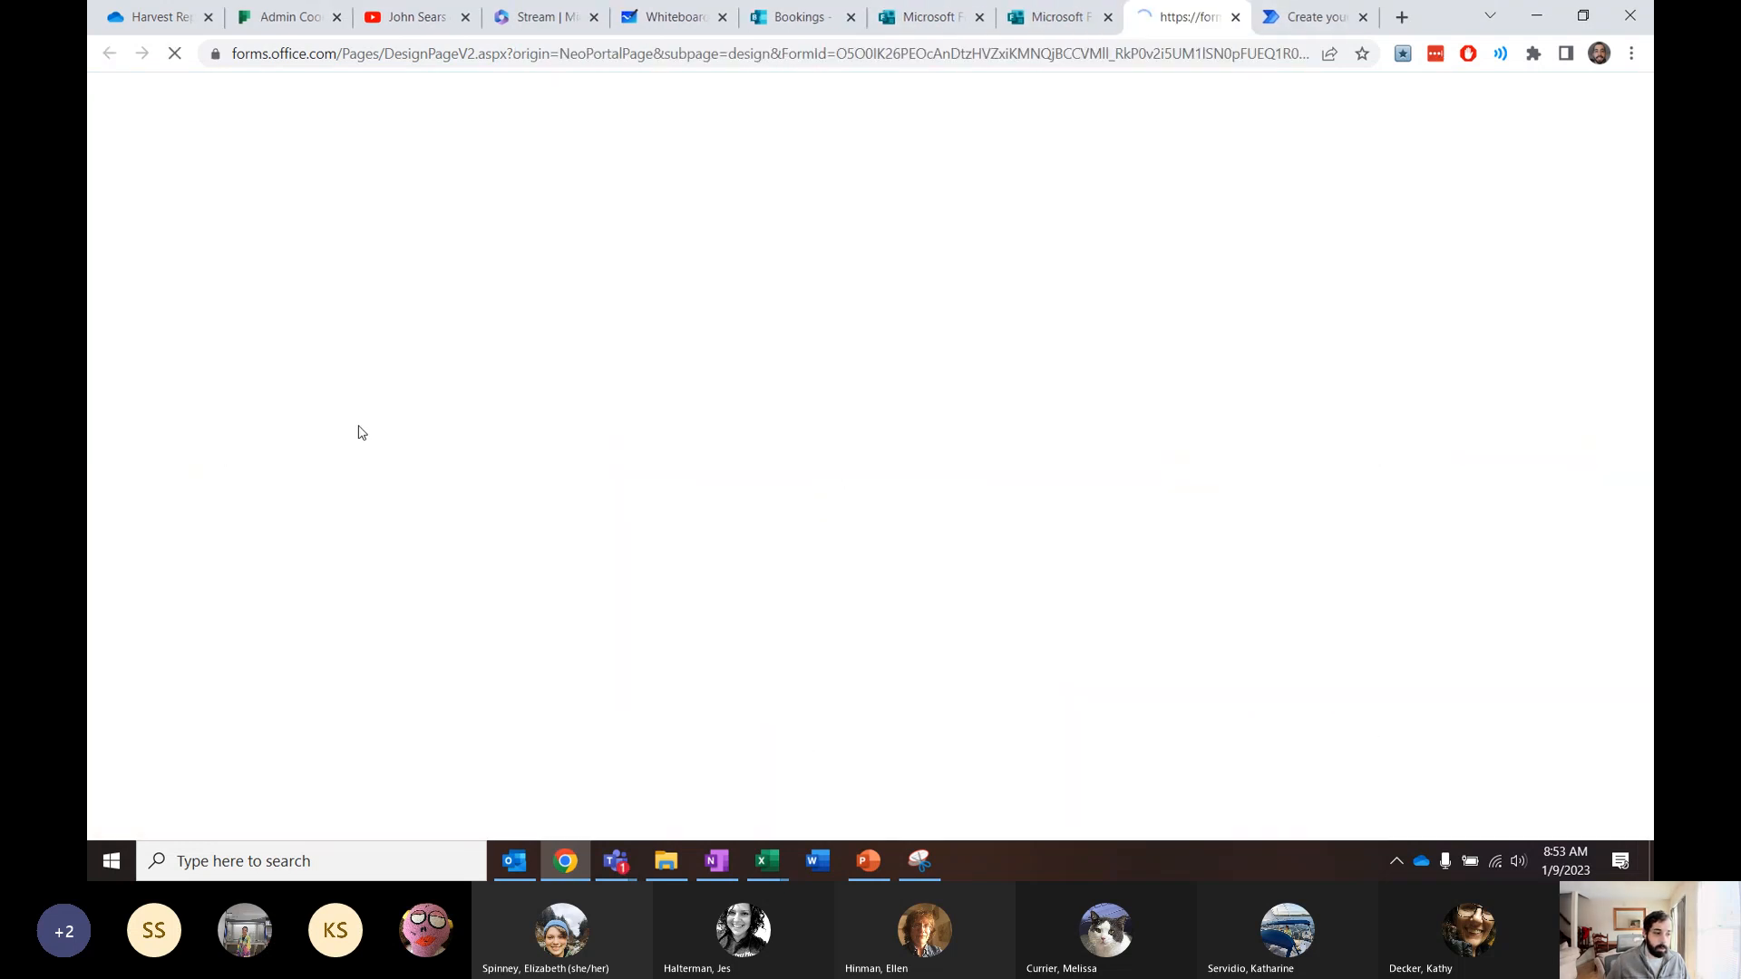
scroll(771, 467, down, 5)
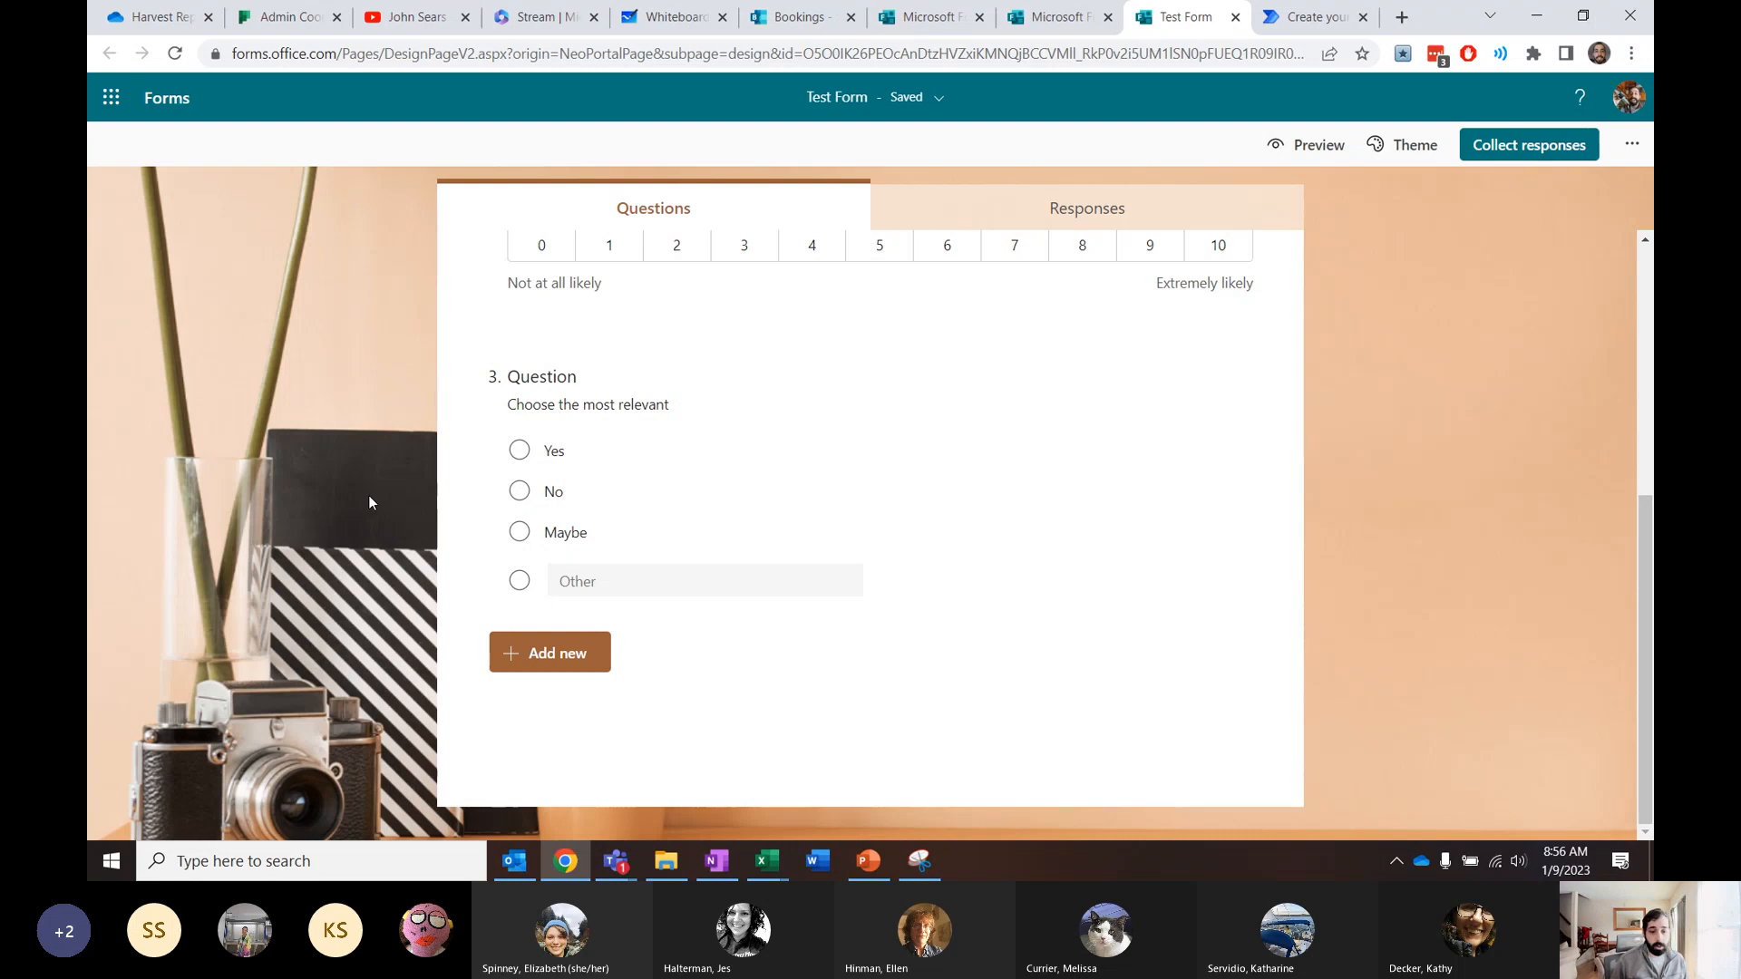
Switch to the OddsnEnds Essentials presentation in PowerPoint and show the Best Practices slide
key(alt+Tab)
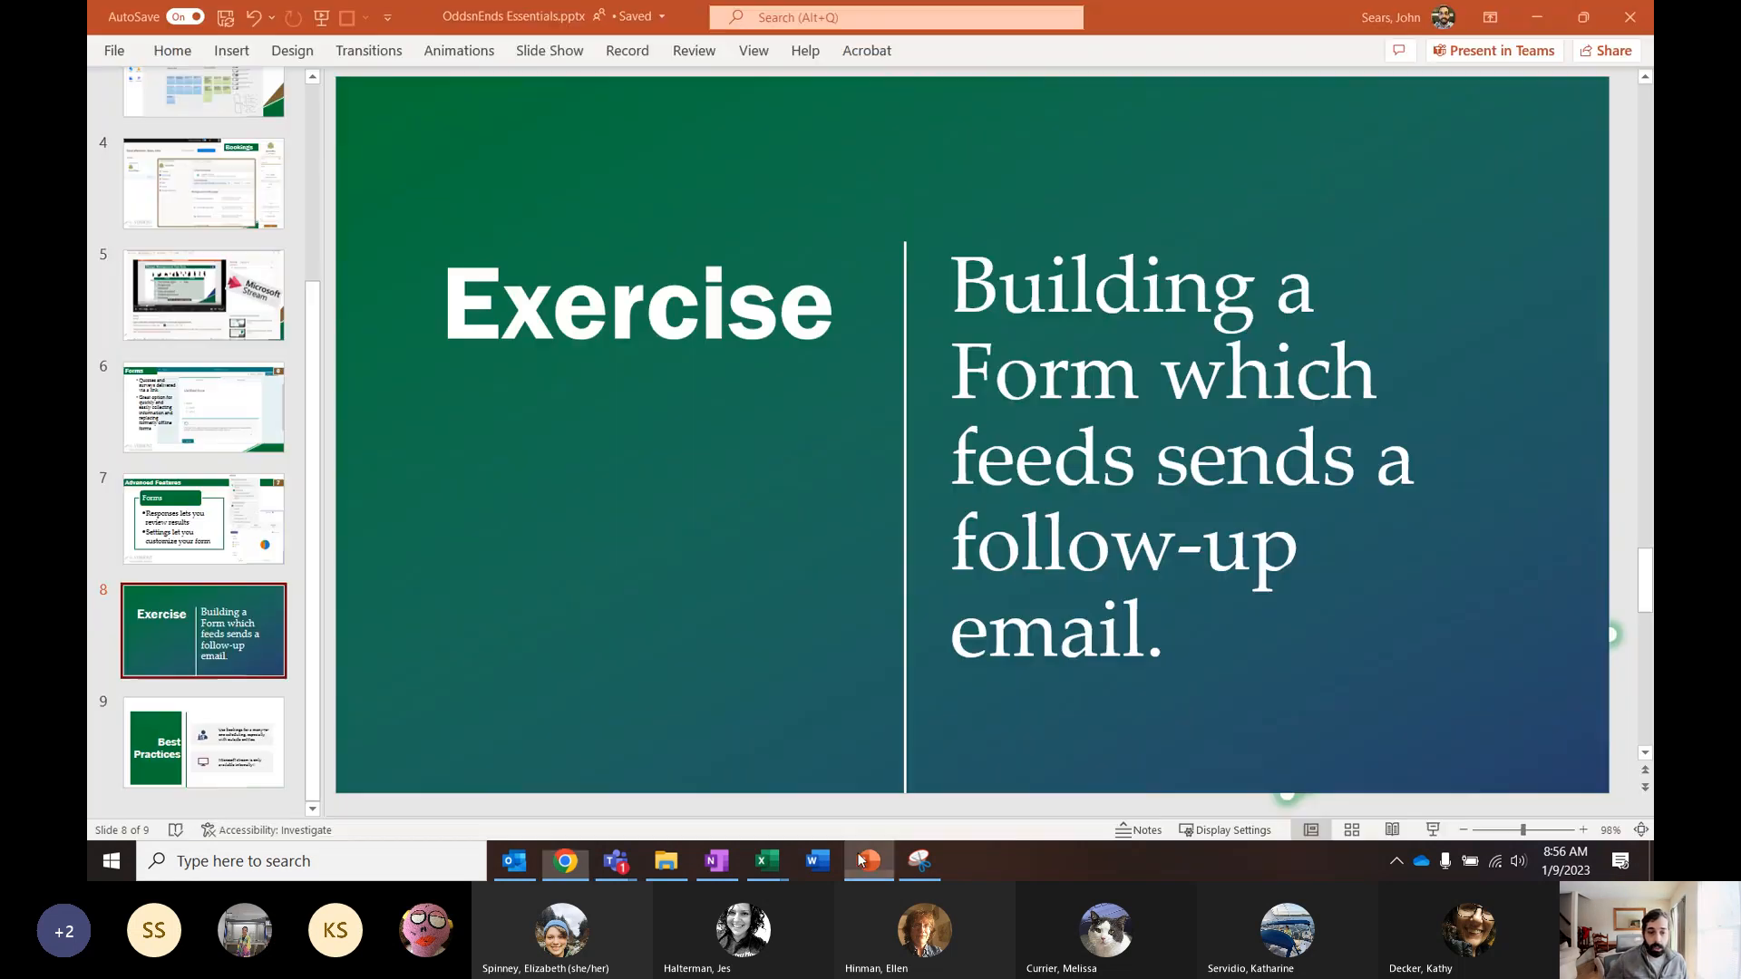
key(Down)
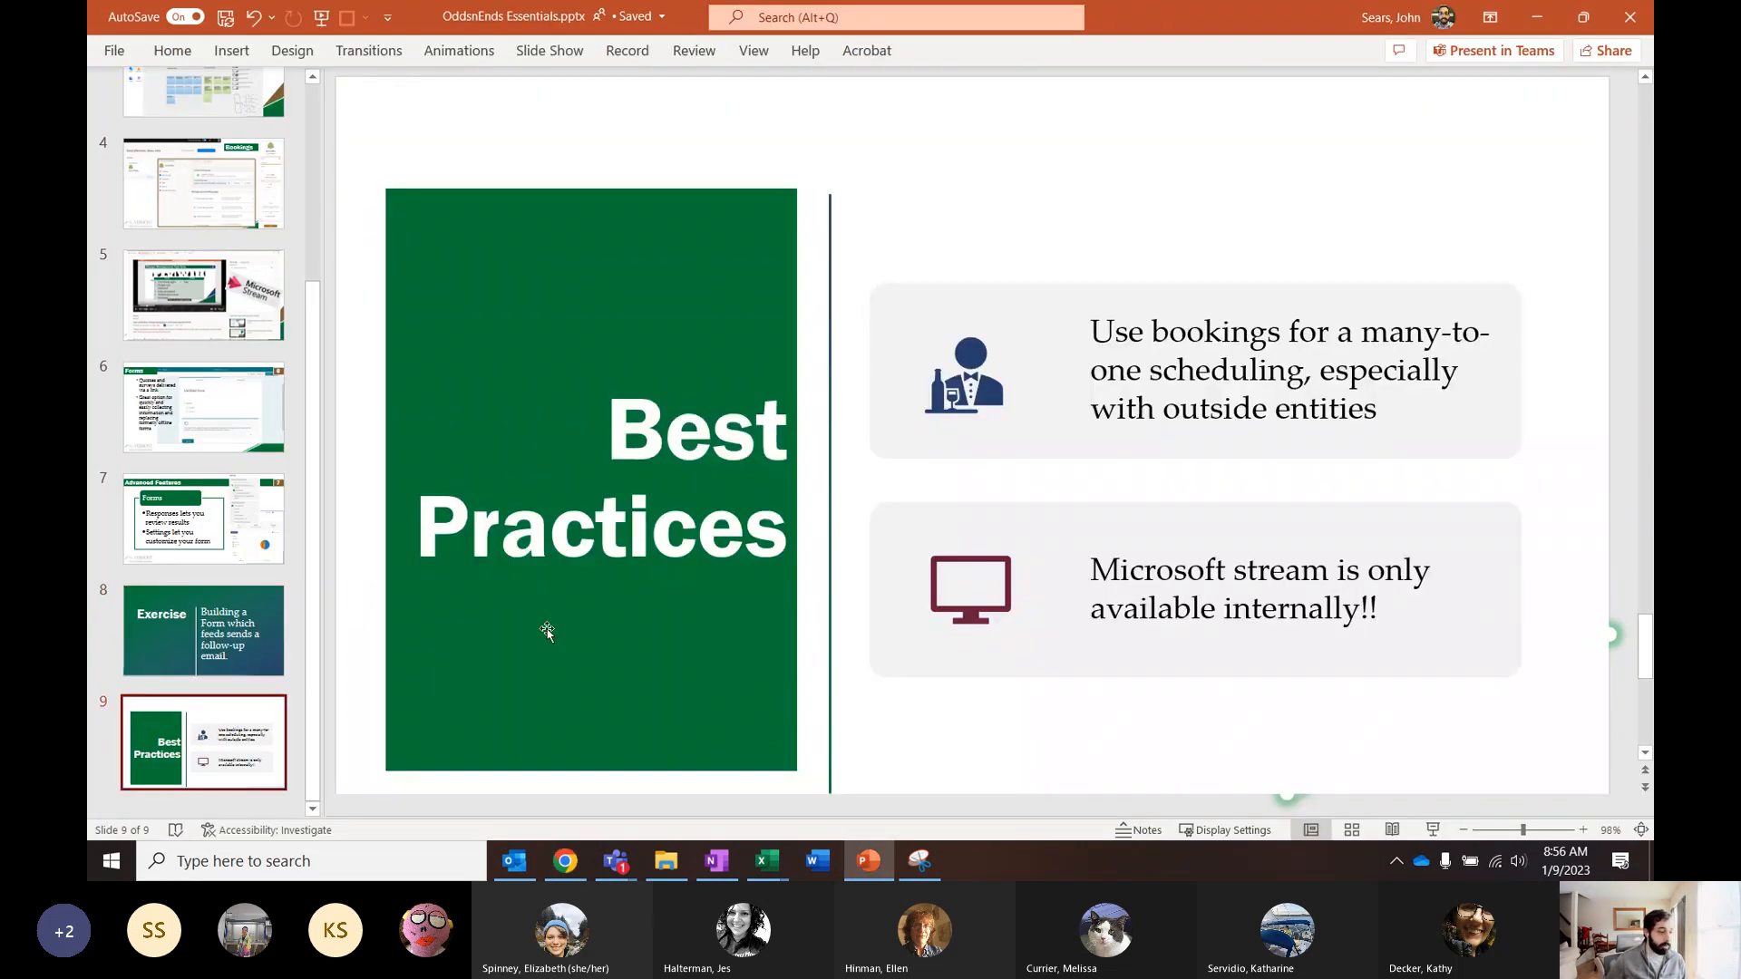
scroll(828, 580, down, 1)
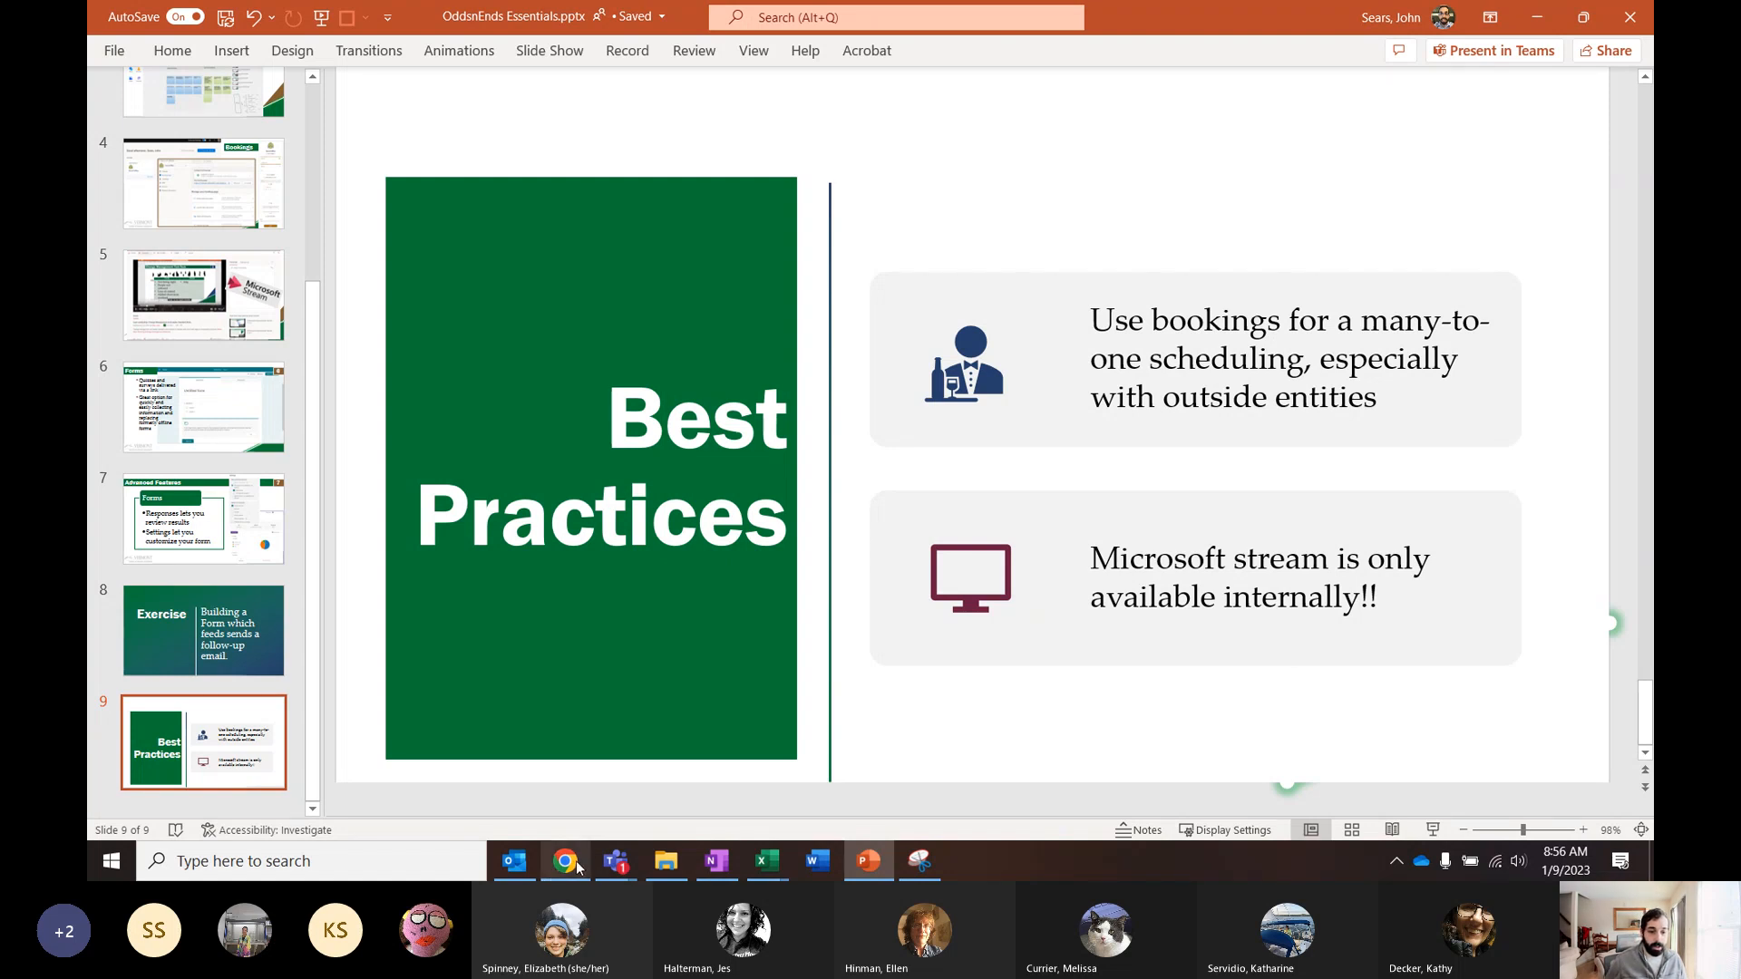
Switch to the State of Lean YouTube channel in Chrome, look through its popular videos and playlists, and return to the presentation
click(580, 816)
click(413, 22)
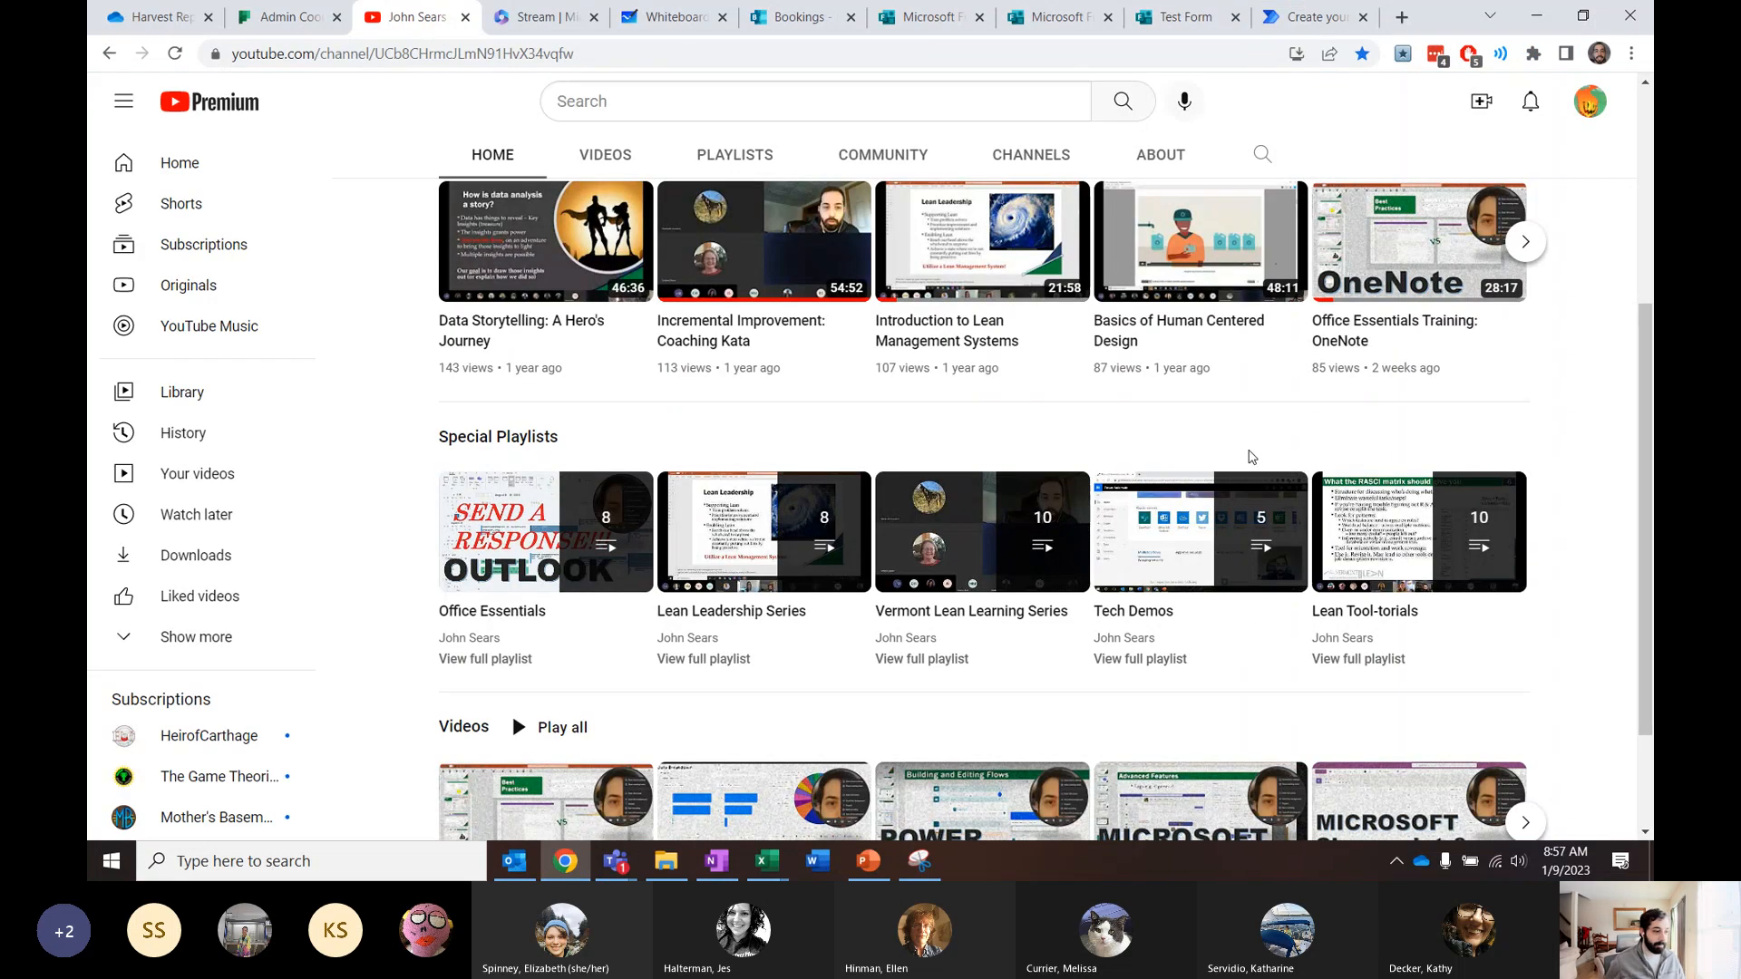
scroll(1240, 459, up, 4)
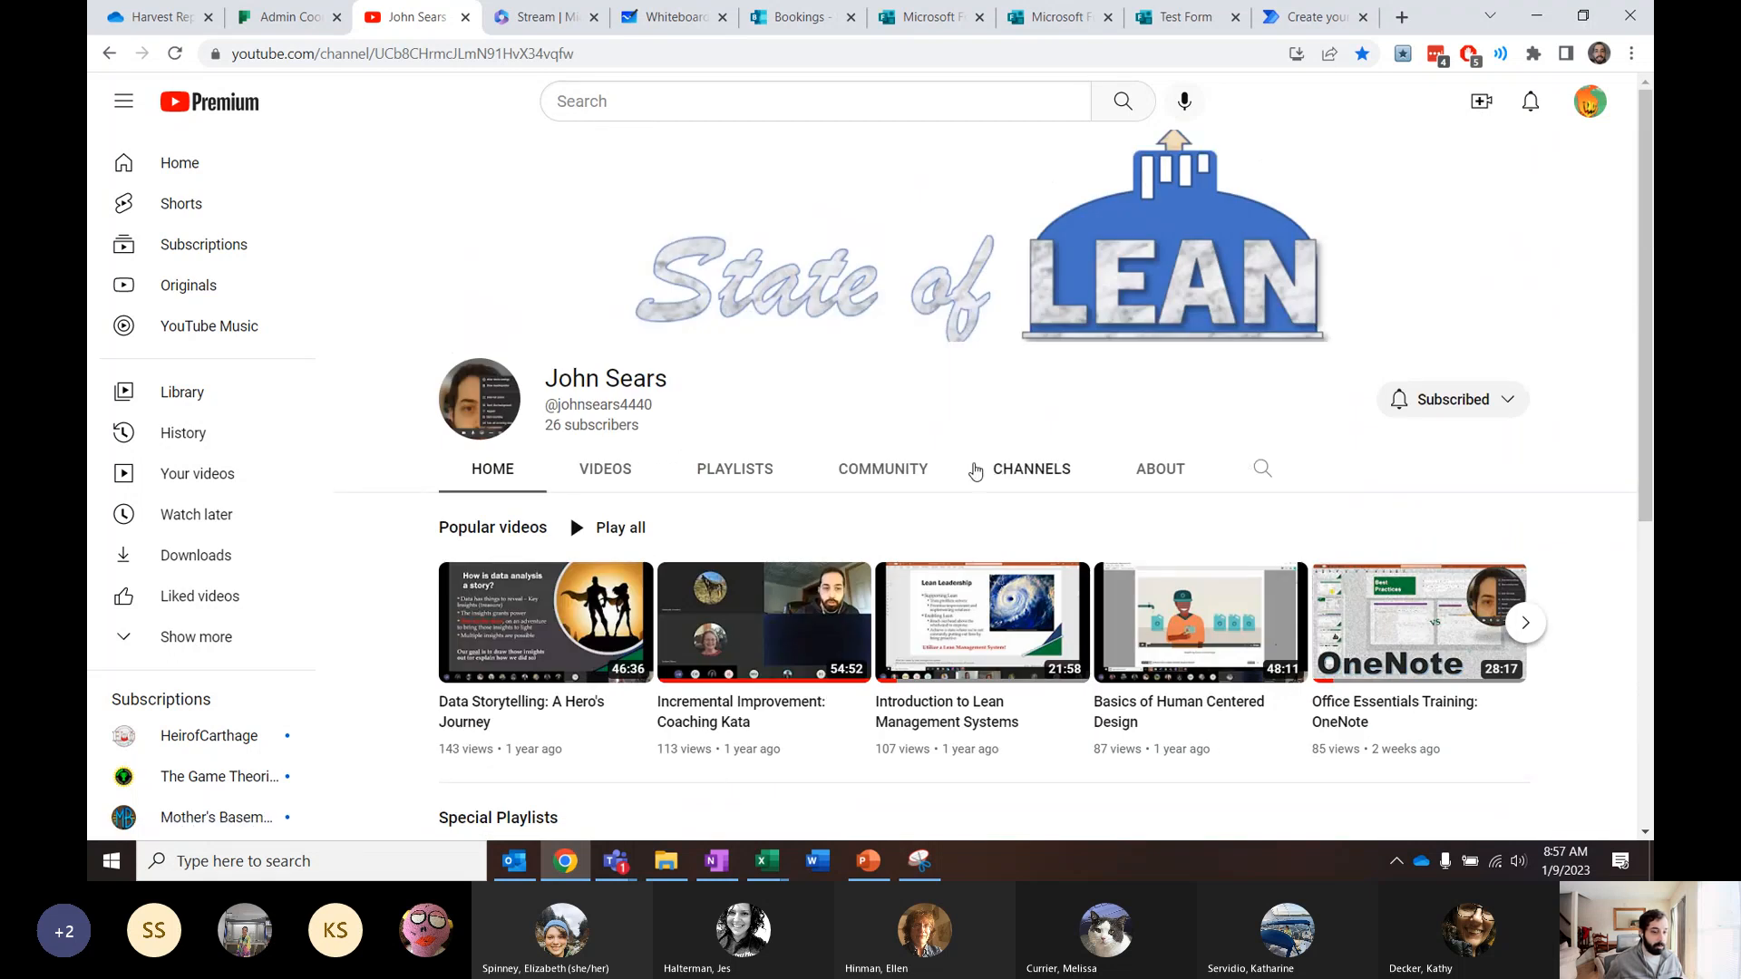
scroll(852, 508, down, 2)
scroll(845, 516, down, 3)
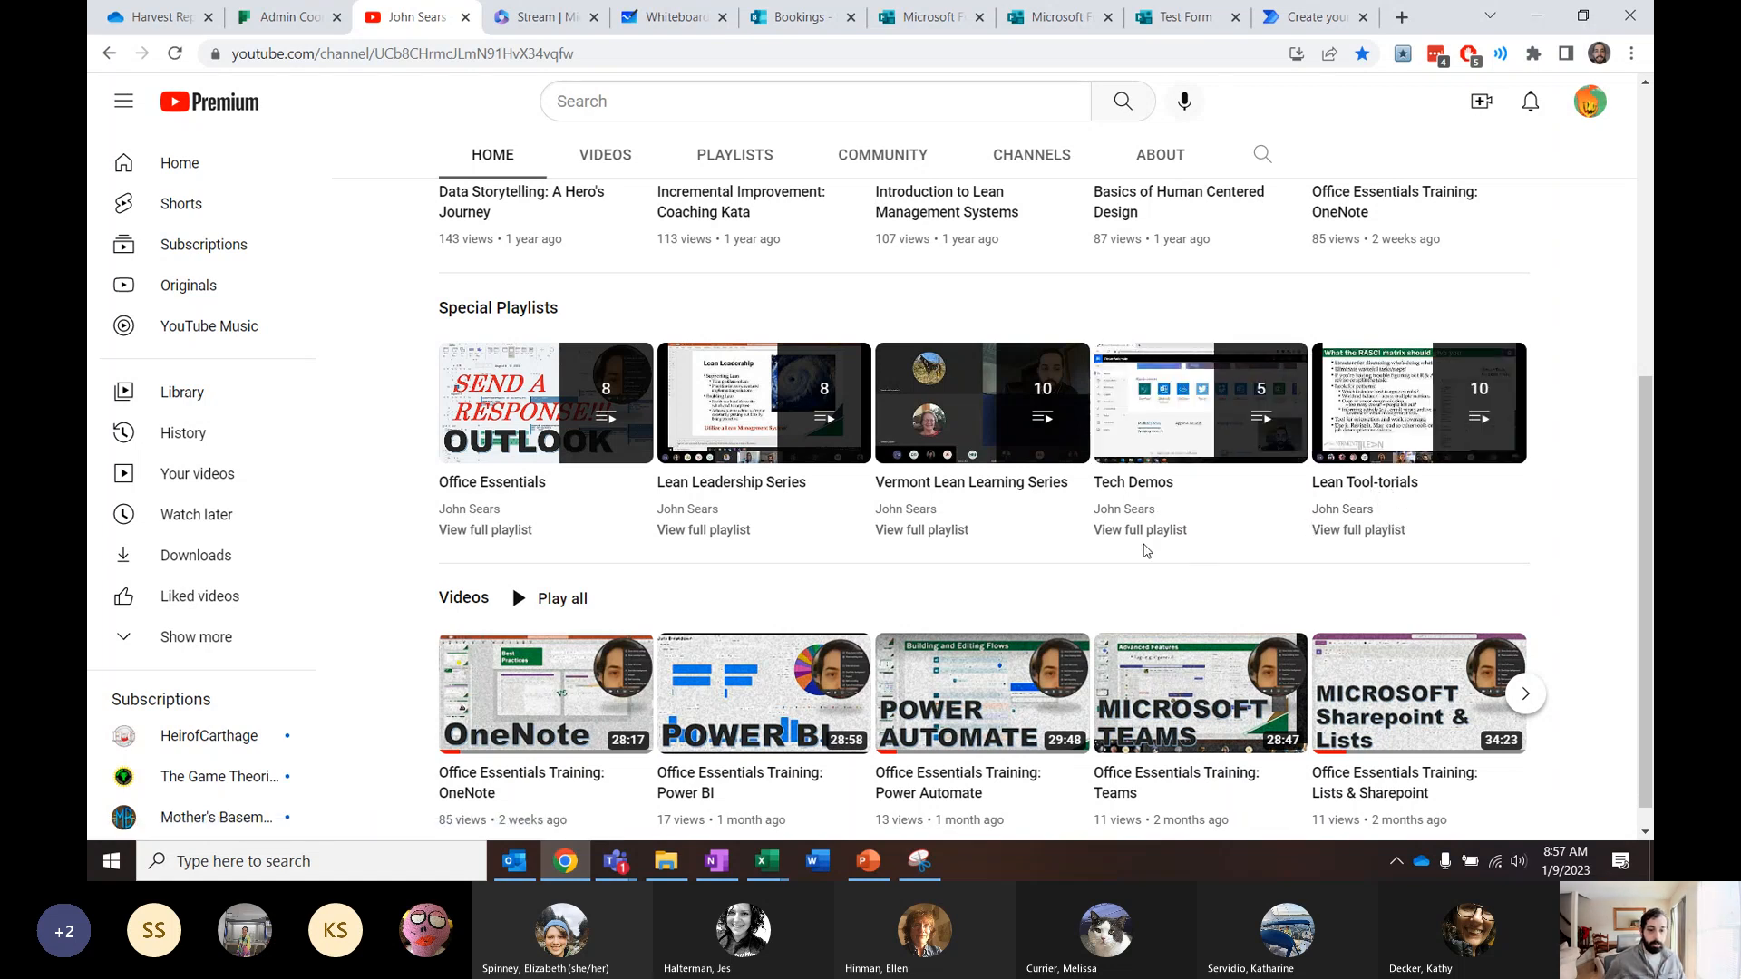
scroll(1123, 542, down, 1)
scroll(1123, 542, up, 5)
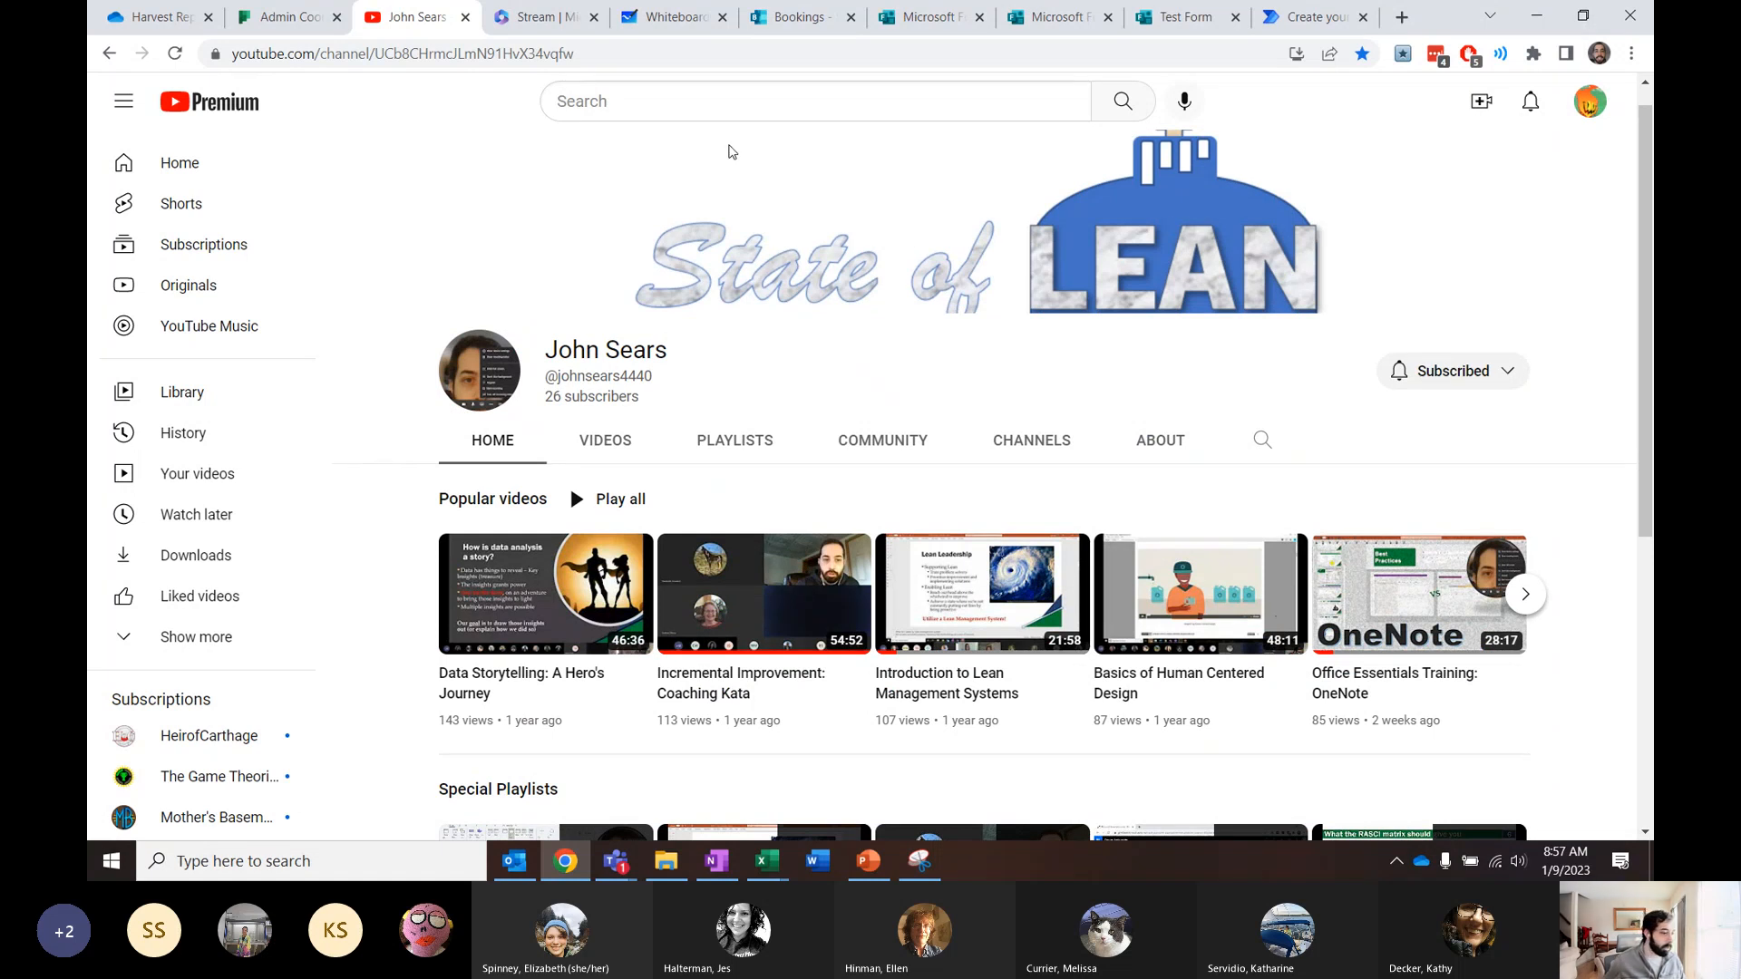
click(1536, 15)
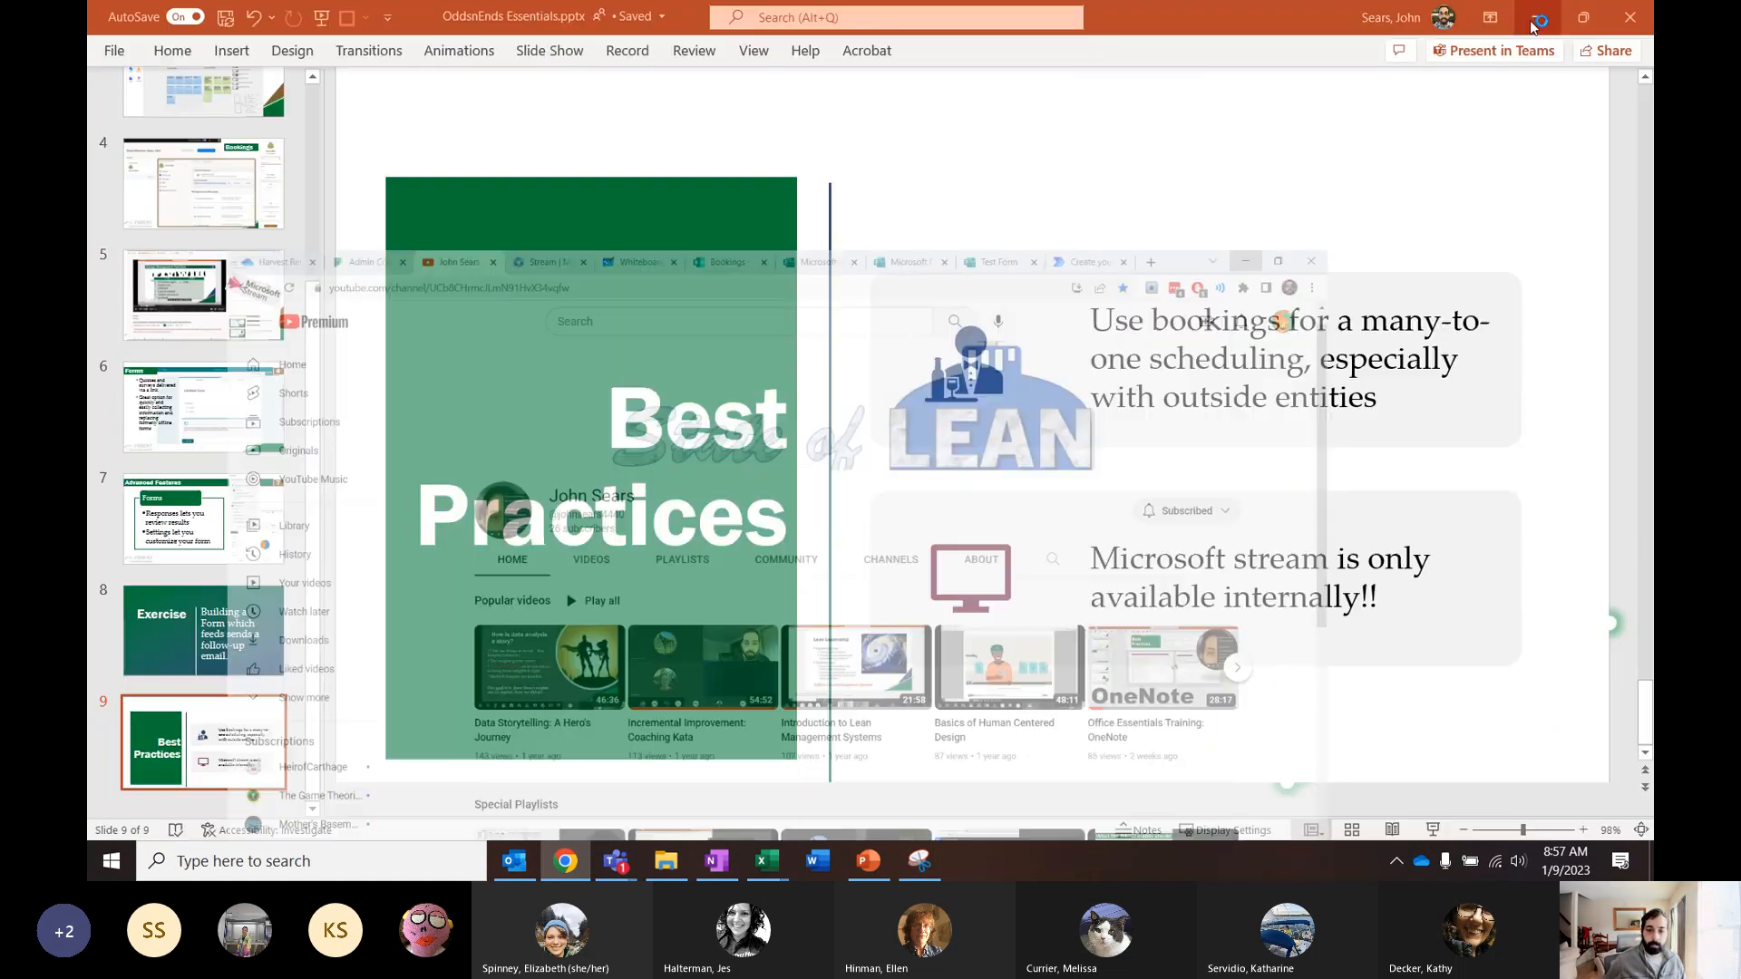